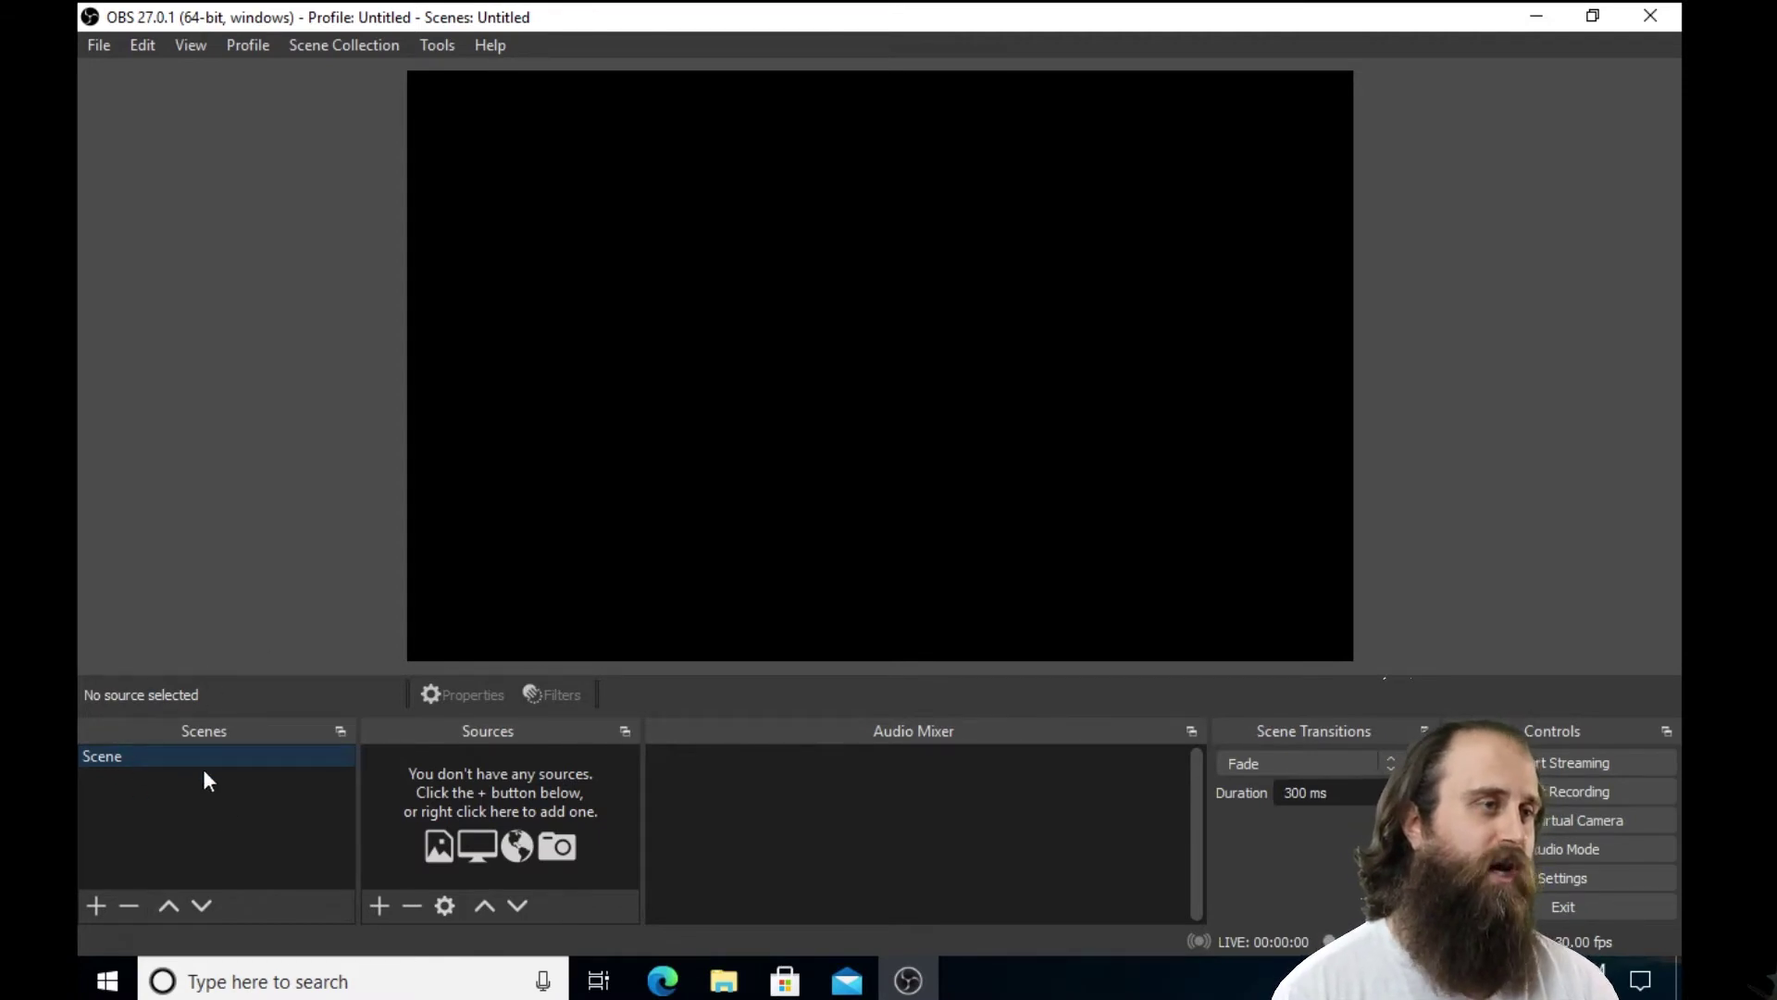
# - Create a new scene named 'Timey' and bring up the source-type menu for it
pyautogui.click(86, 904)
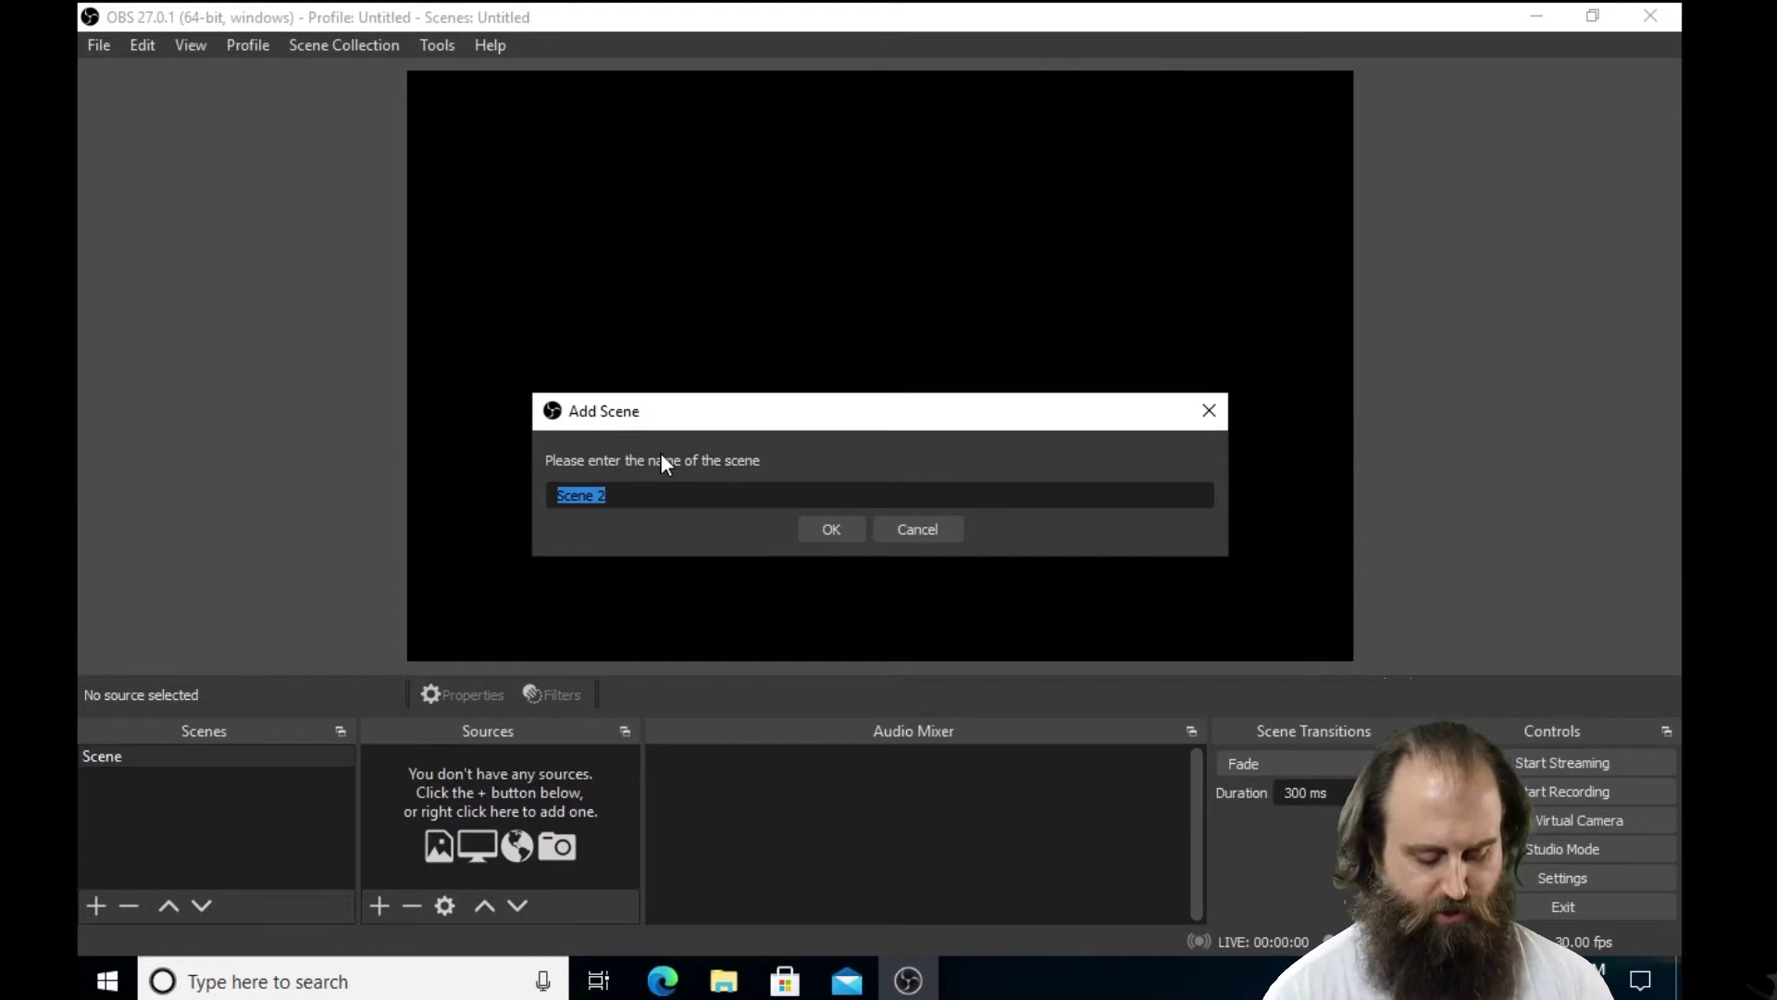
pyautogui.write('Time')
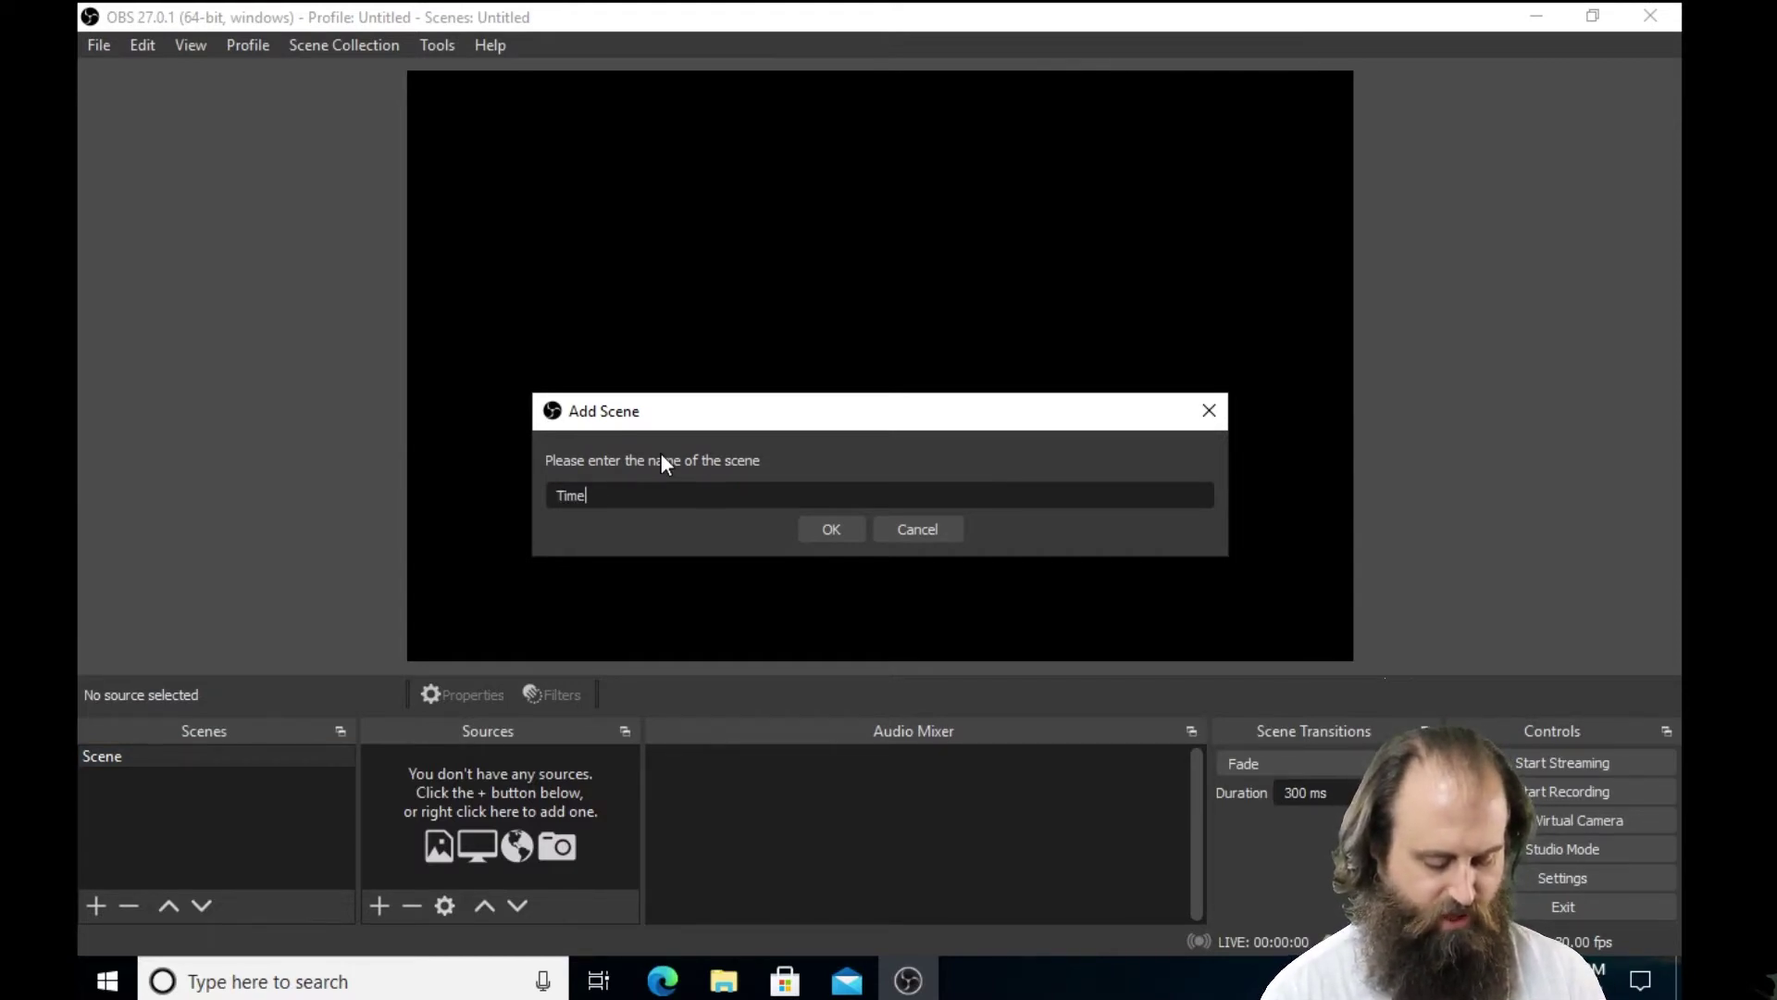
pyautogui.write('y')
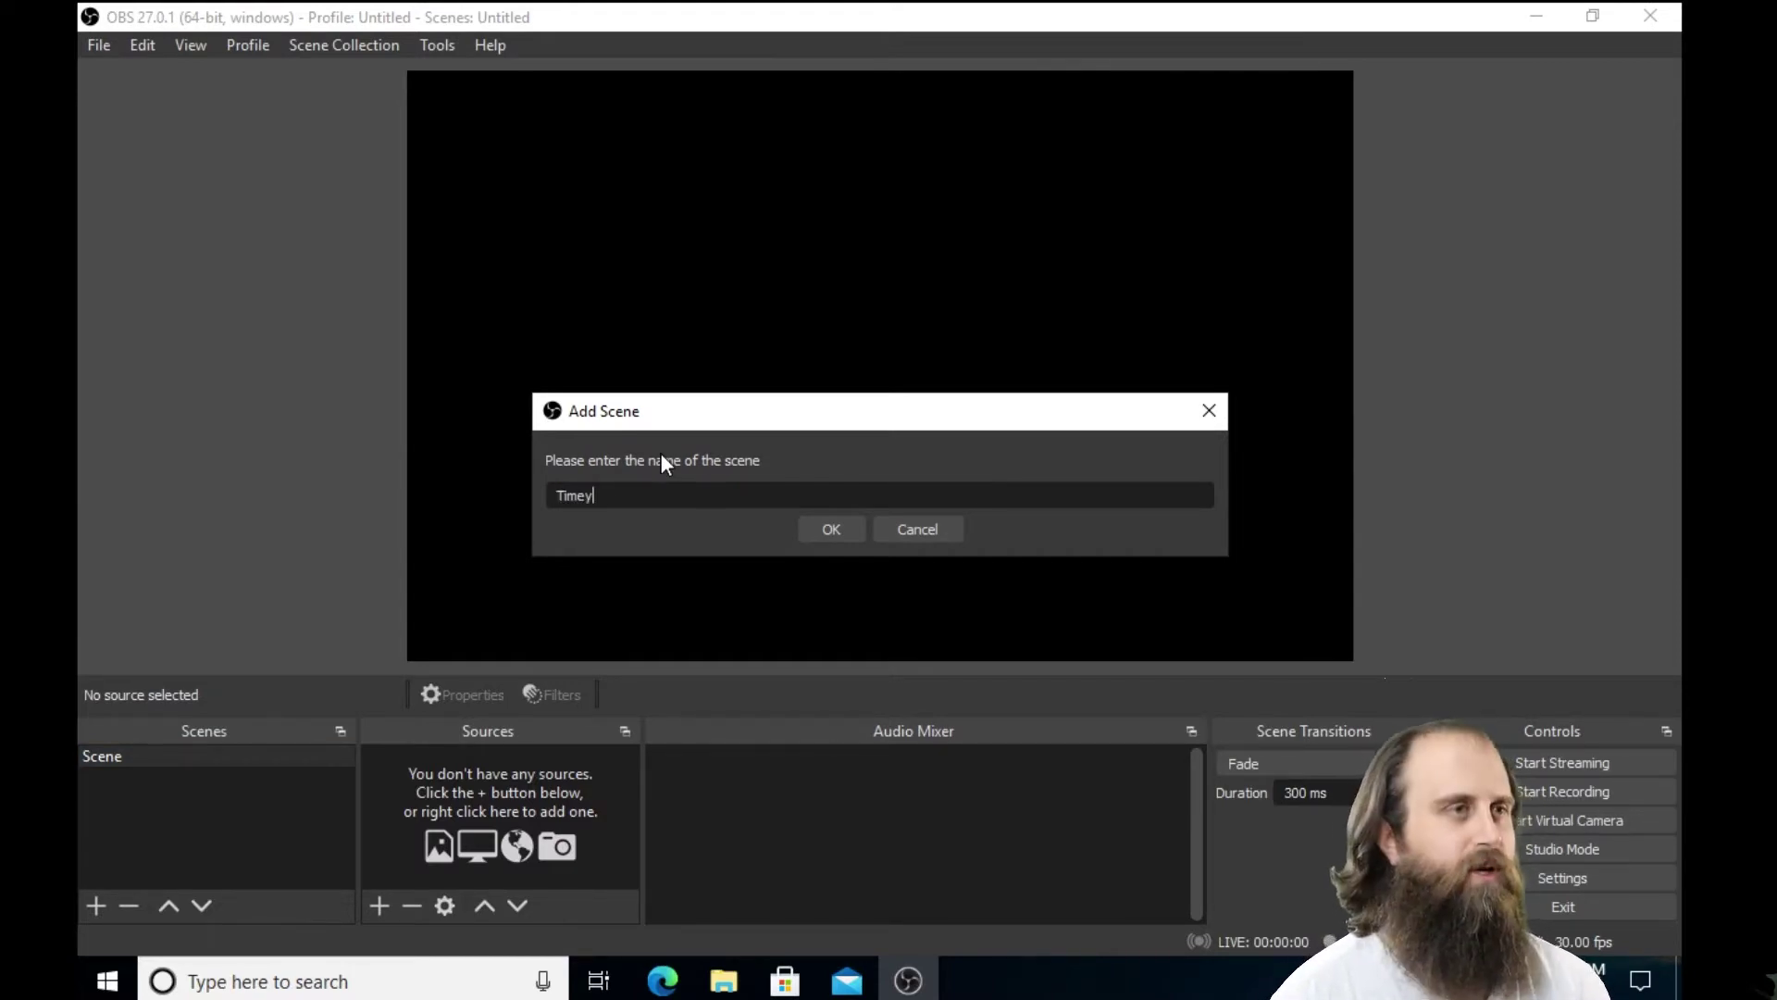
pyautogui.click(828, 527)
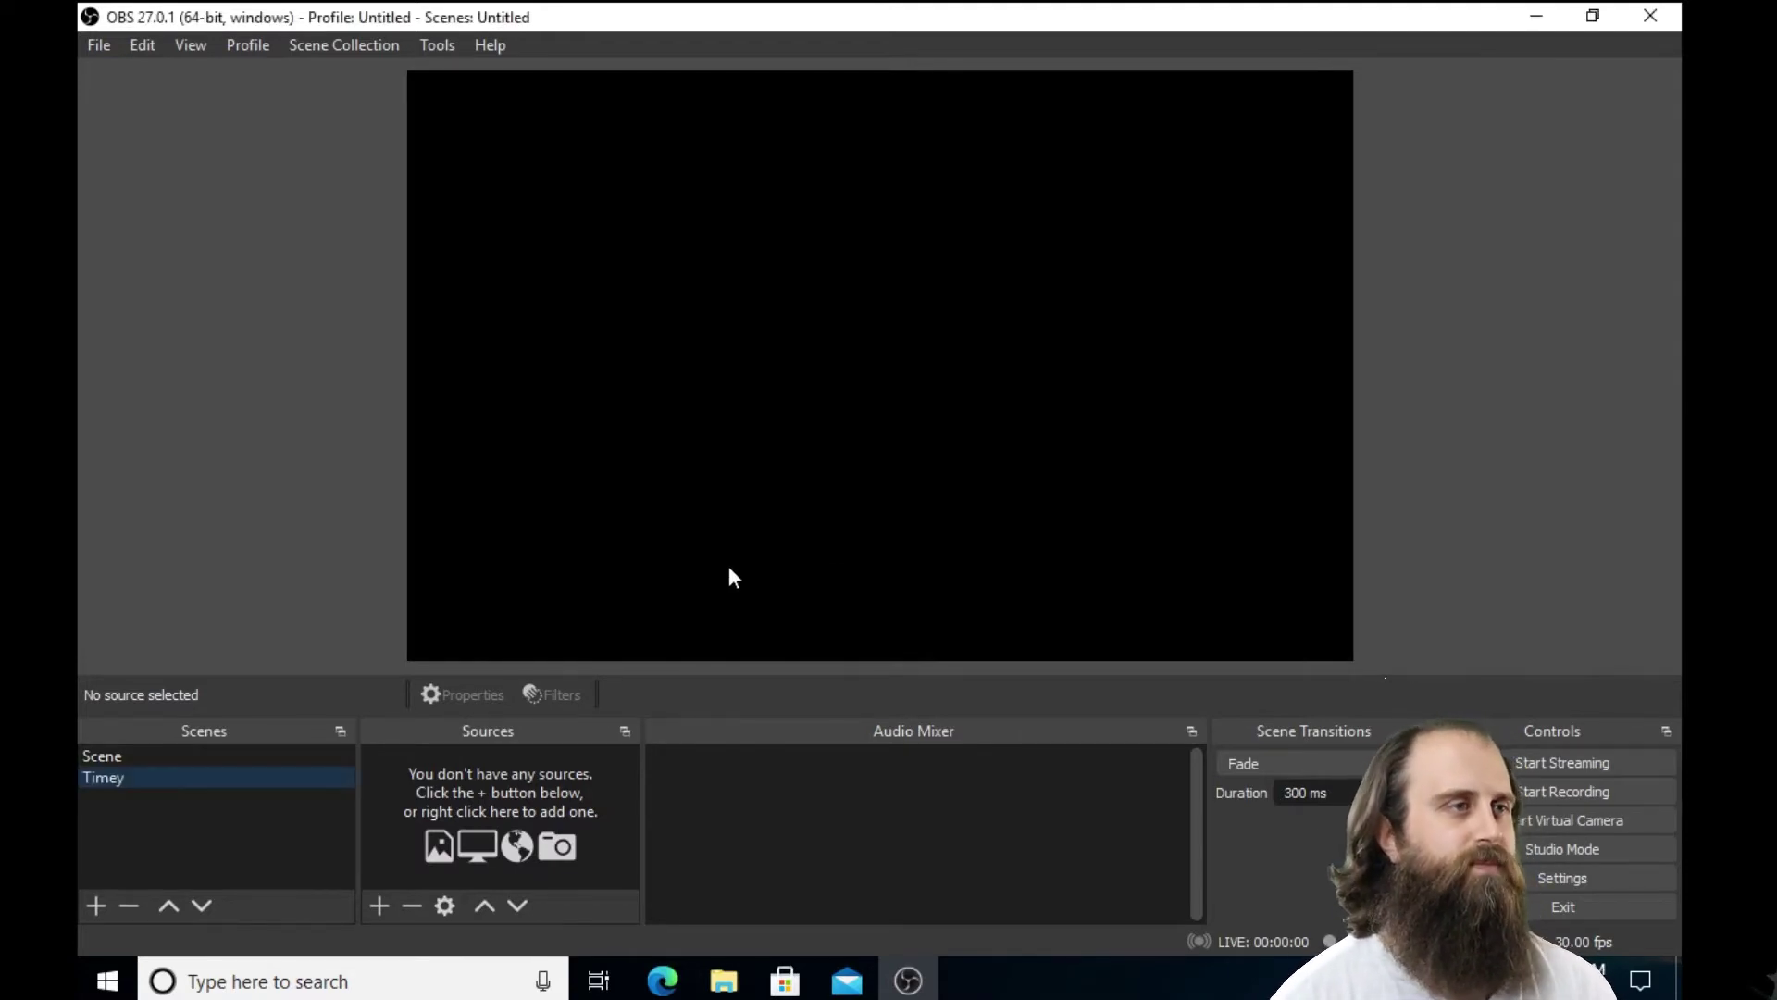
pyautogui.click(382, 894)
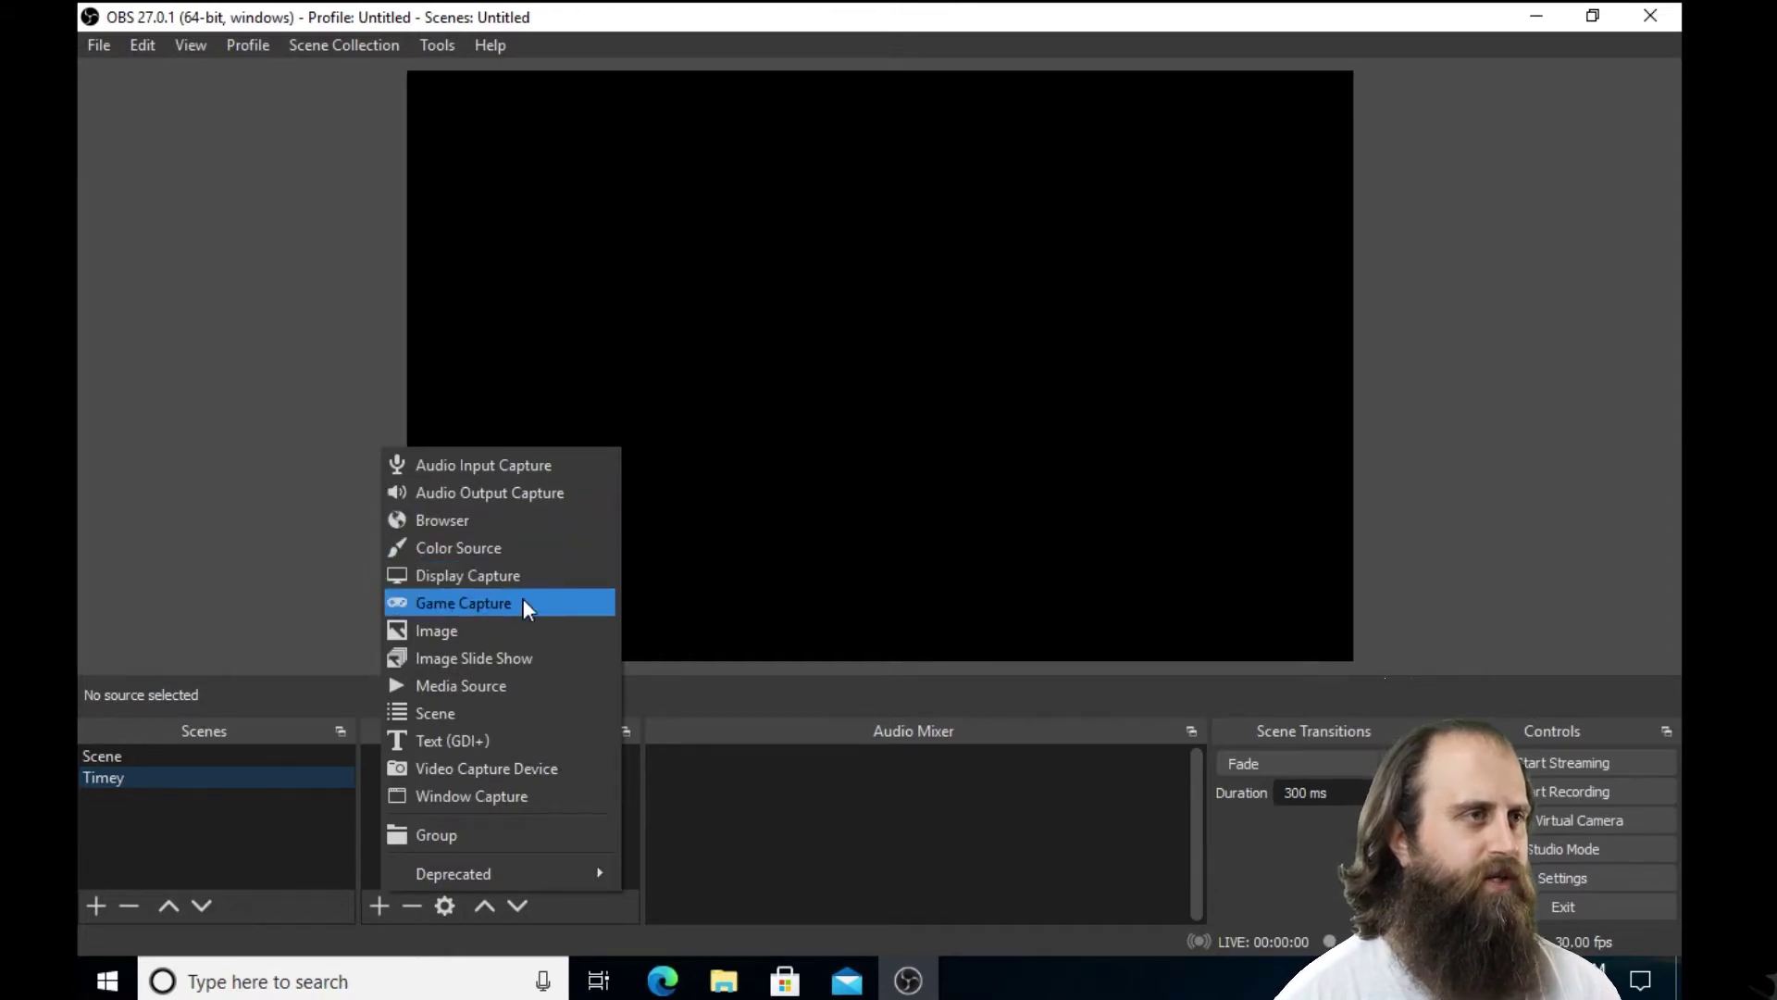
# - Add a Text (GDI+) source named Timer1-Text-1 whose text reads 'null'
pyautogui.click(529, 741)
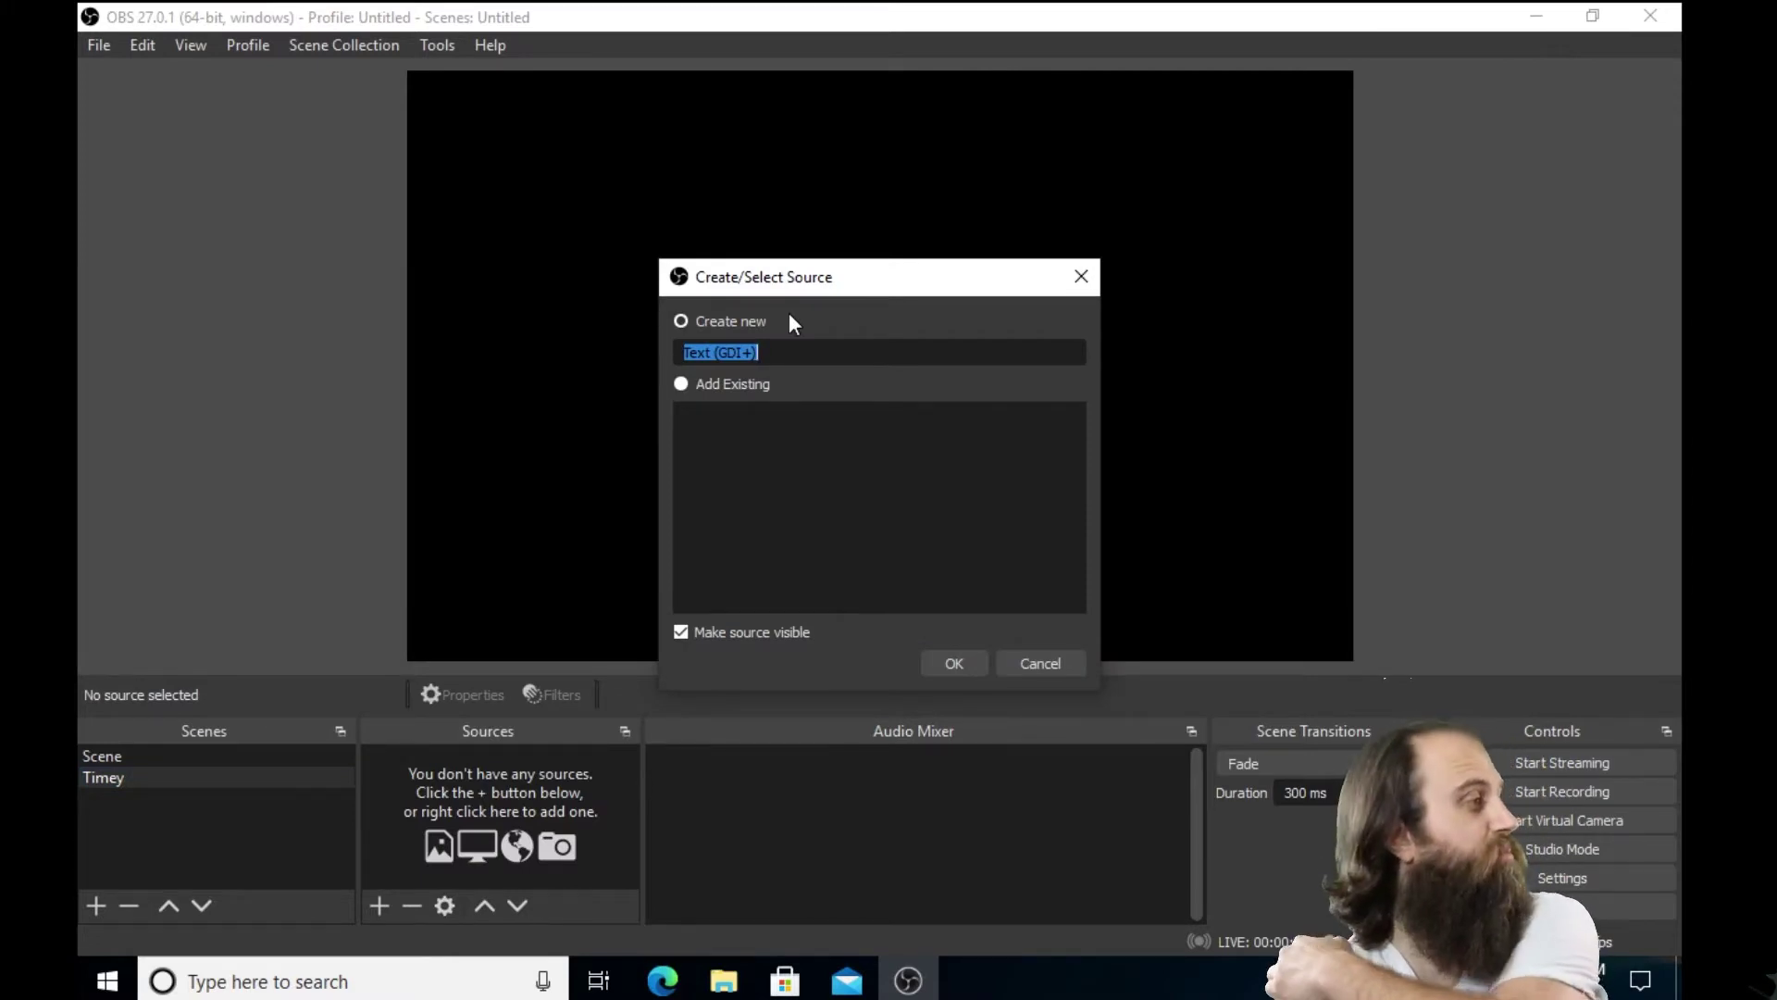
pyautogui.write('Ti')
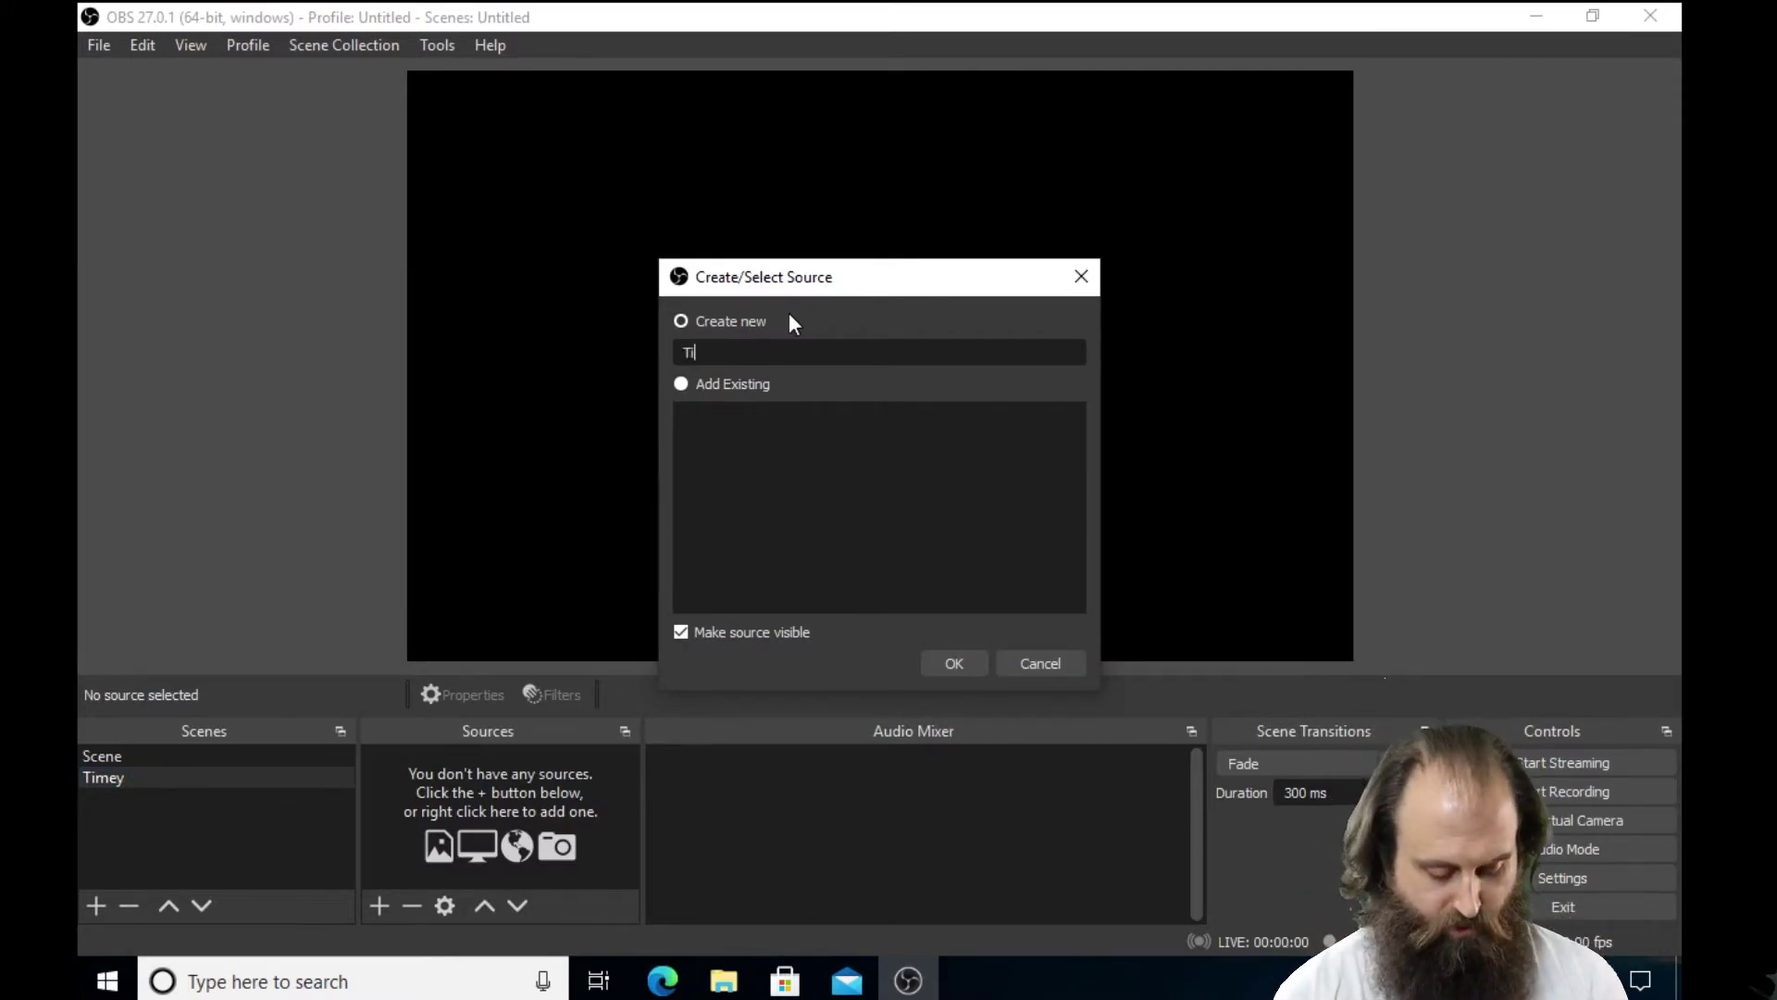
pyautogui.write('mer 1-Text-1')
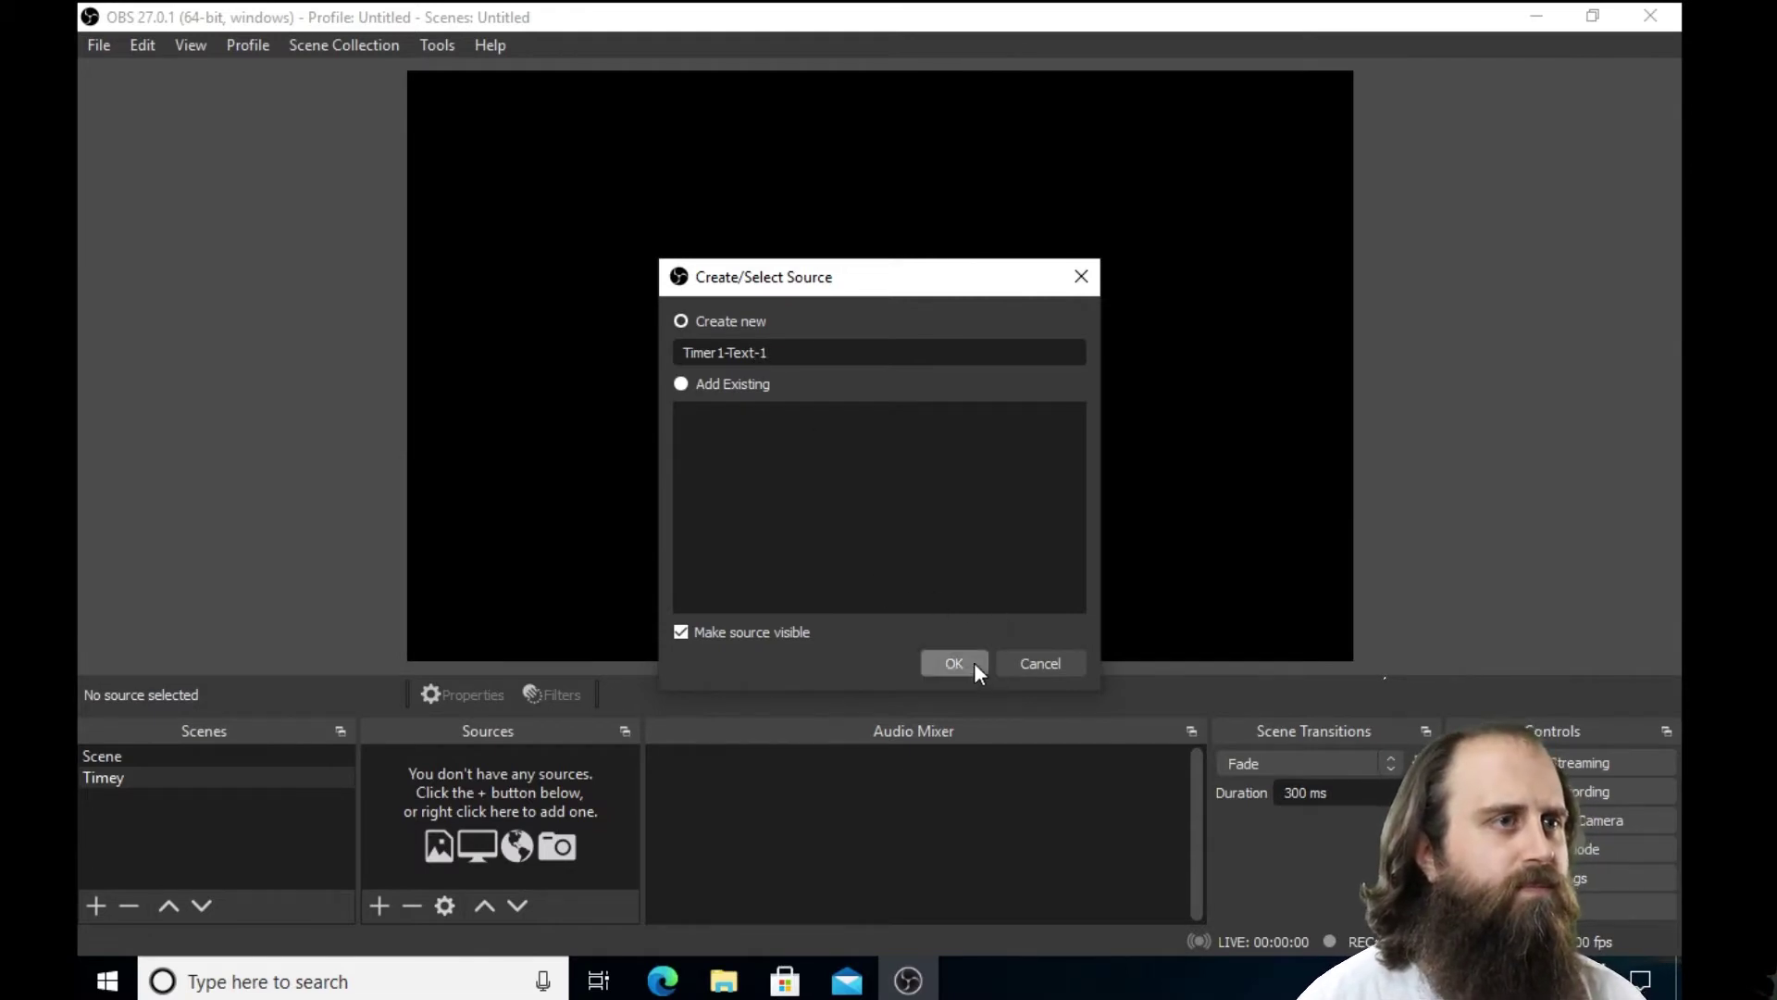
pyautogui.click(974, 663)
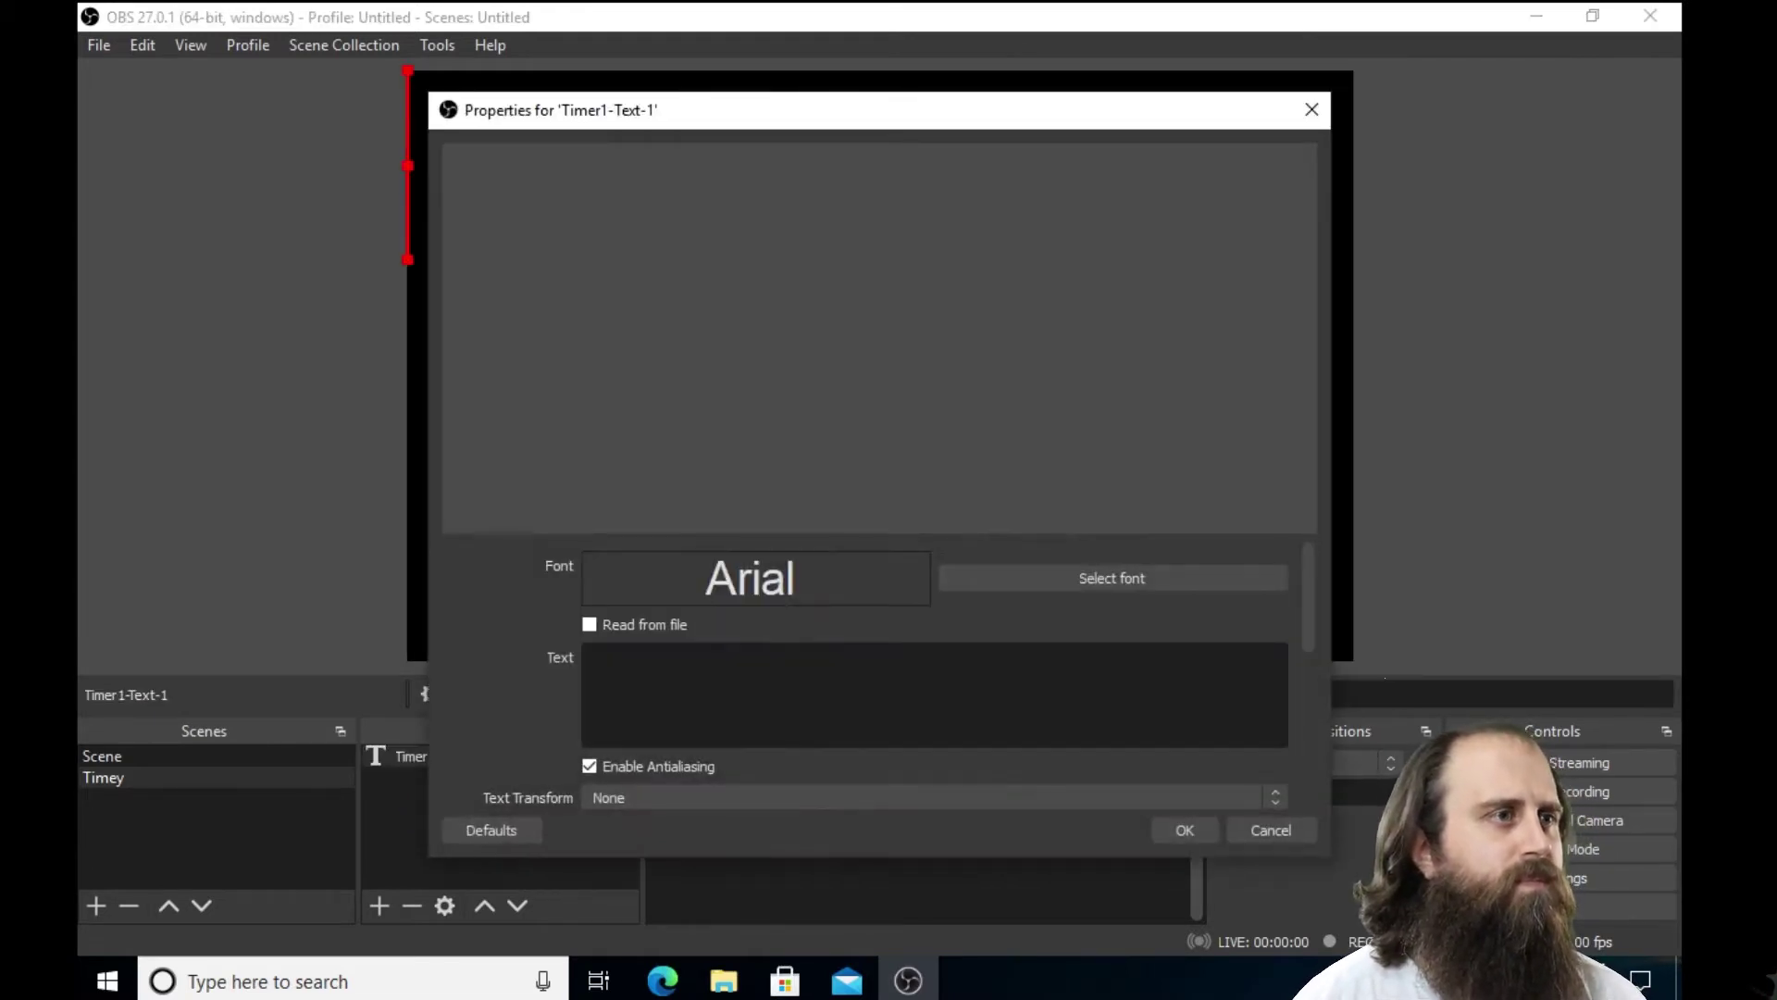
pyautogui.click(681, 655)
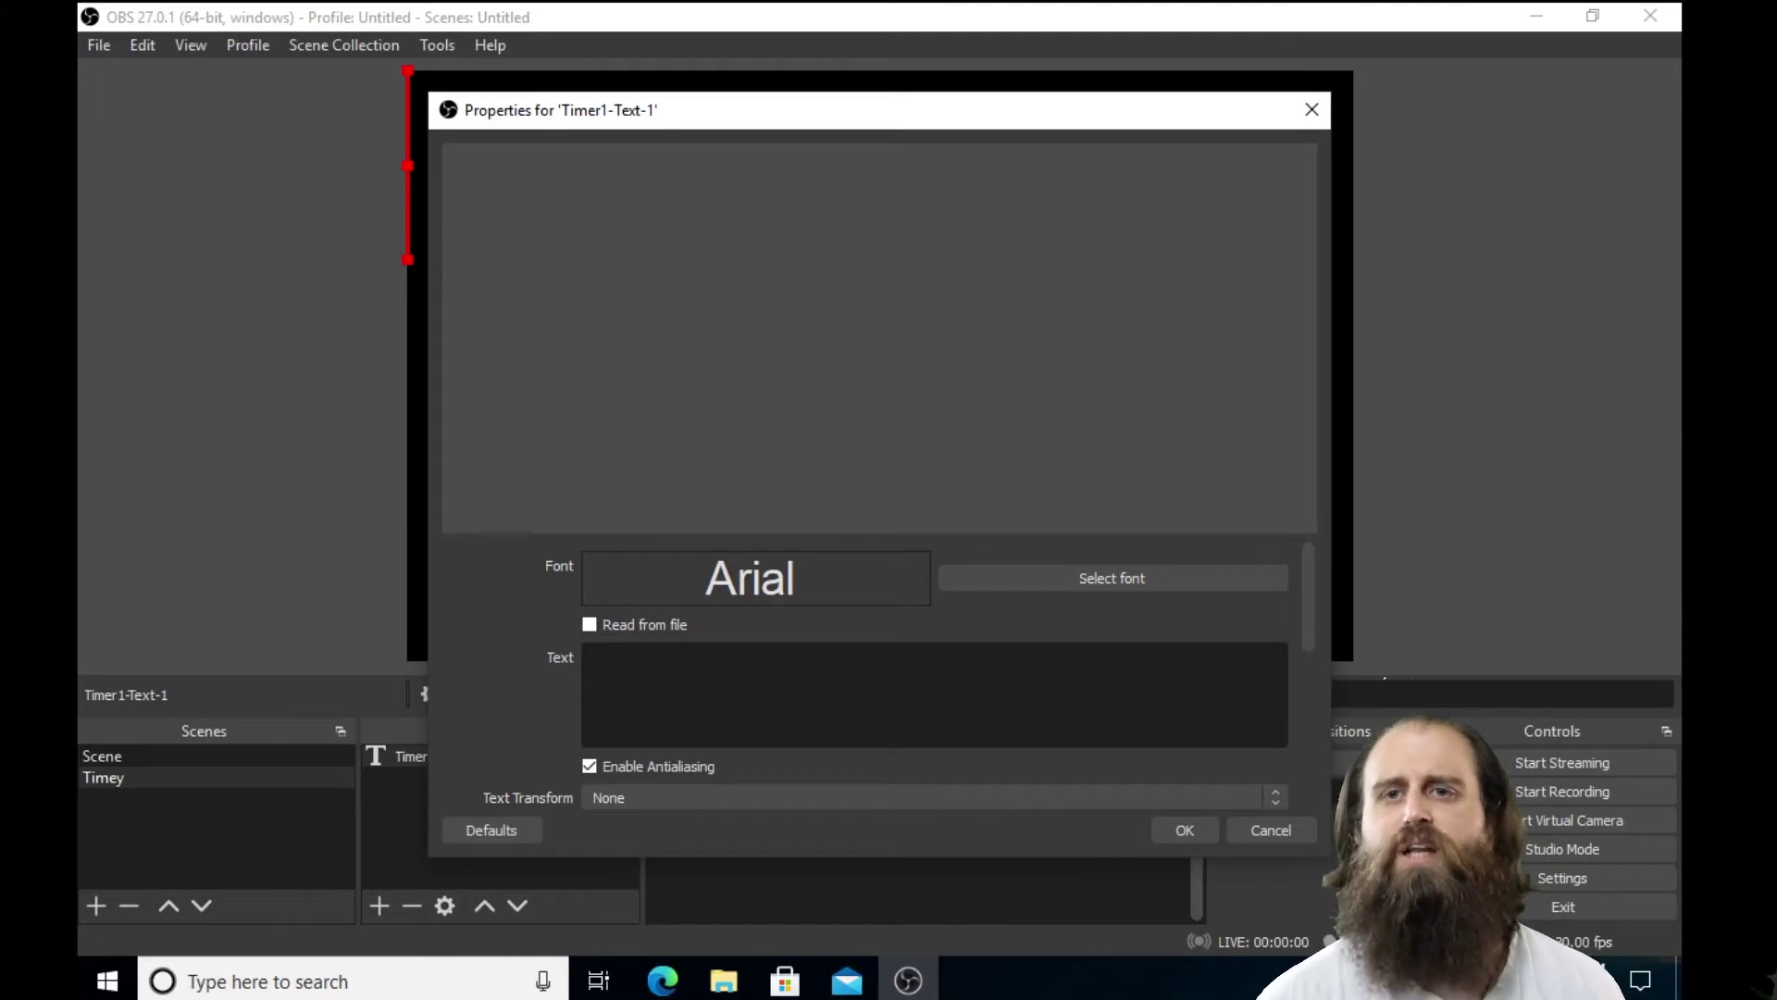
pyautogui.write('nu')
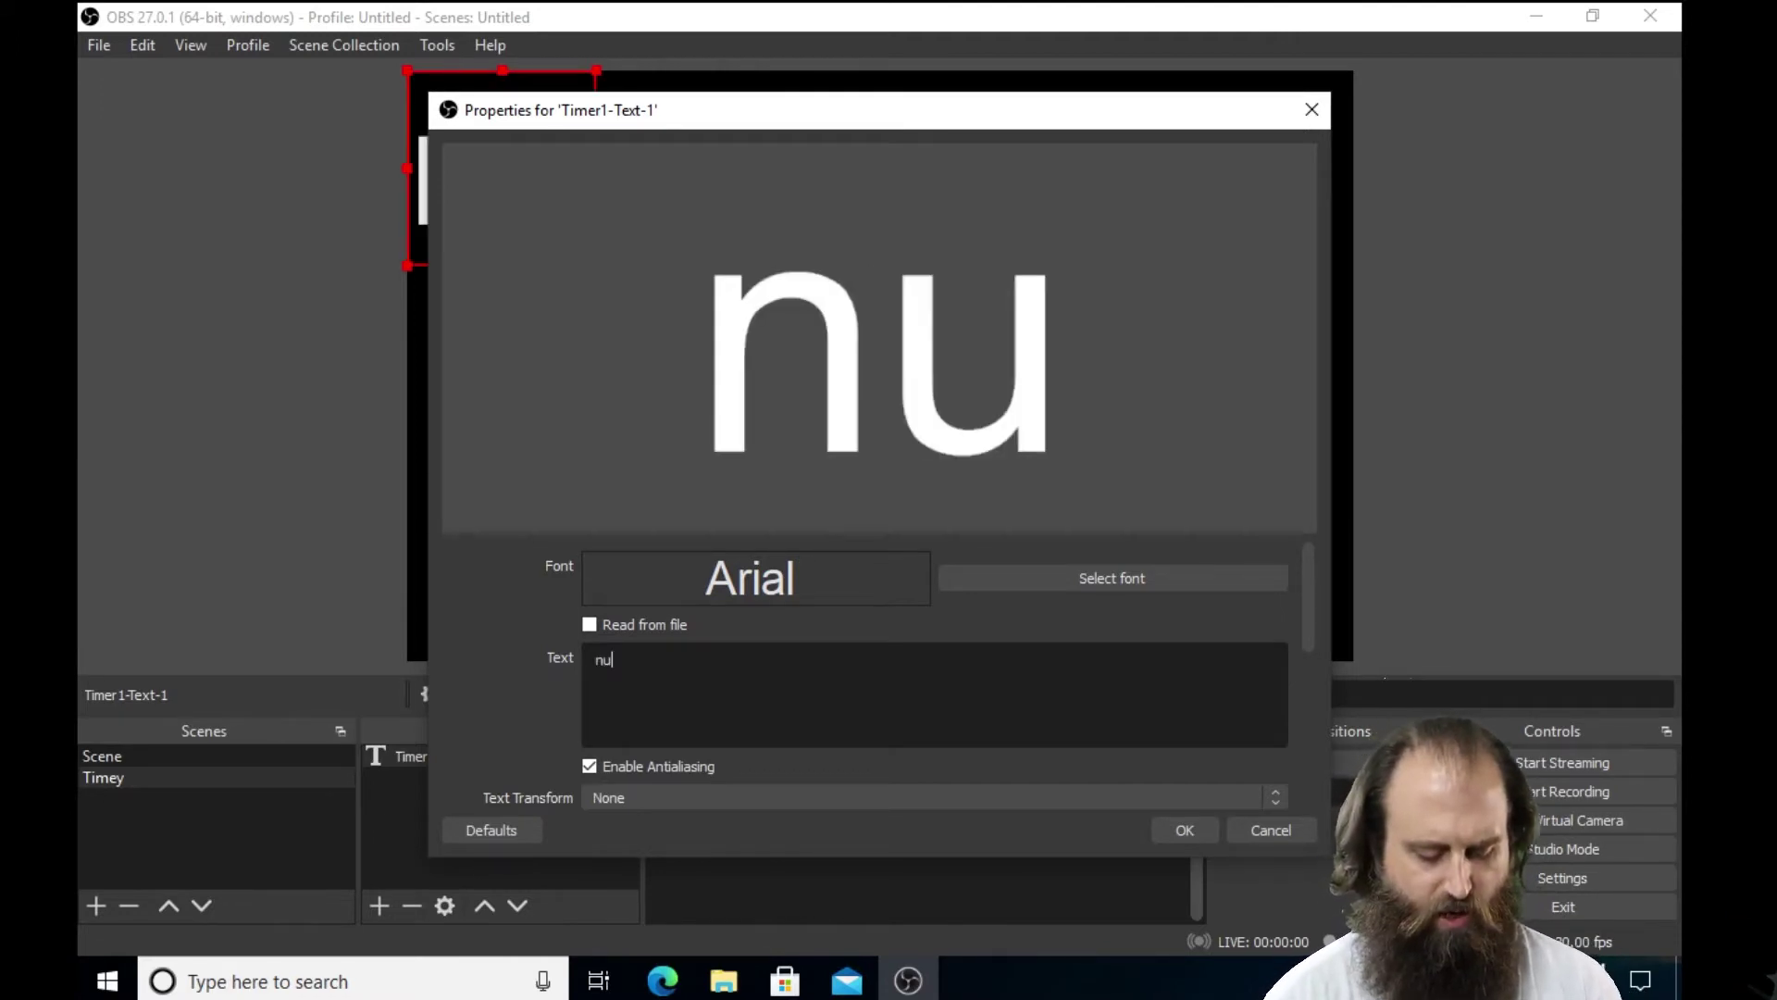
pyautogui.write('ll')
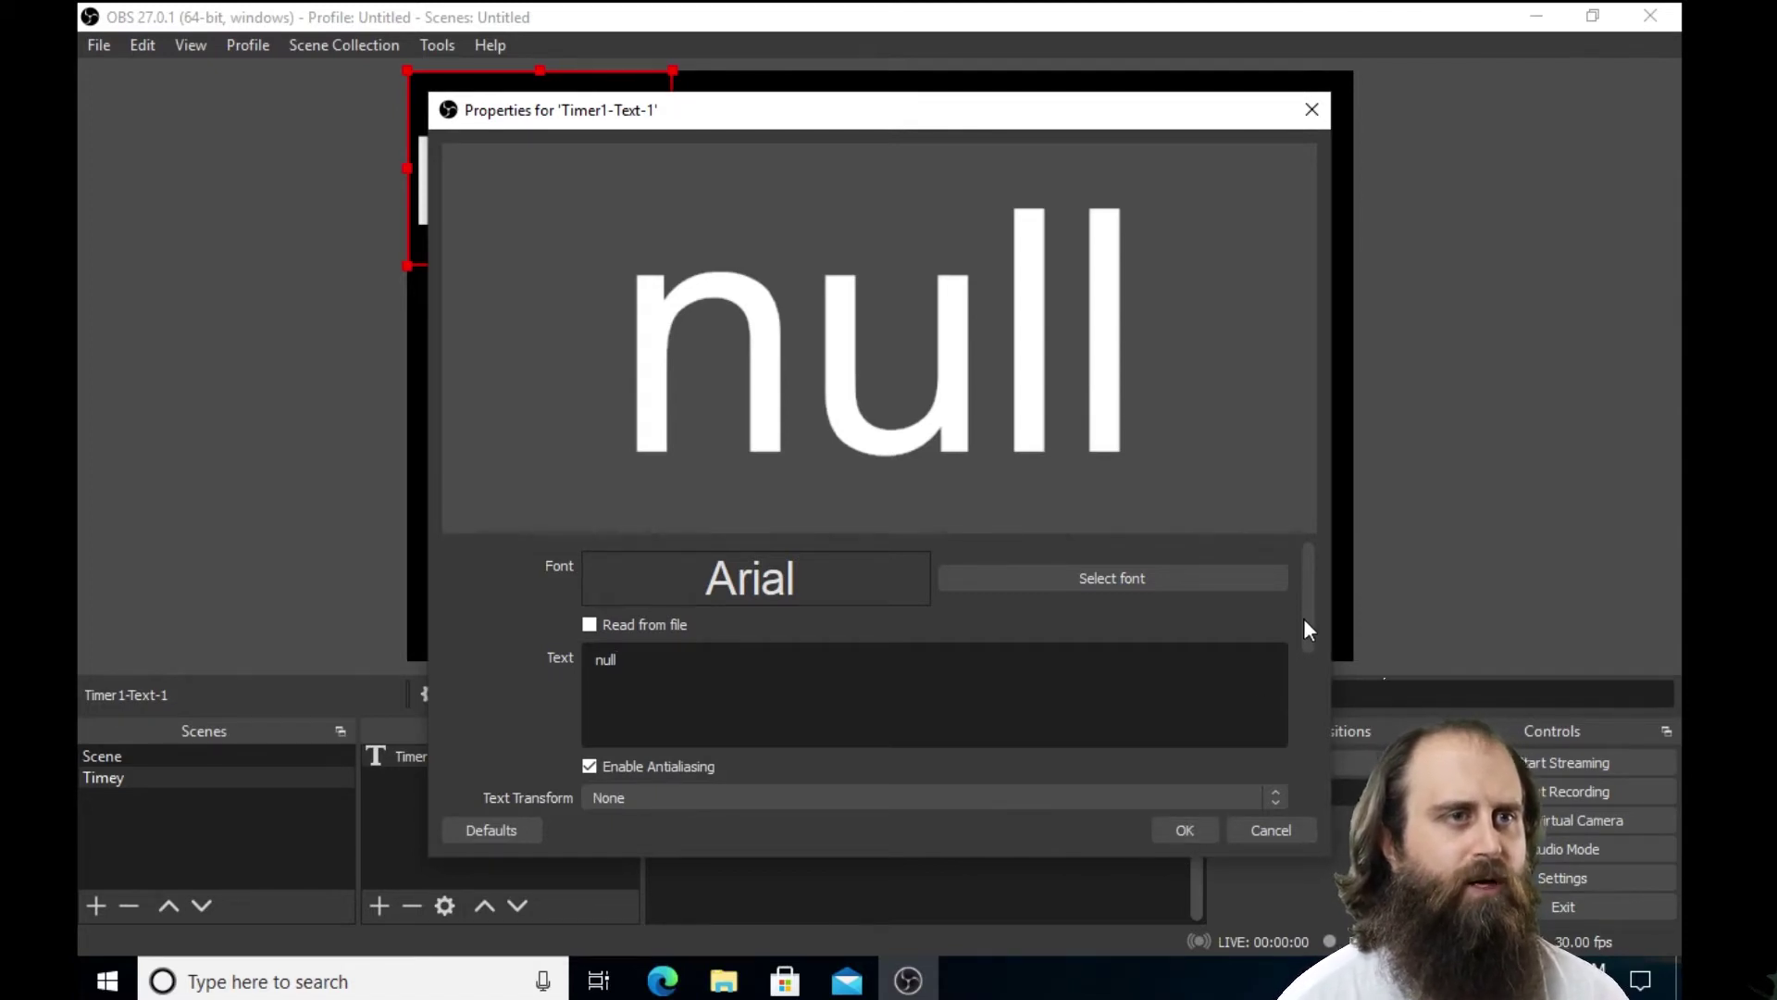
pyautogui.moveTo(1303, 618); pyautogui.dragTo(1304, 573)
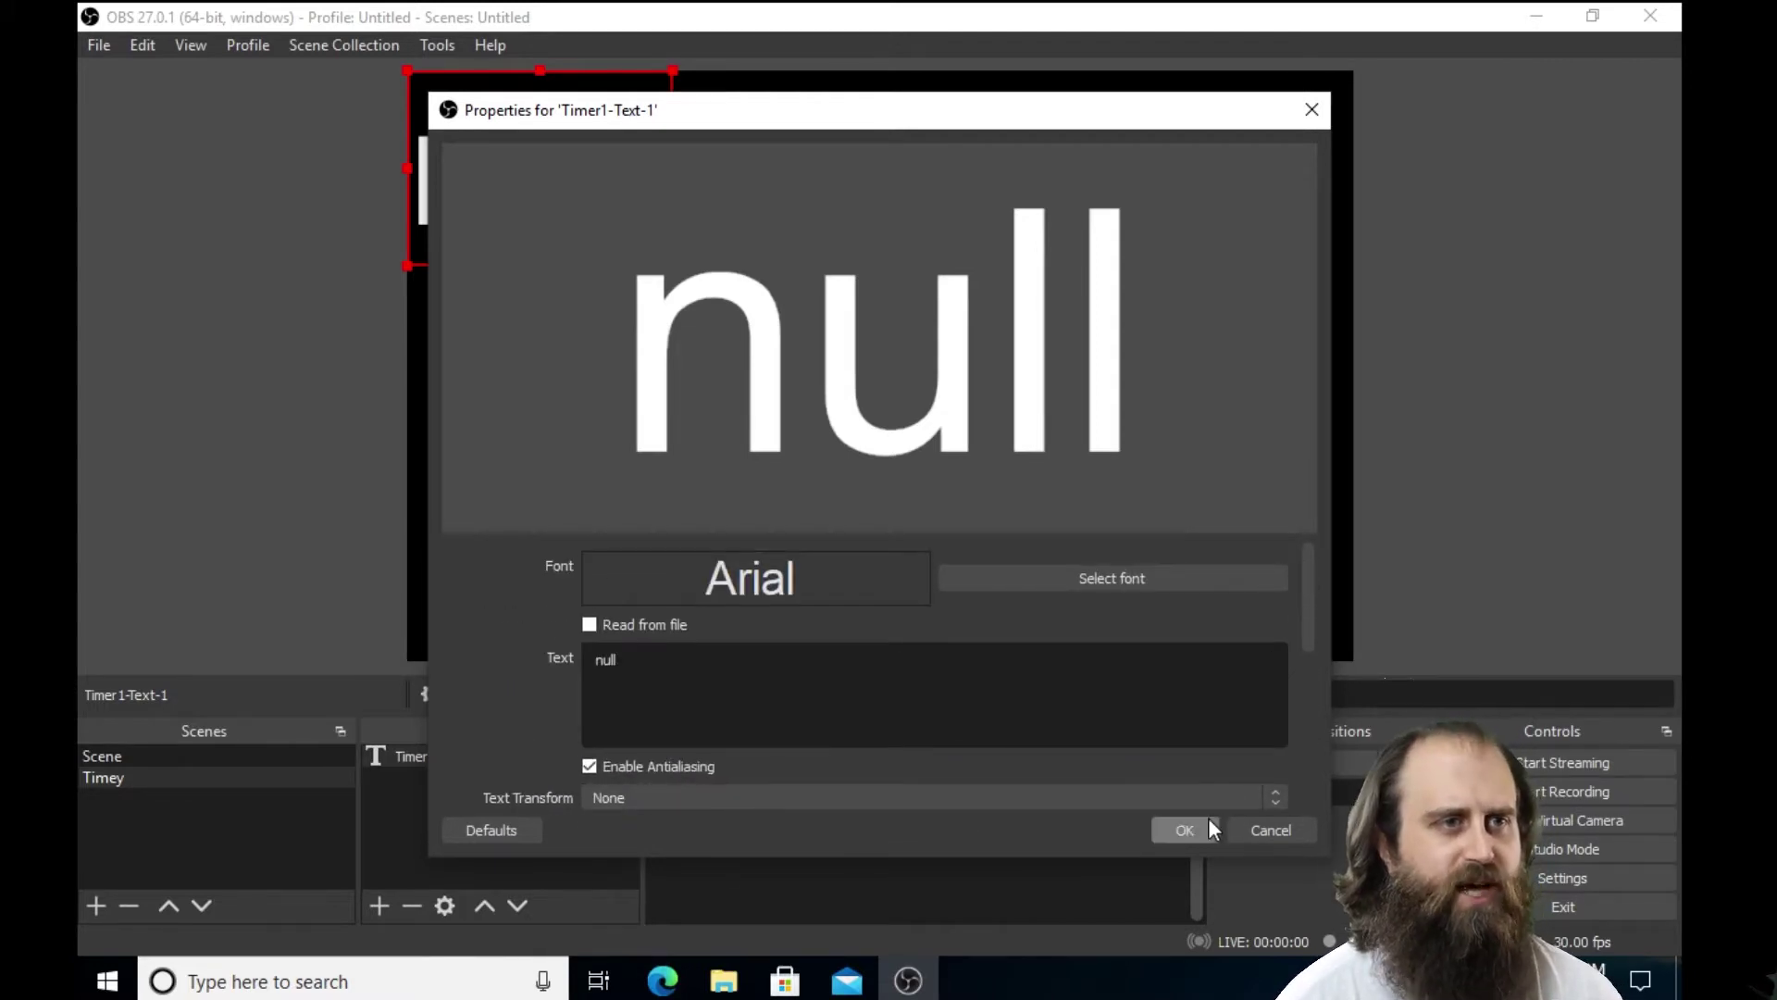
pyautogui.click(1186, 835)
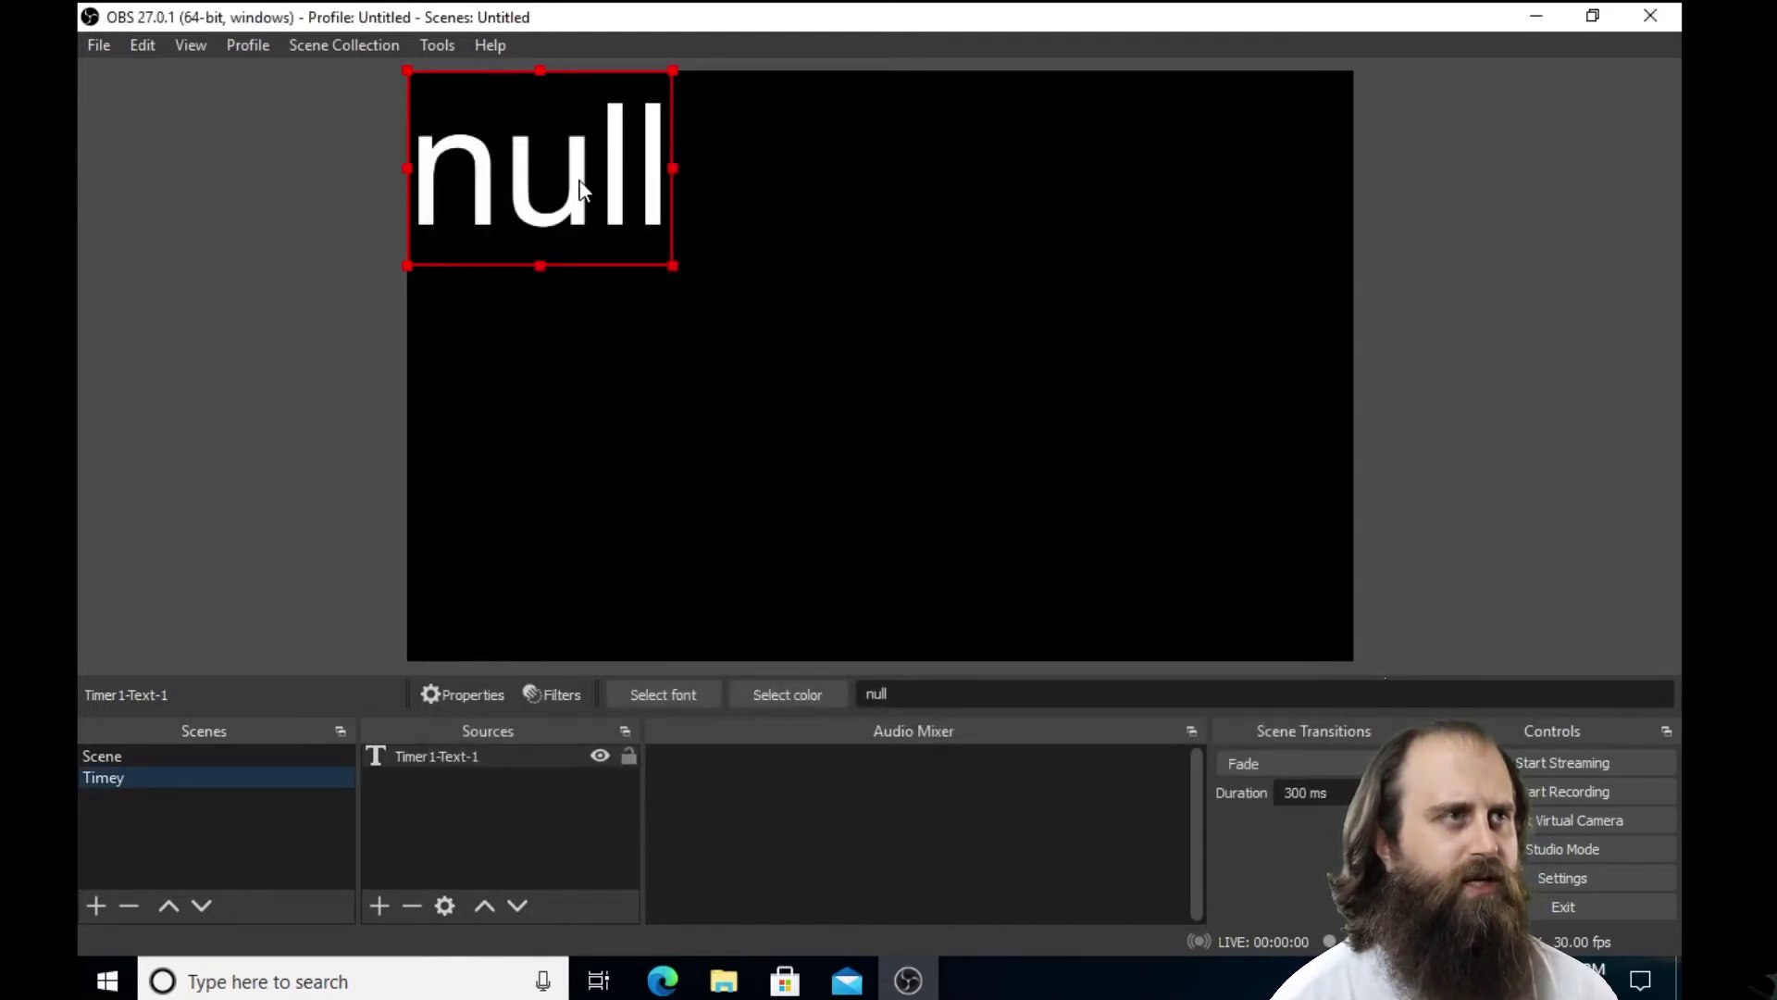
# - Drag the null text just right of the canvas centre and select Timer1-Text-1 in Sources
pyautogui.moveTo(575, 186); pyautogui.dragTo(614, 256)
pyautogui.moveTo(797, 368)
pyautogui.mouseDown()
pyautogui.moveTo(857, 408)
pyautogui.moveTo(828, 383)
pyautogui.mouseUp()
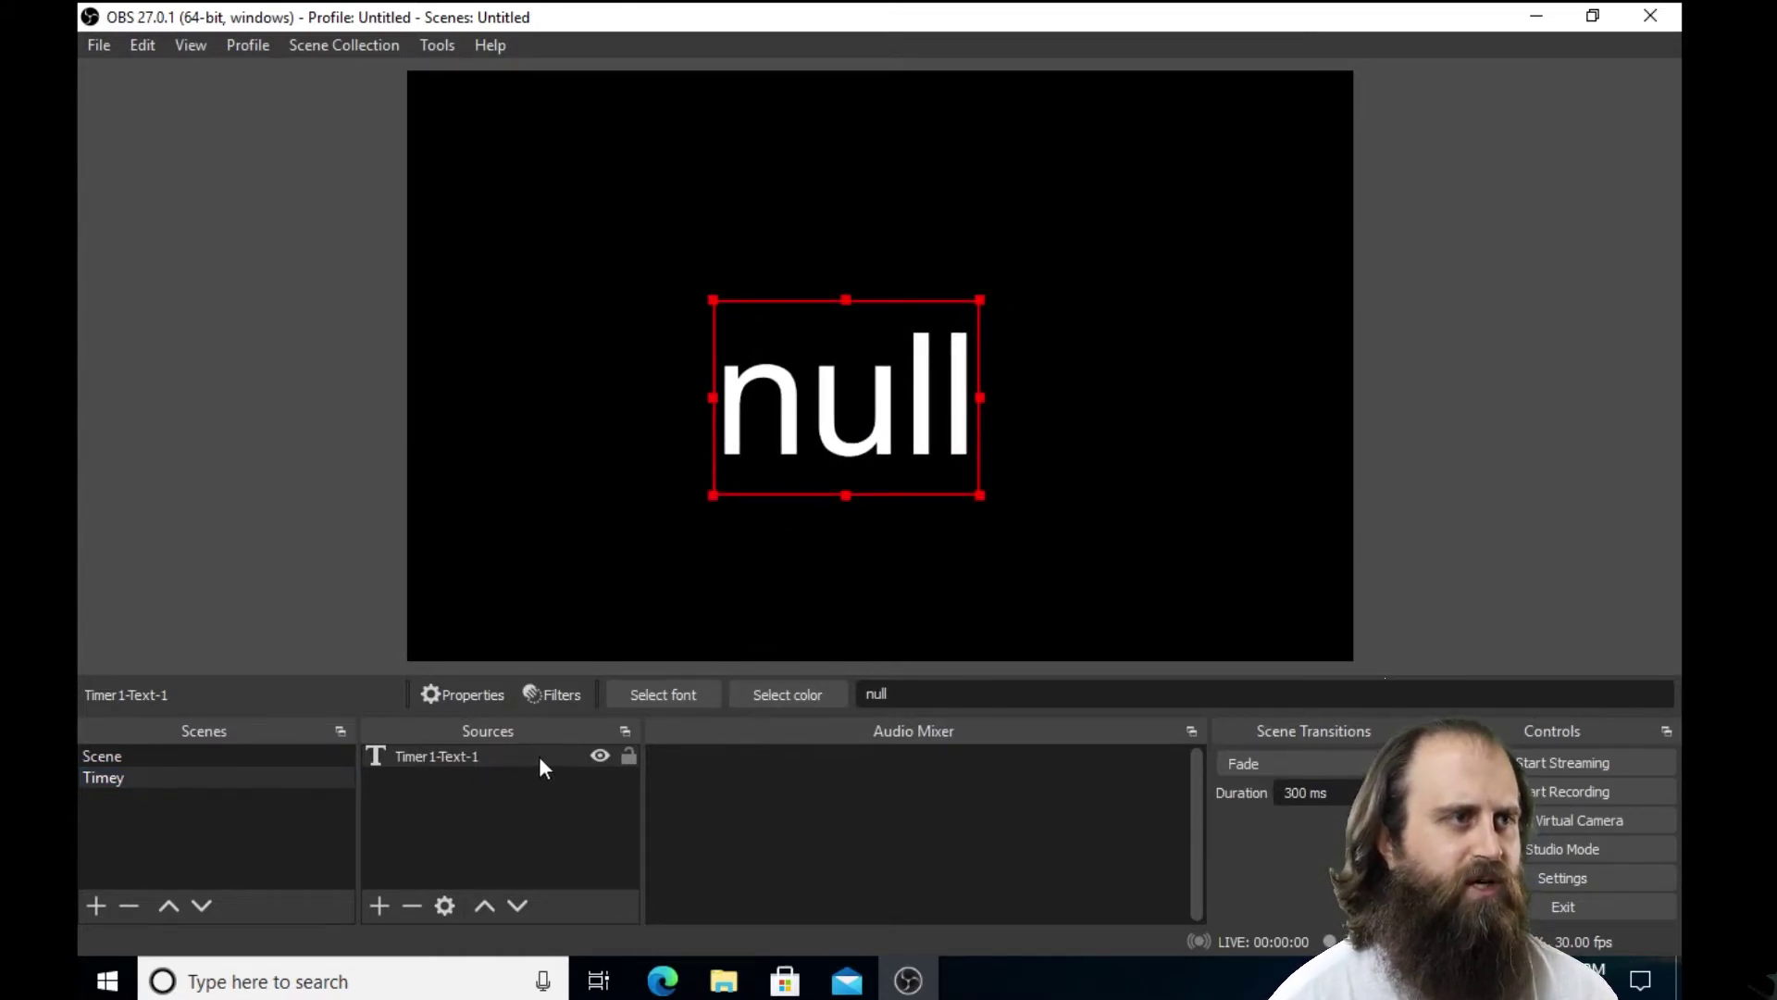
pyautogui.moveTo(813, 446); pyautogui.dragTo(969, 427)
pyautogui.click(779, 432)
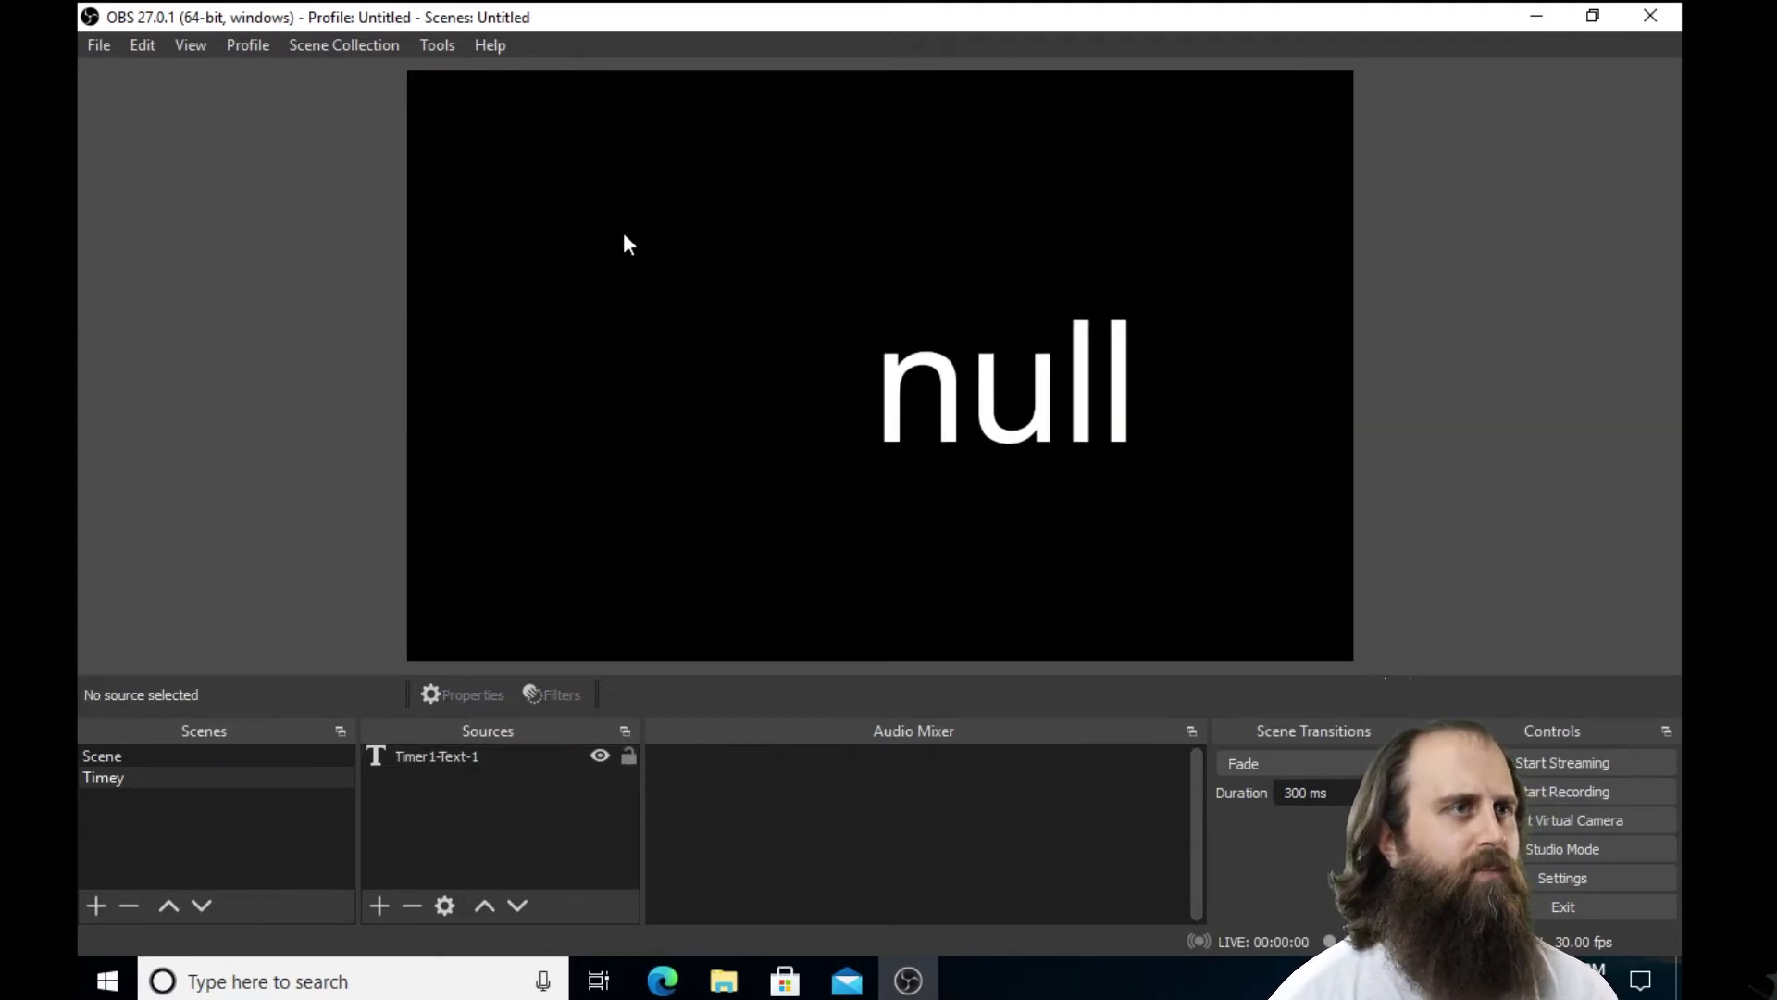
pyautogui.click(441, 755)
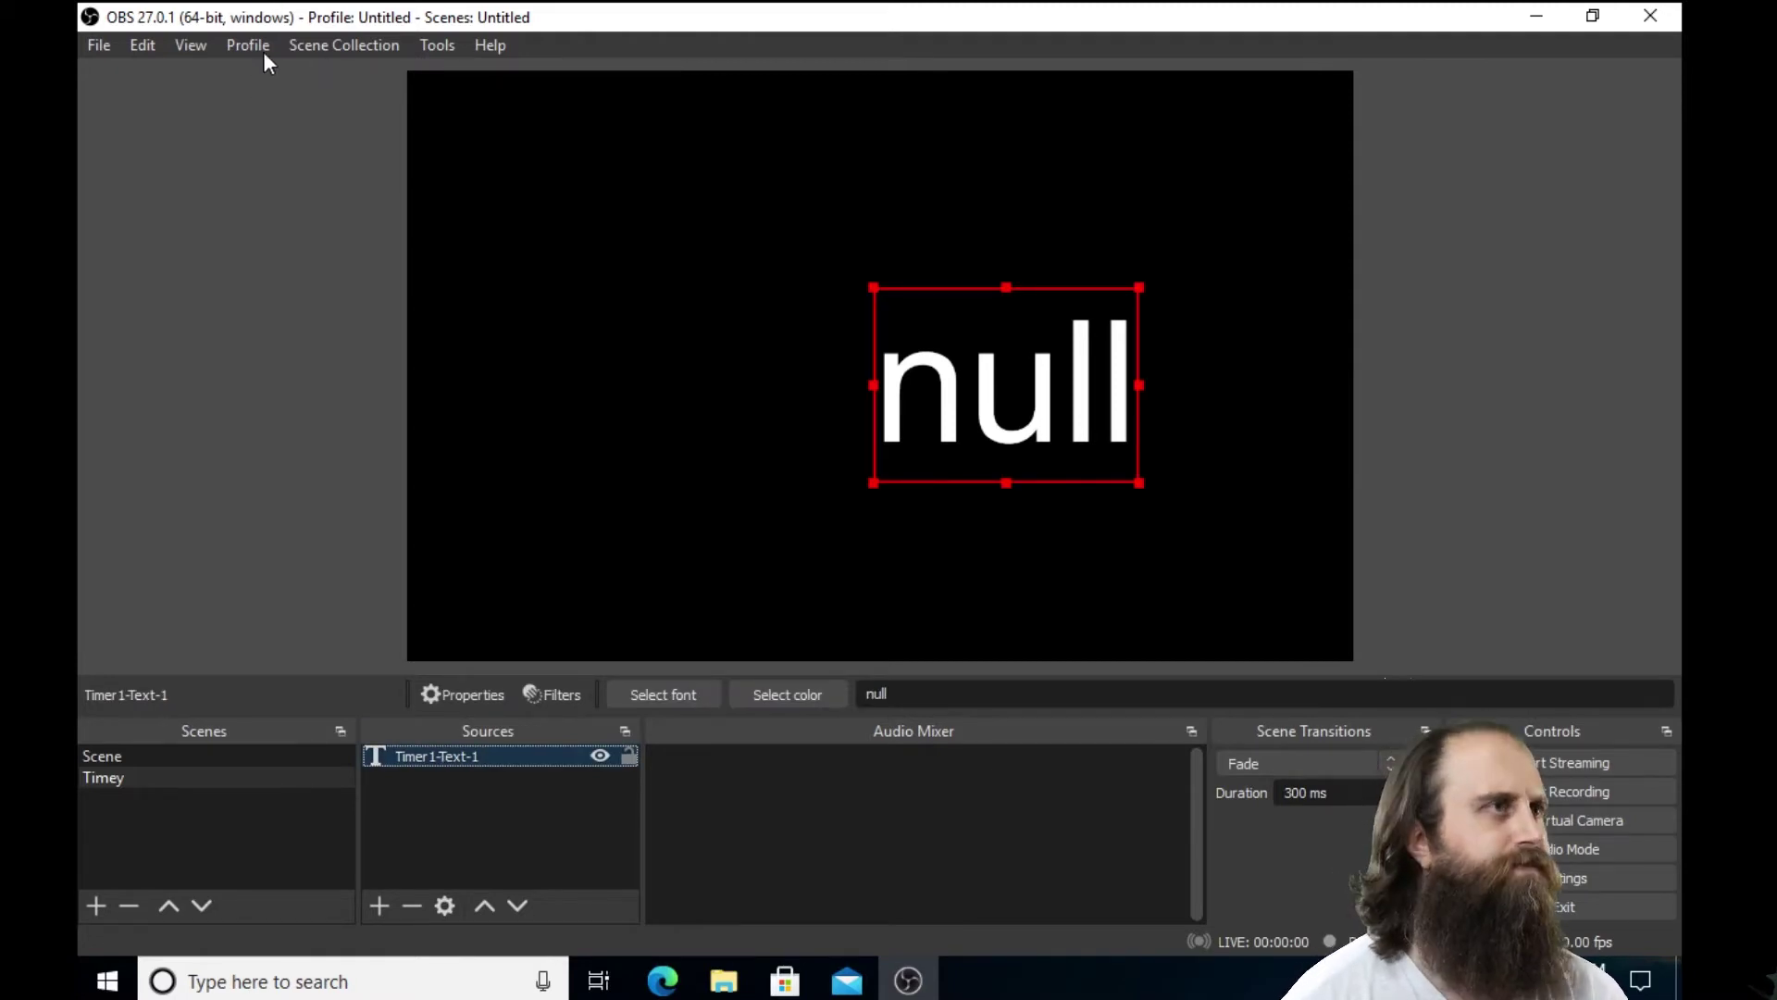
# - Add countdown.lua from the frontend-tools folder in the Tools > Scripts window
pyautogui.click(421, 51)
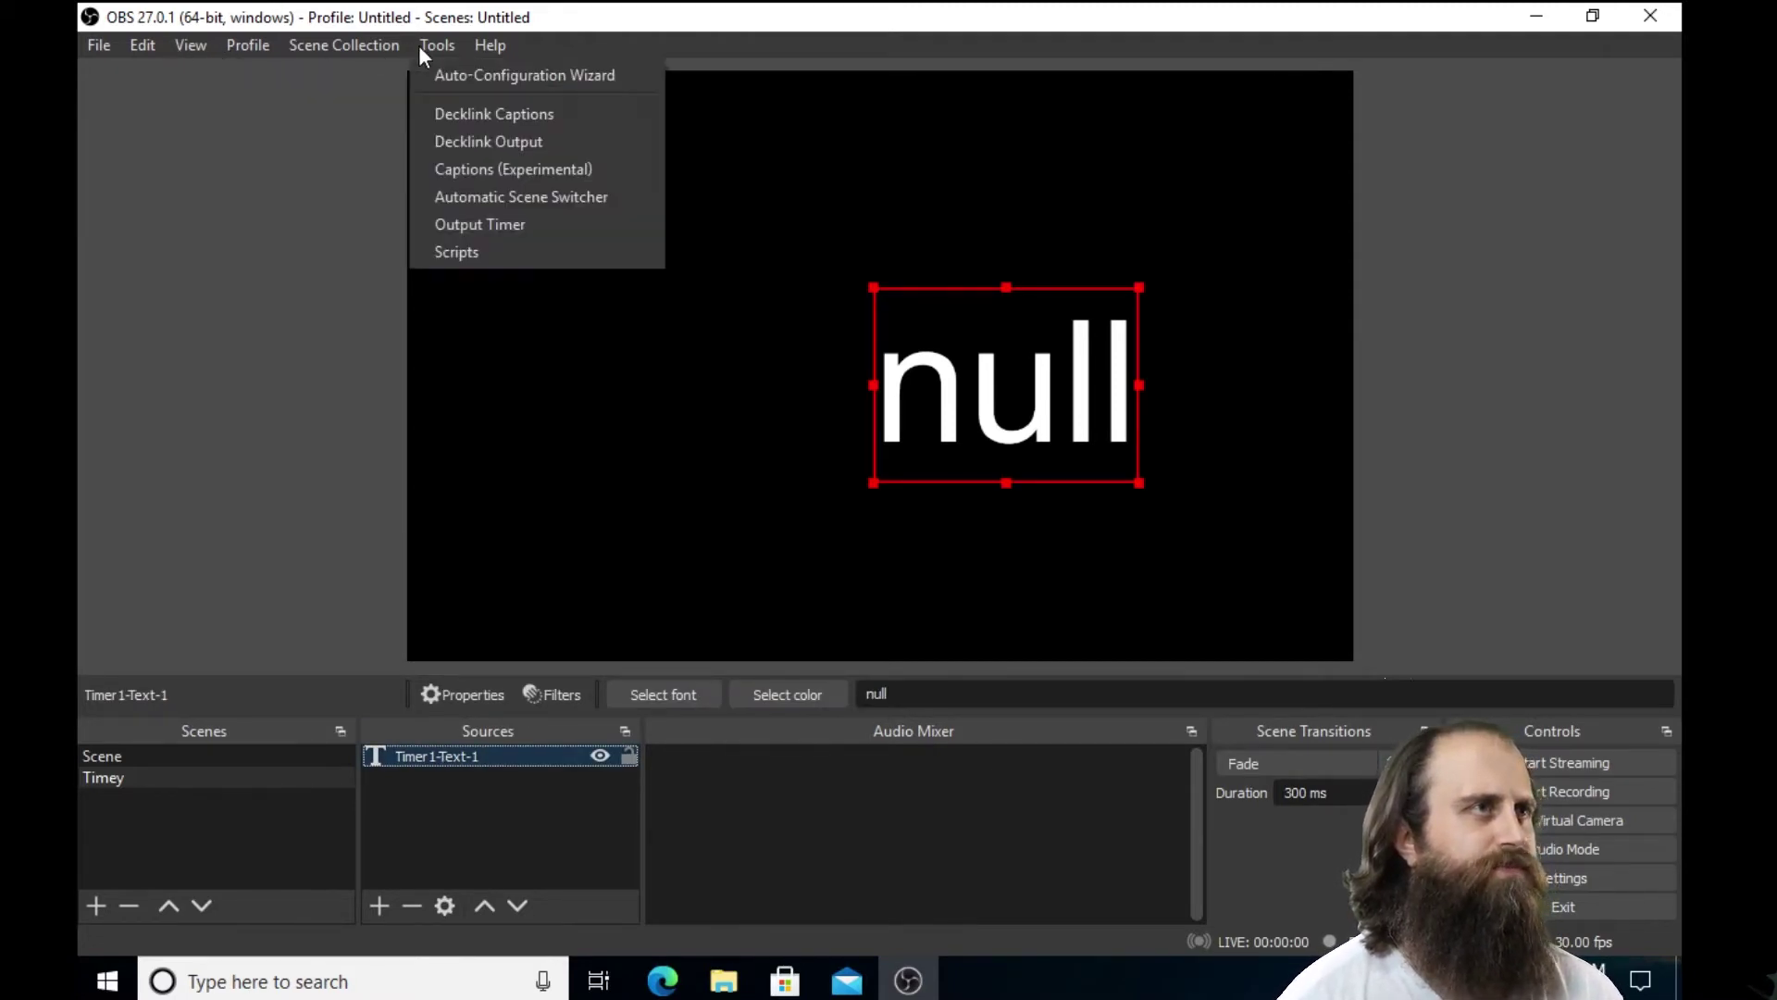
pyautogui.click(438, 253)
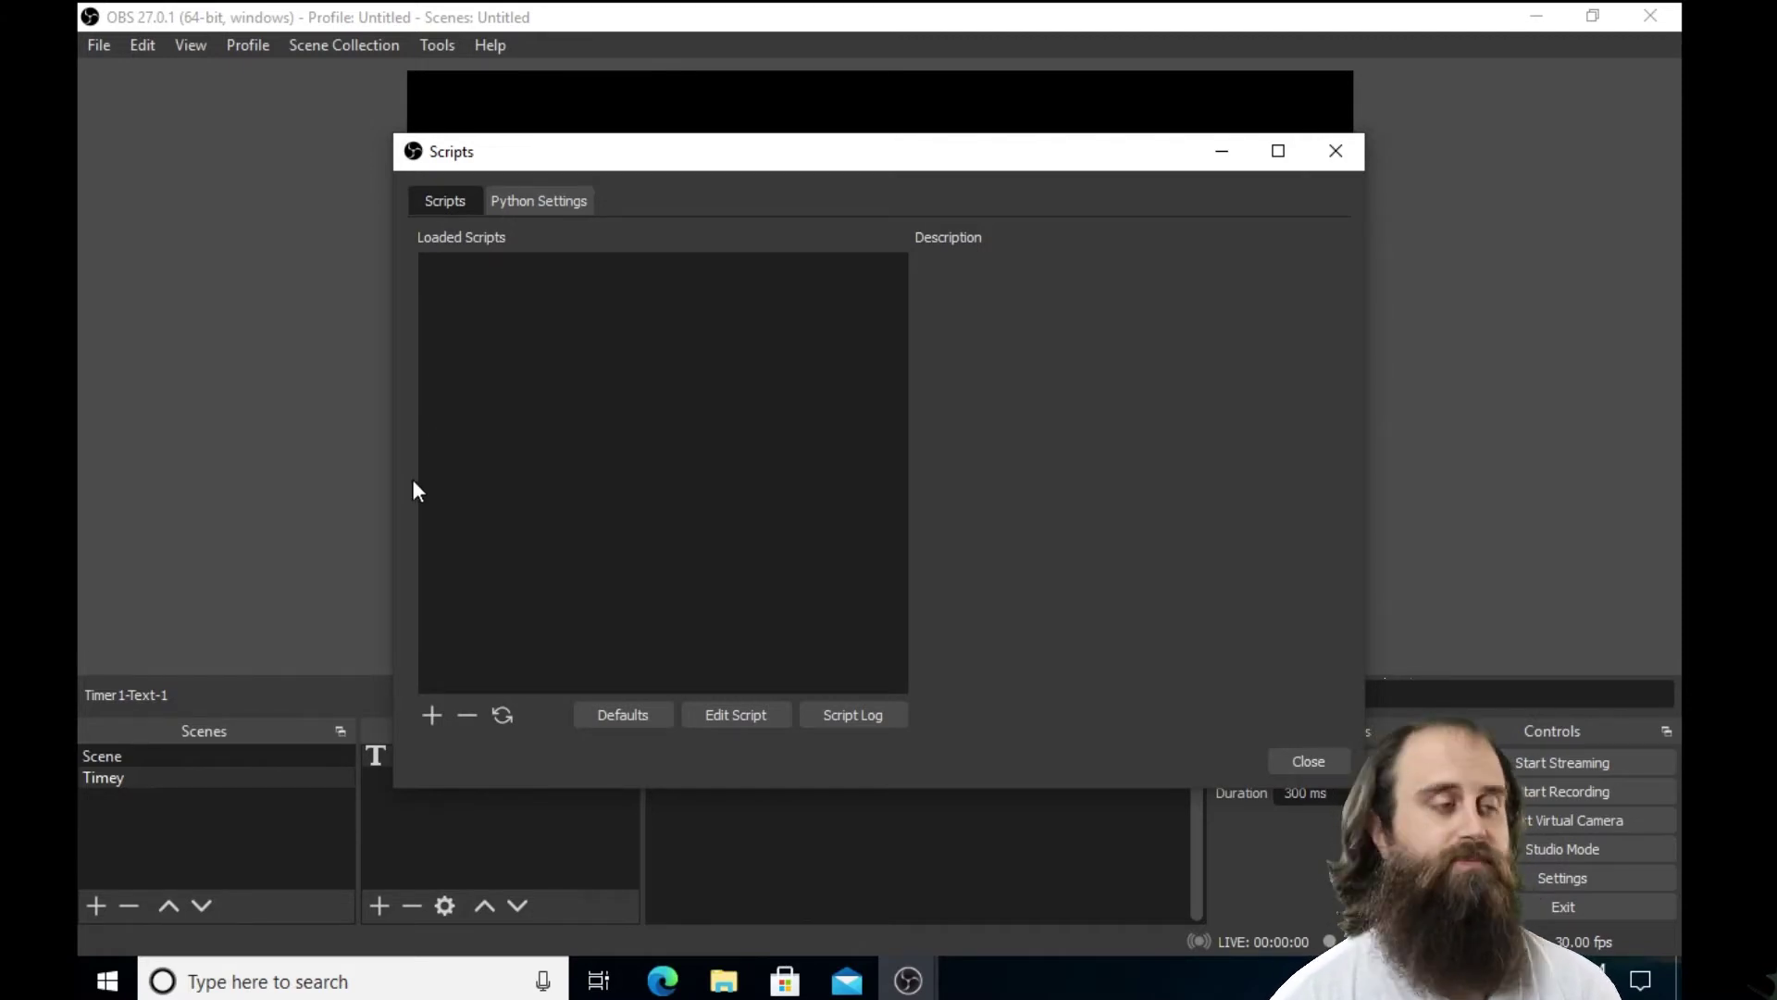
pyautogui.click(433, 711)
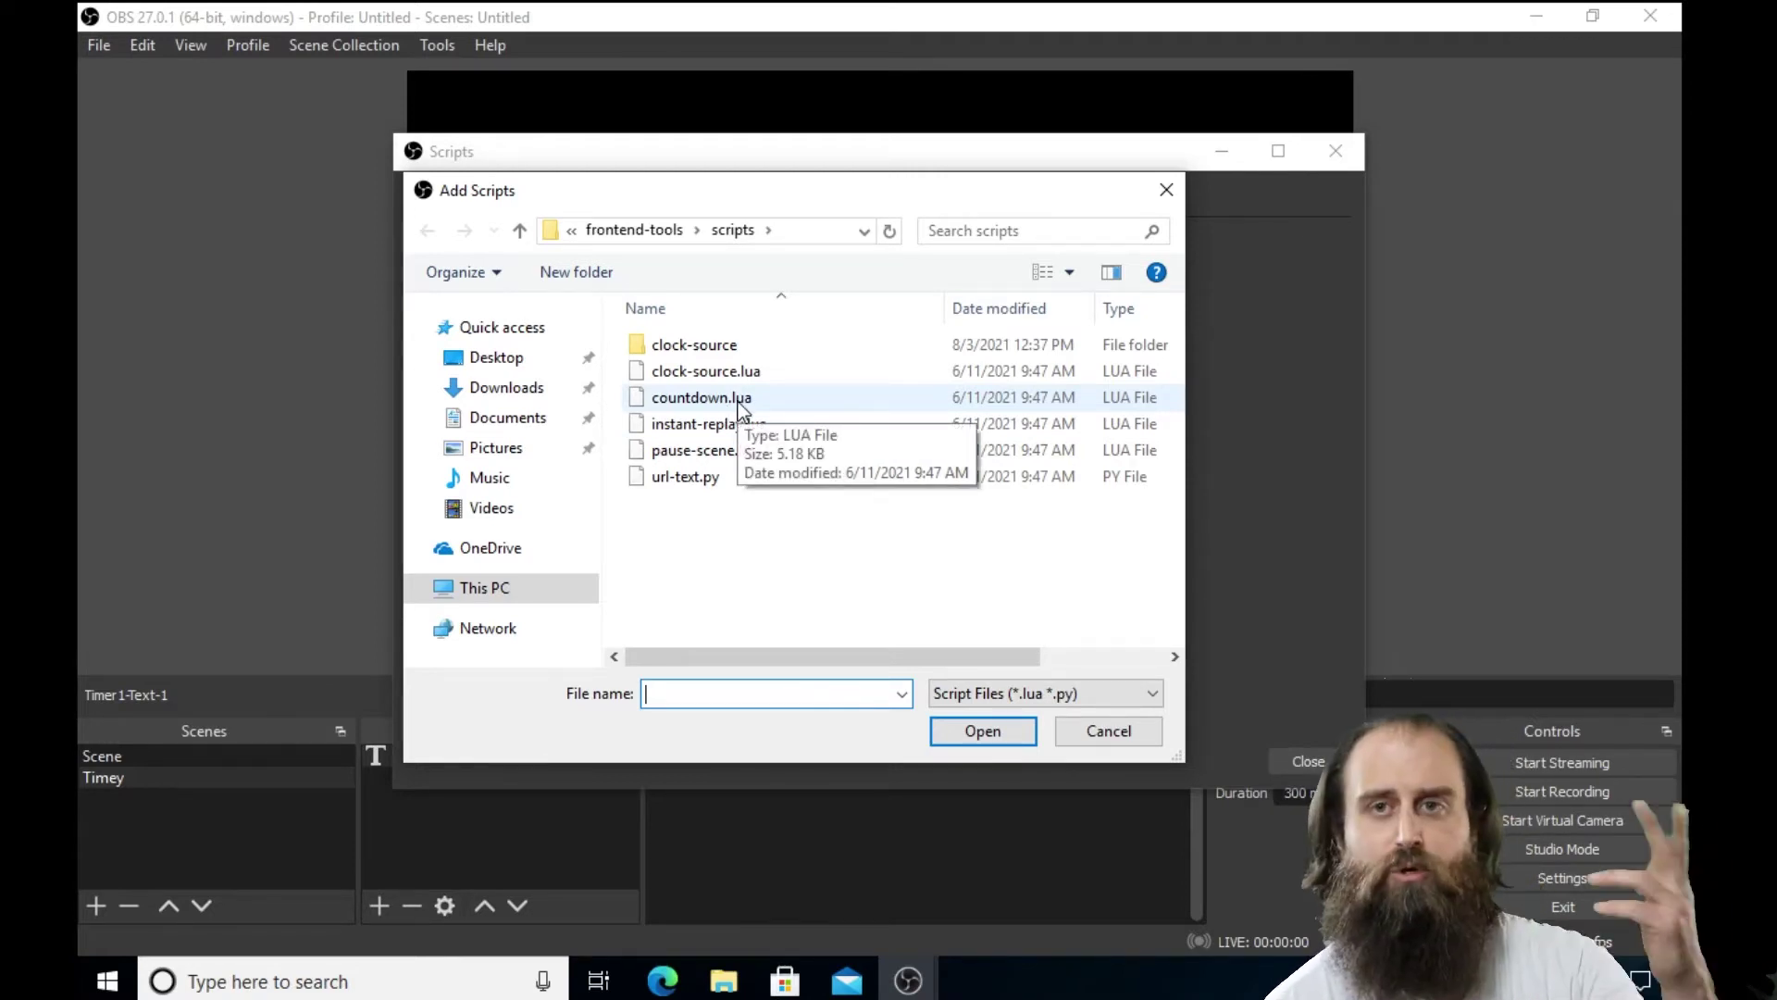
pyautogui.doubleClick(739, 398)
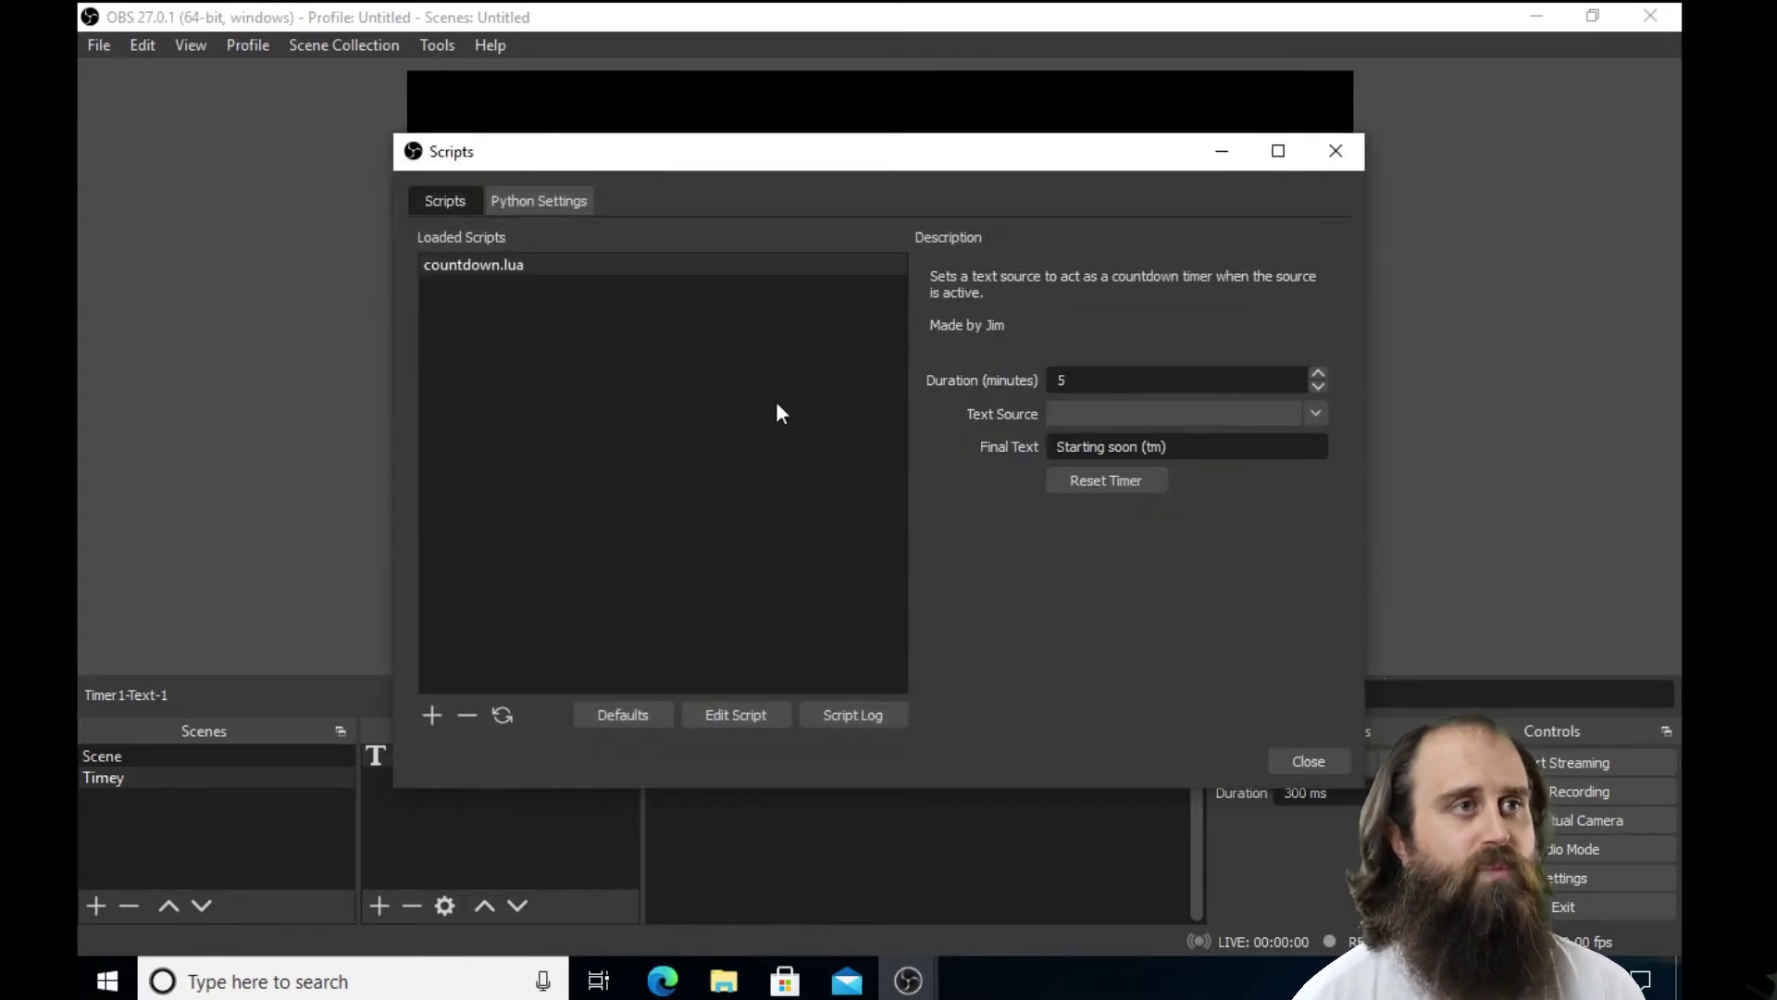
# - Set the countdown script's text source to Timer1-Text-1 and close the Scripts window
pyautogui.click(1318, 412)
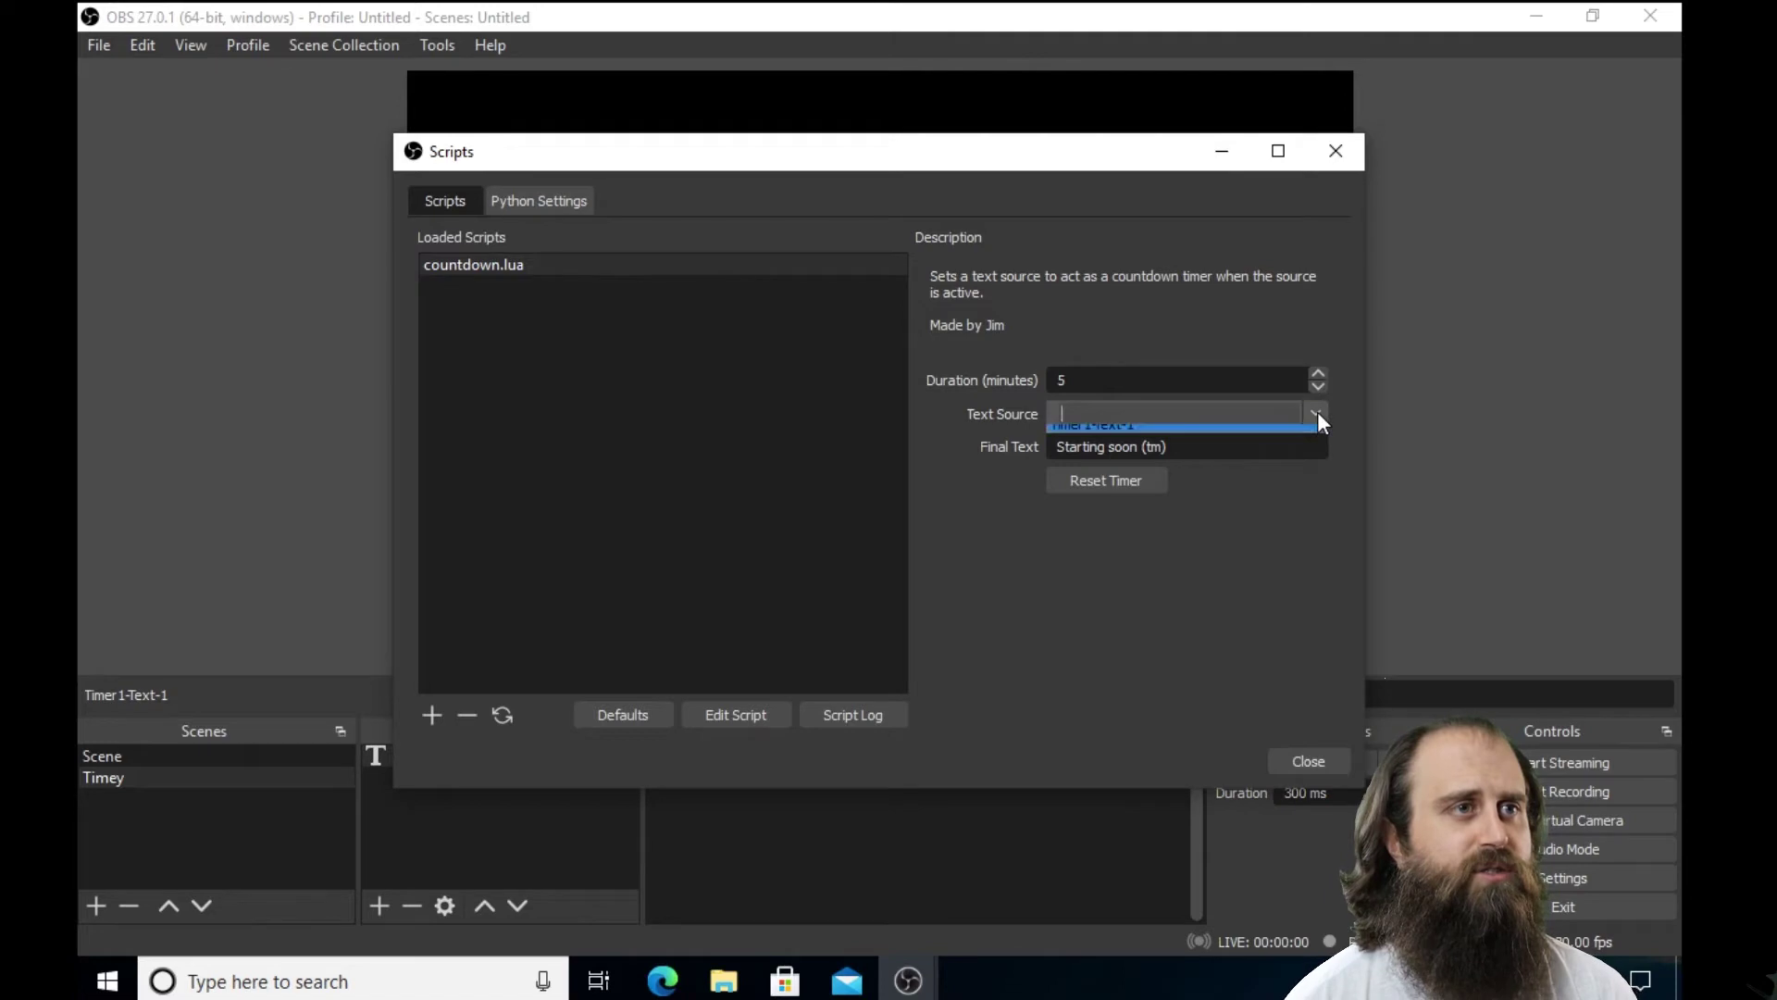
pyautogui.click(1224, 434)
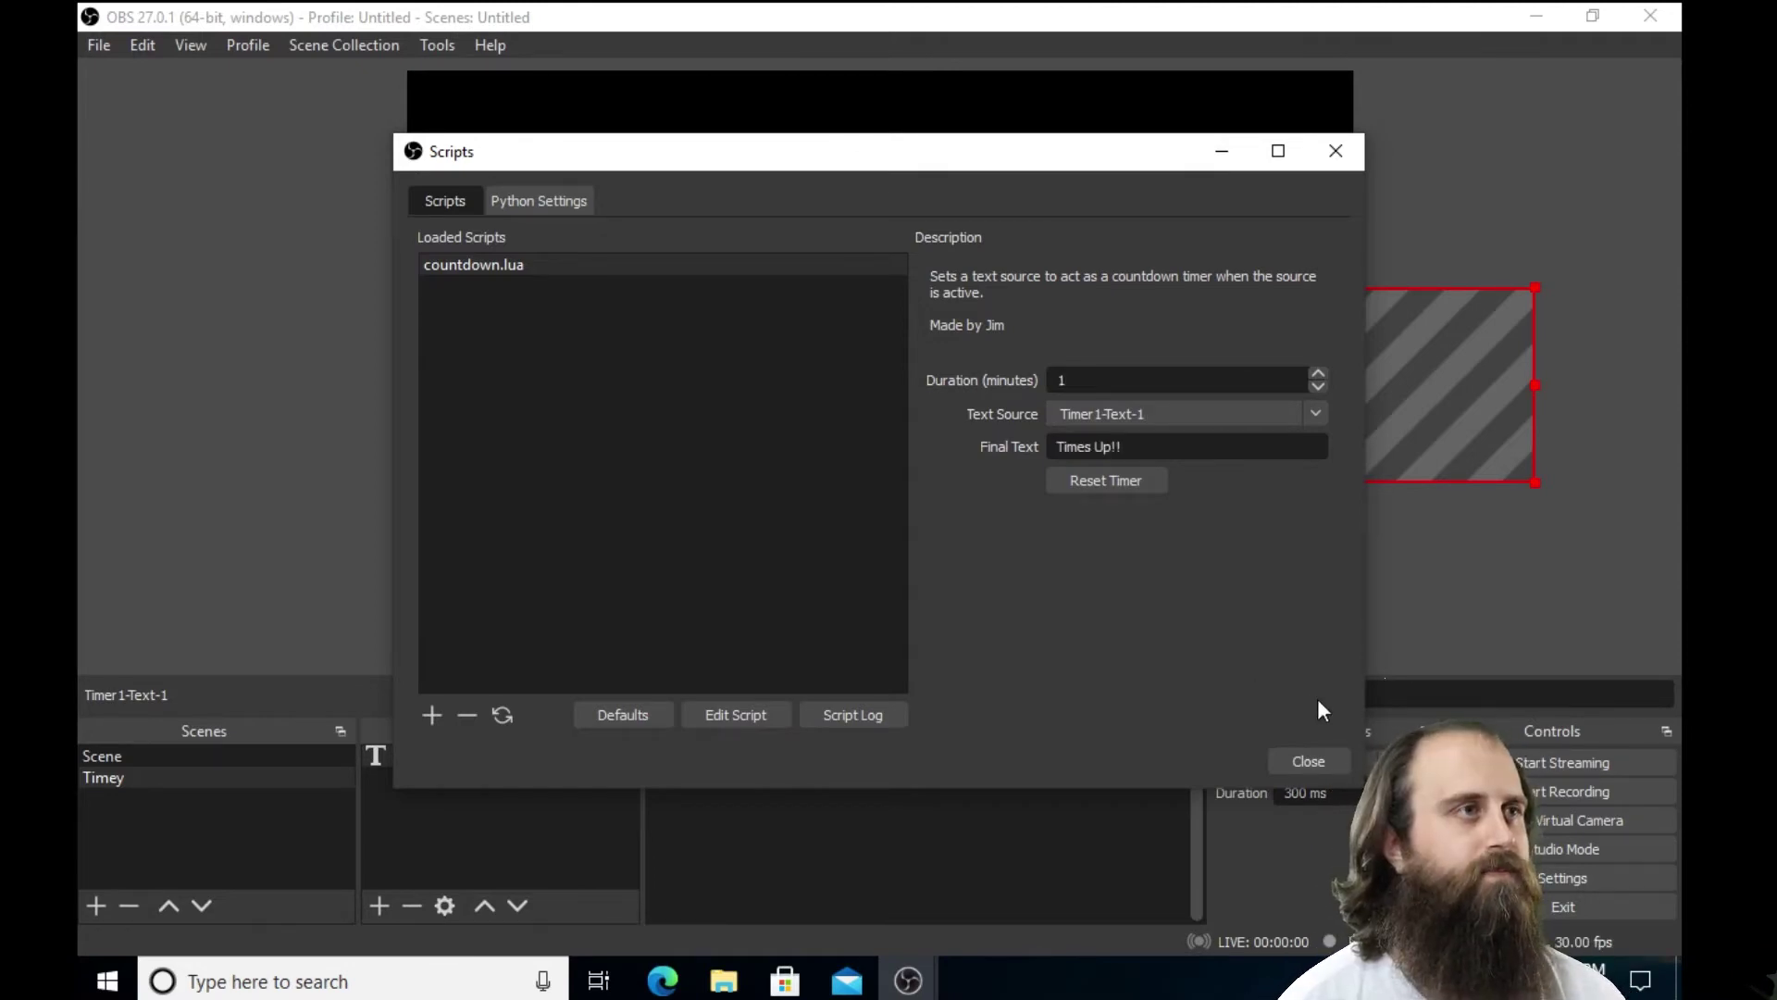
pyautogui.click(1322, 759)
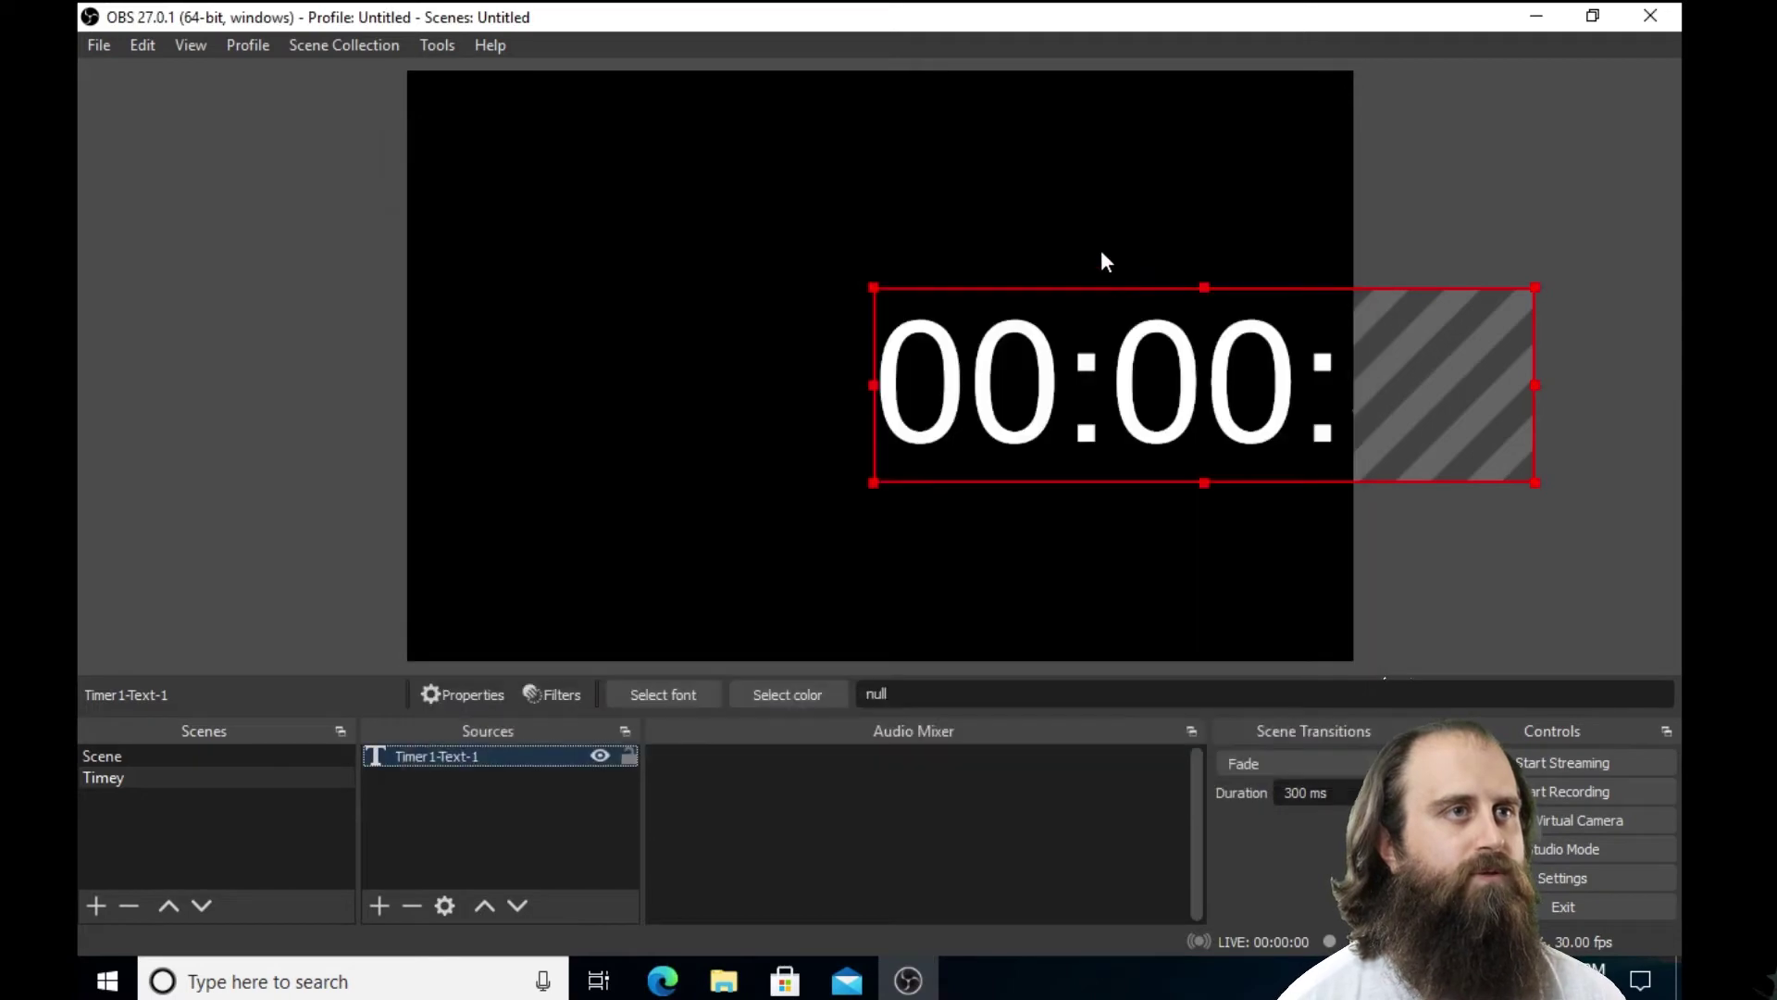
# - Centre the timer text in the preview, then hide and reshow Timer1-Text-1
pyautogui.moveTo(945, 324); pyautogui.dragTo(969, 361)
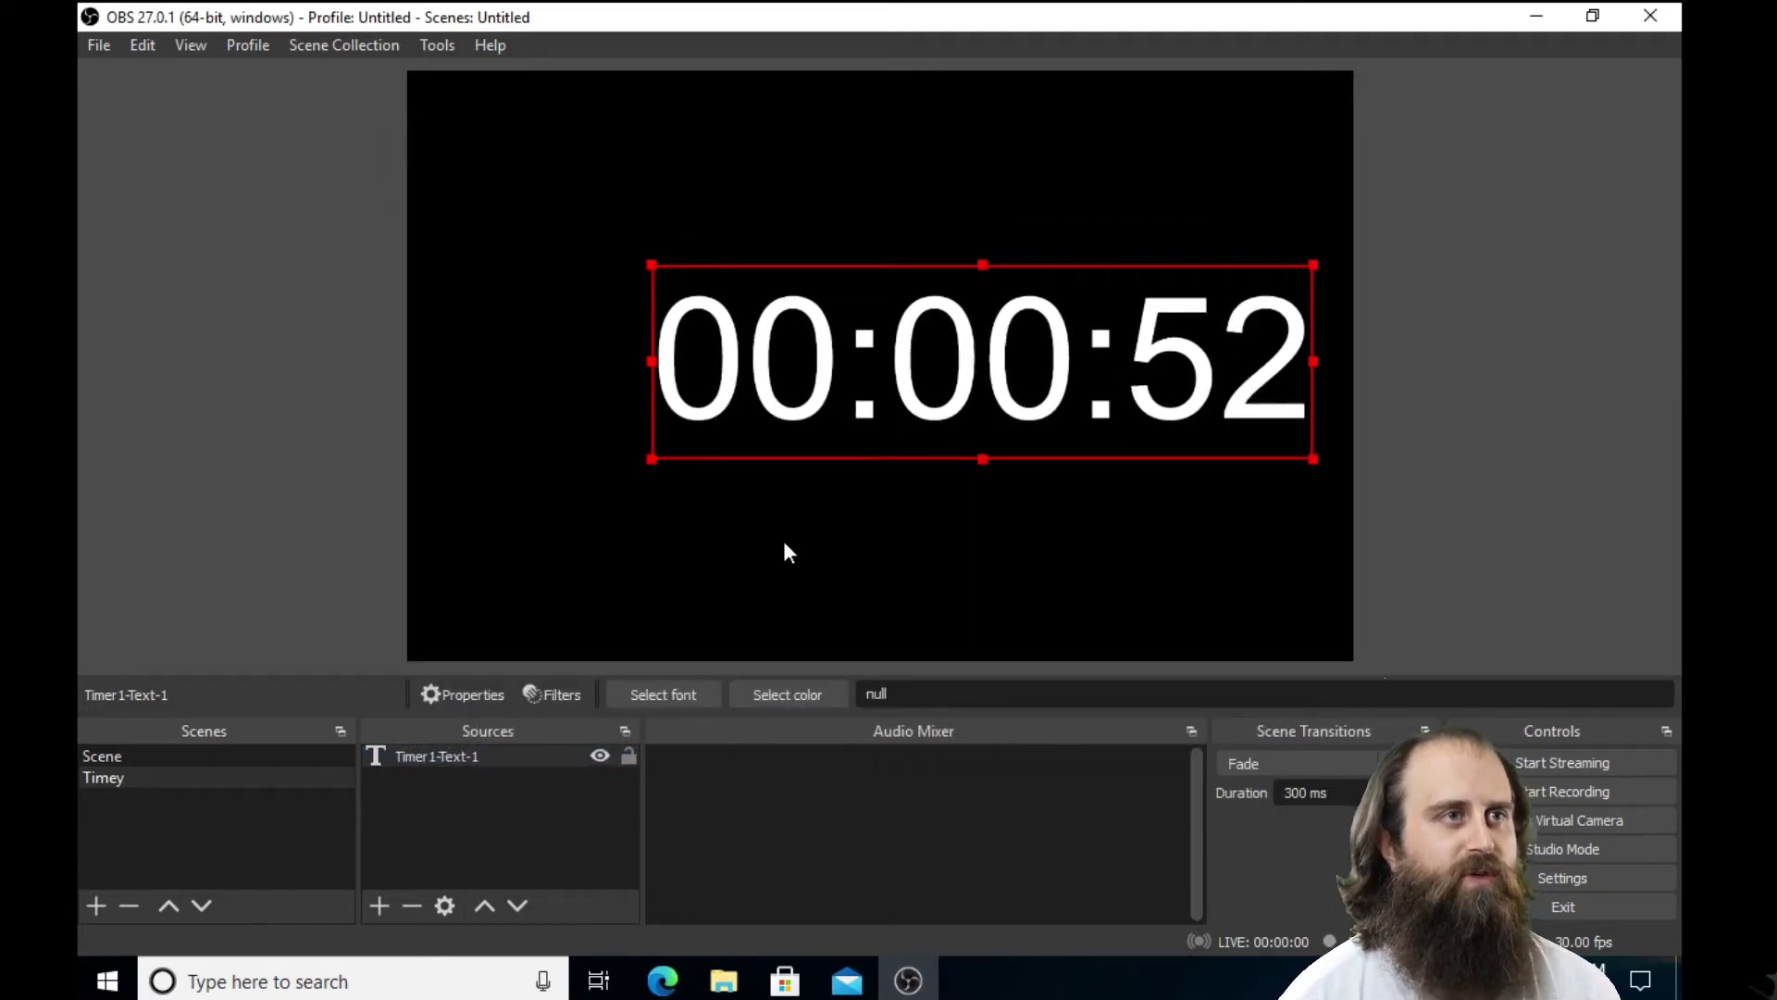
pyautogui.click(603, 755)
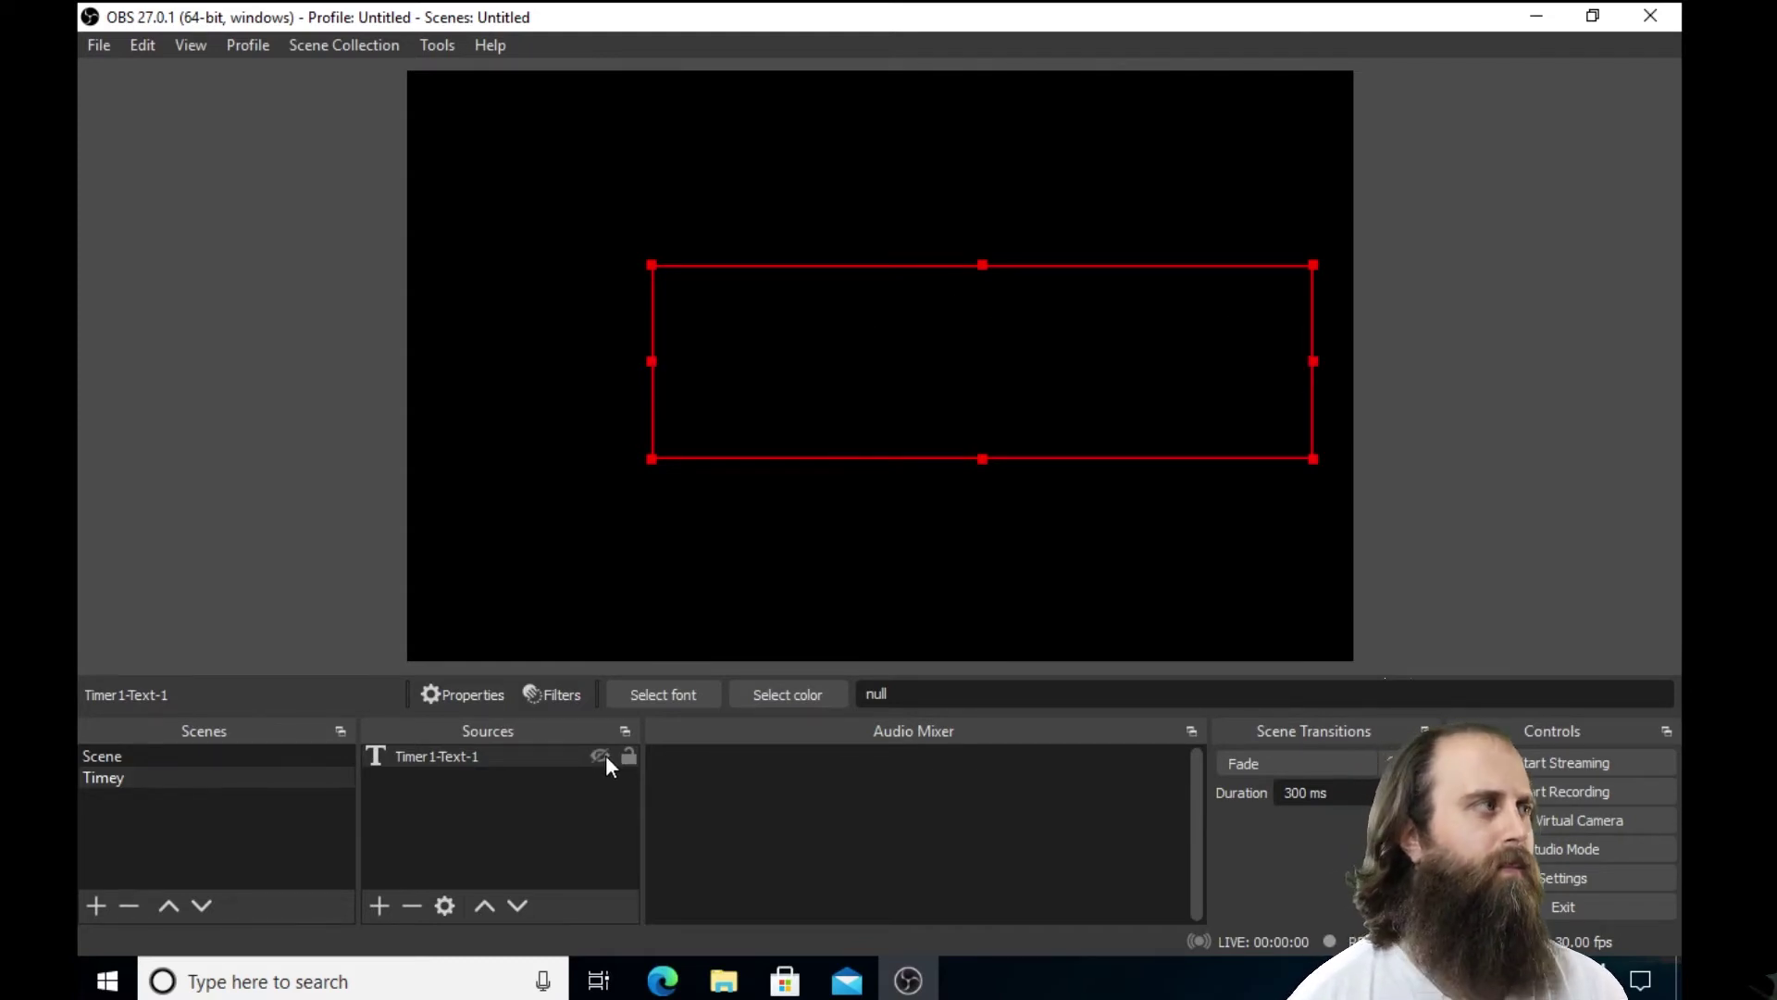
pyautogui.click(600, 755)
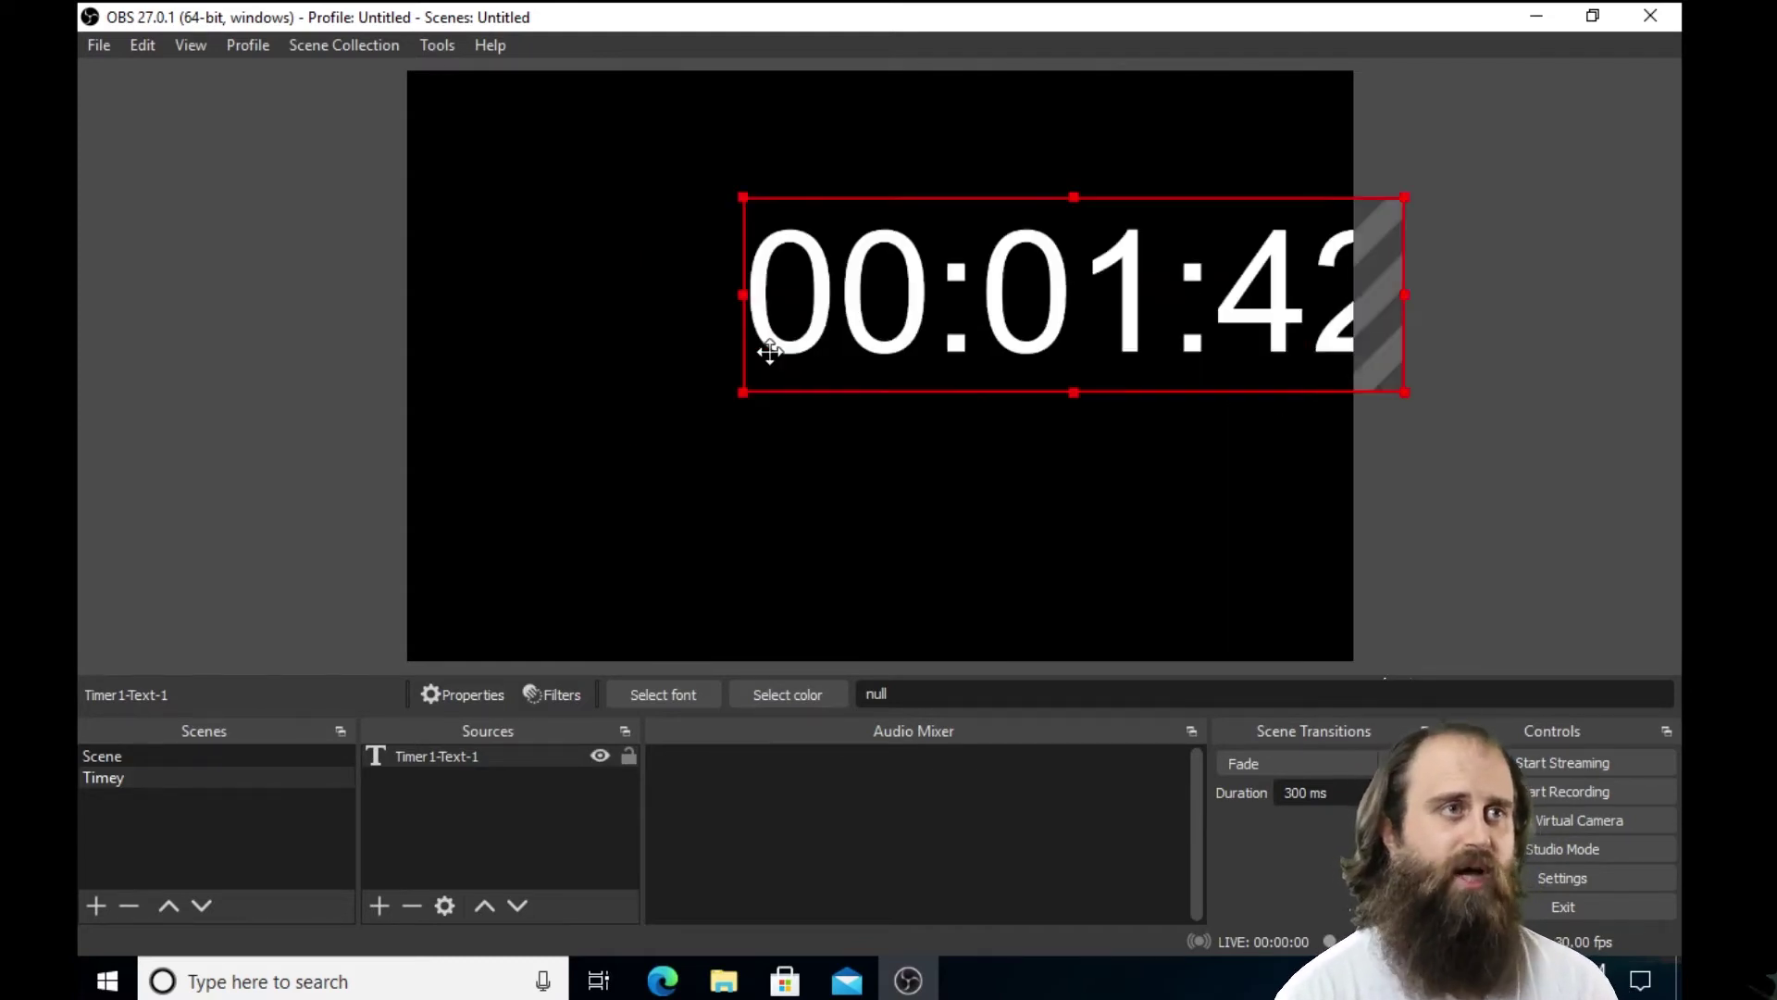
# - Add a new scene named 'Study-Timer'
pyautogui.rightClick(238, 751)
pyautogui.click(263, 764)
pyautogui.write('Study-Timer')
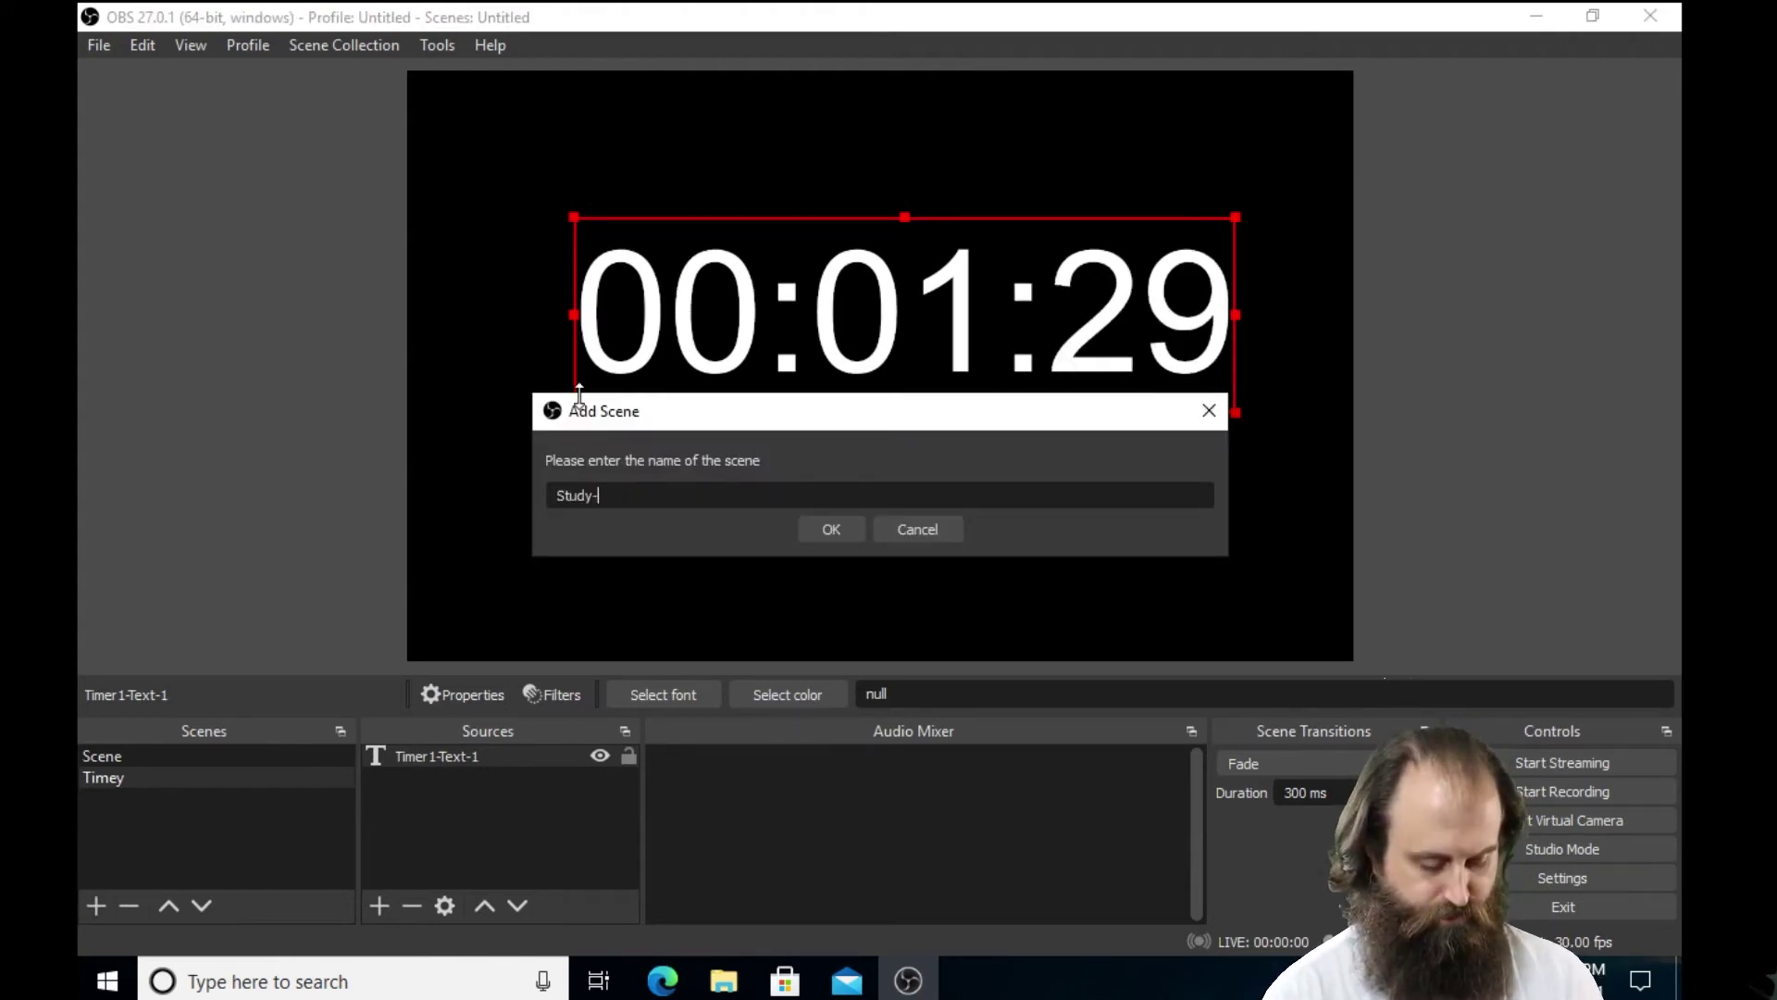
pyautogui.click(831, 529)
# - Add a Text (GDI+) source named Timer2-Text-1 showing 'null'
pyautogui.click(380, 905)
pyautogui.click(463, 754)
pyautogui.write('Timer2-Text-1')
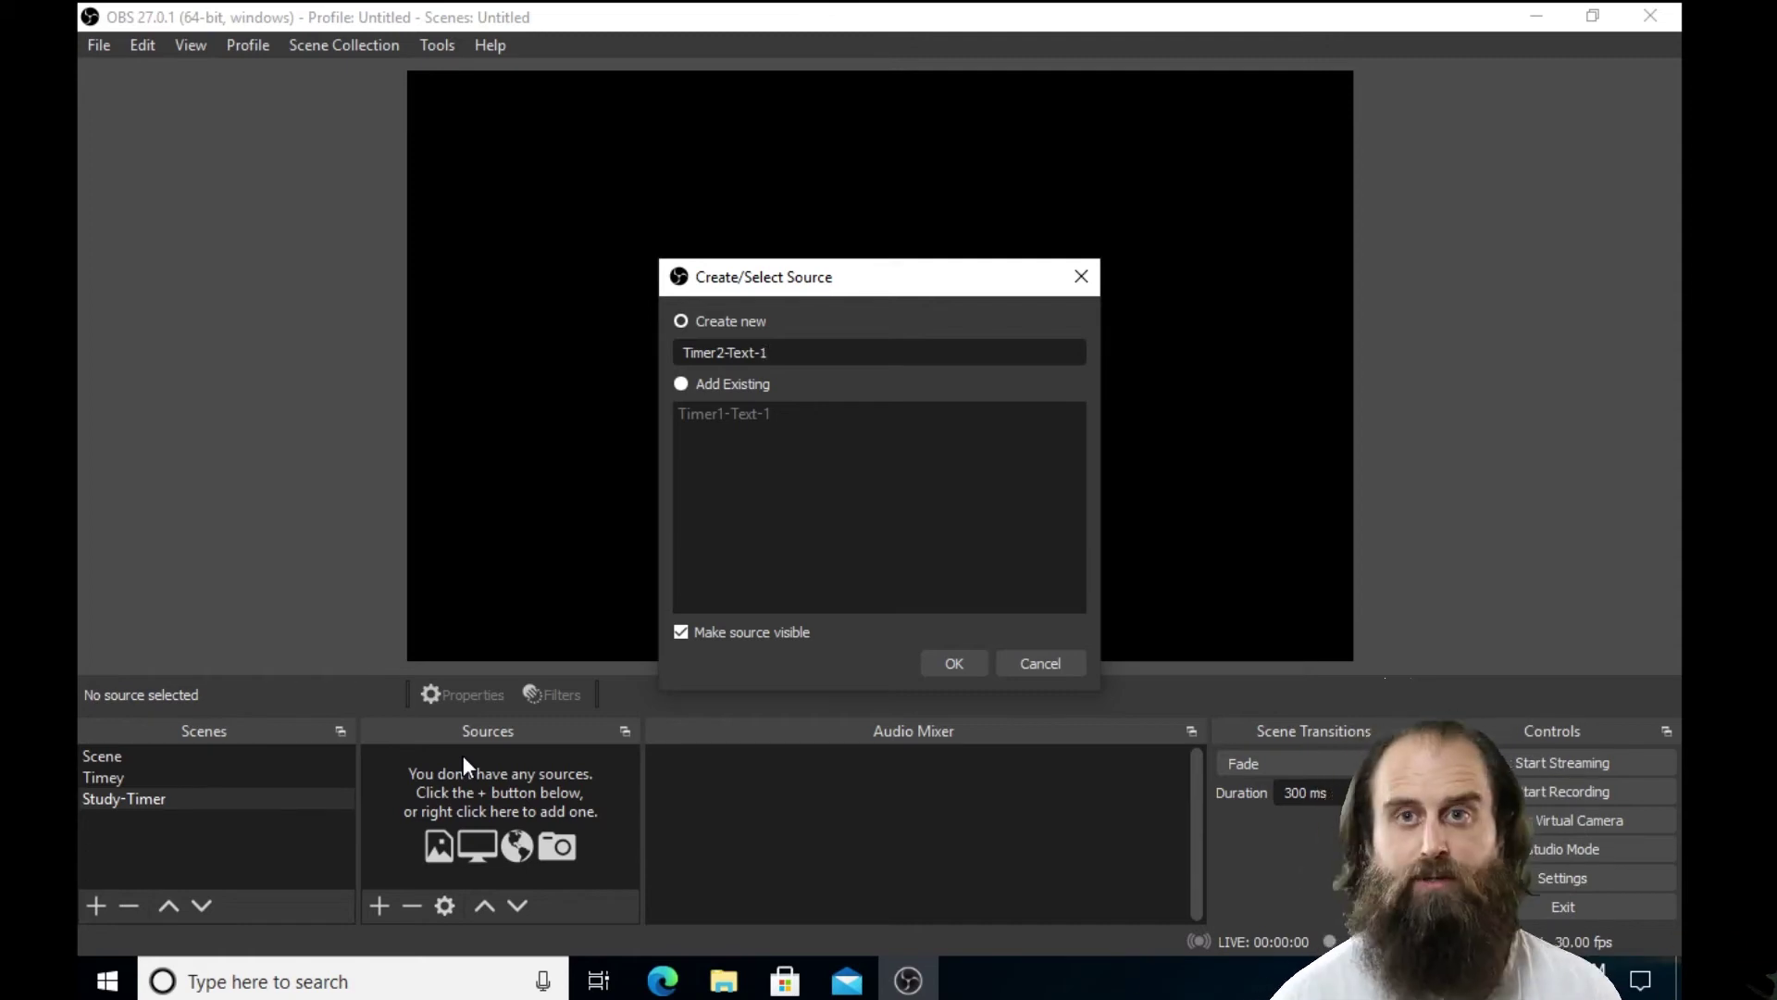
pyautogui.click(967, 662)
pyautogui.write('null')
pyautogui.click(1185, 830)
# - In Tools > Scripts, review the text sources and keep Timer1-Text-1 for the countdown
pyautogui.click(437, 44)
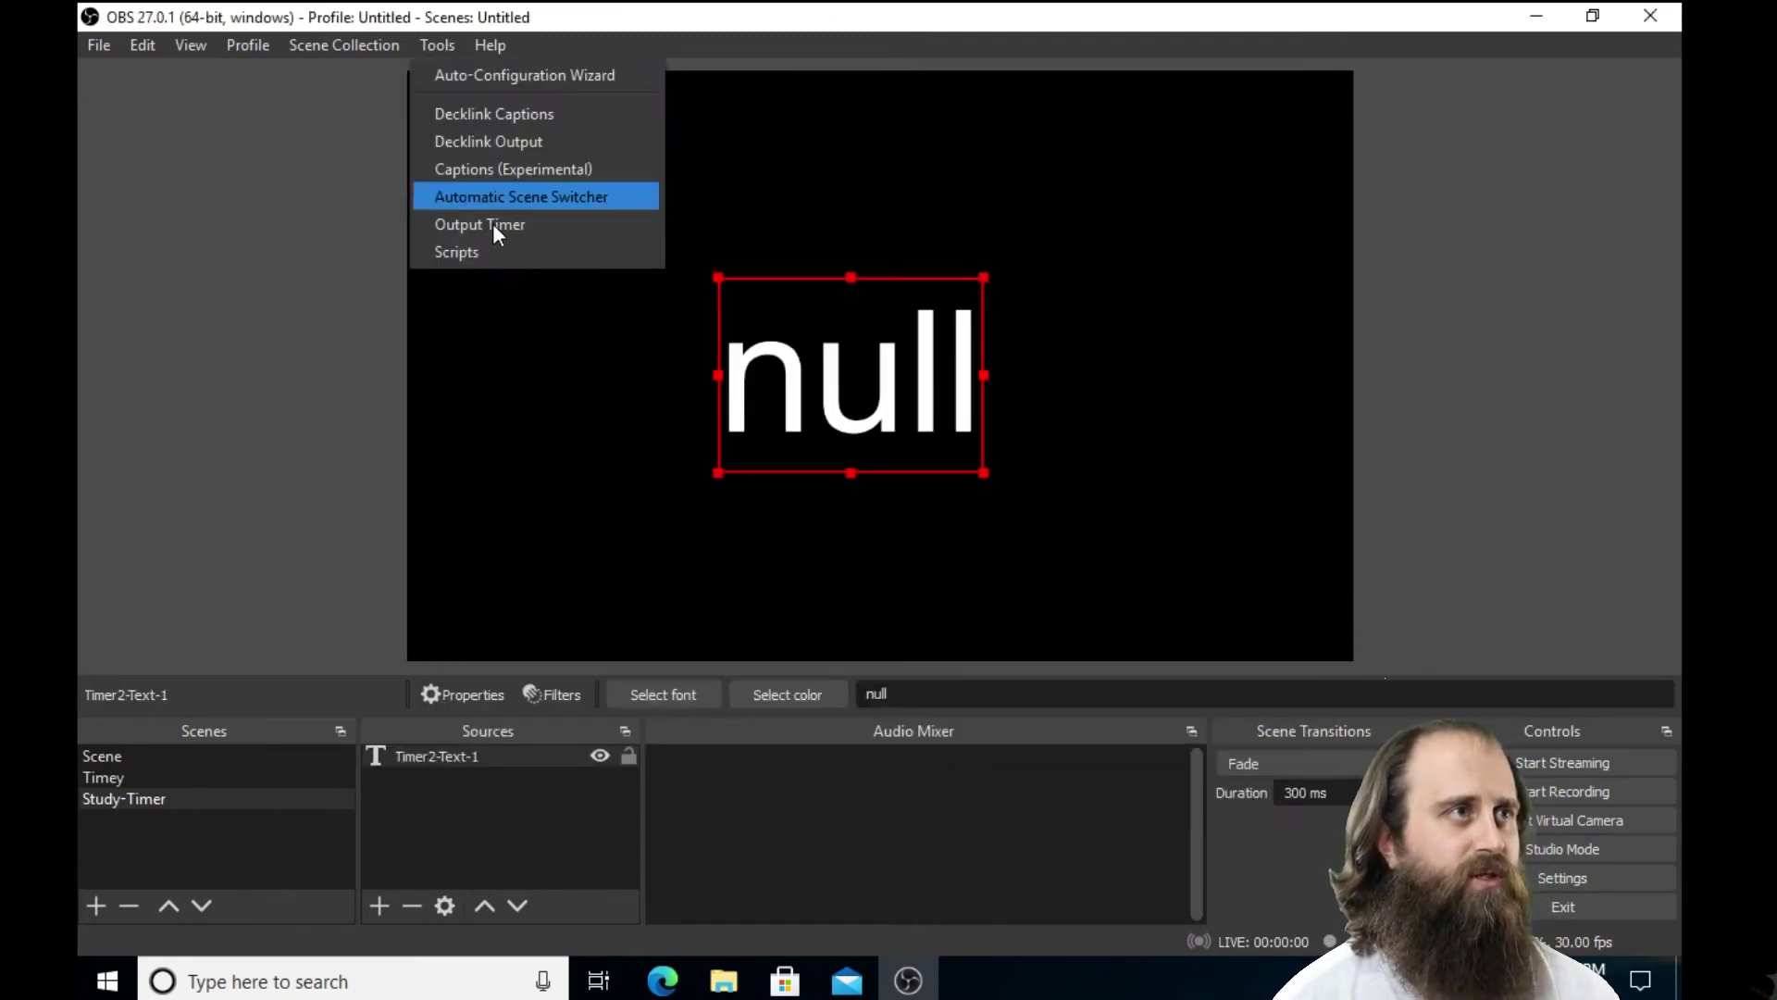
pyautogui.click(496, 252)
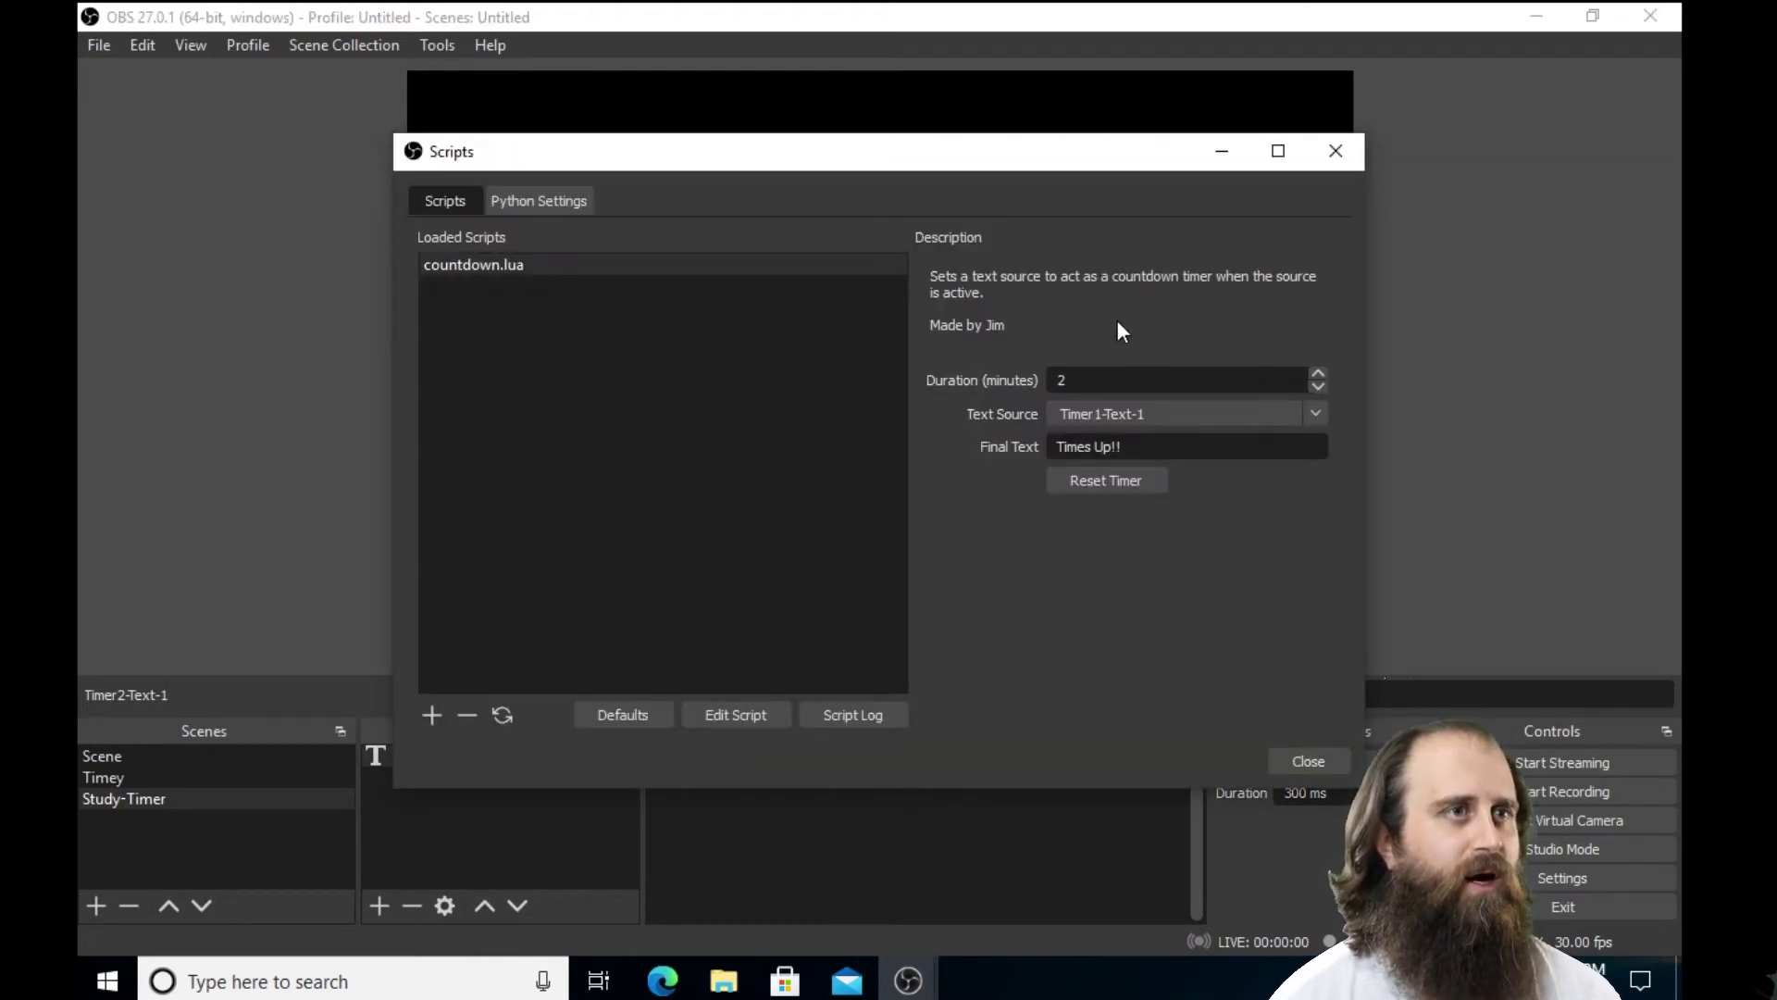
pyautogui.click(1314, 410)
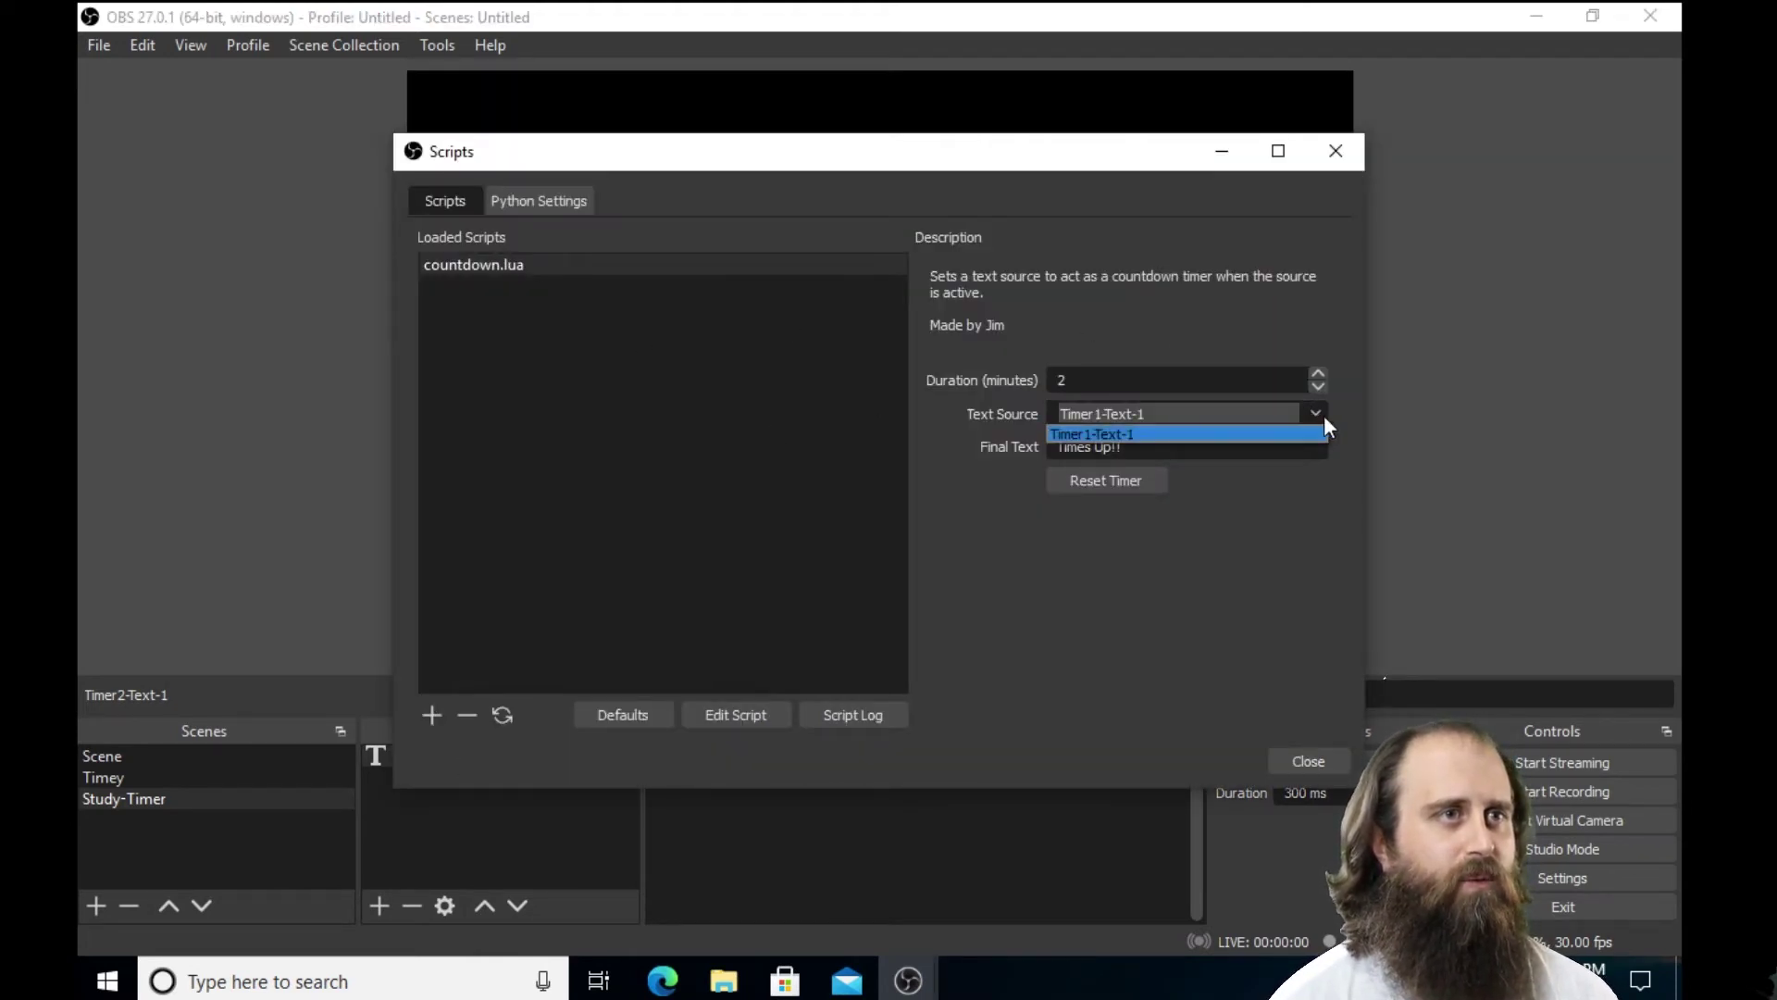
pyautogui.click(1323, 415)
pyautogui.click(1318, 414)
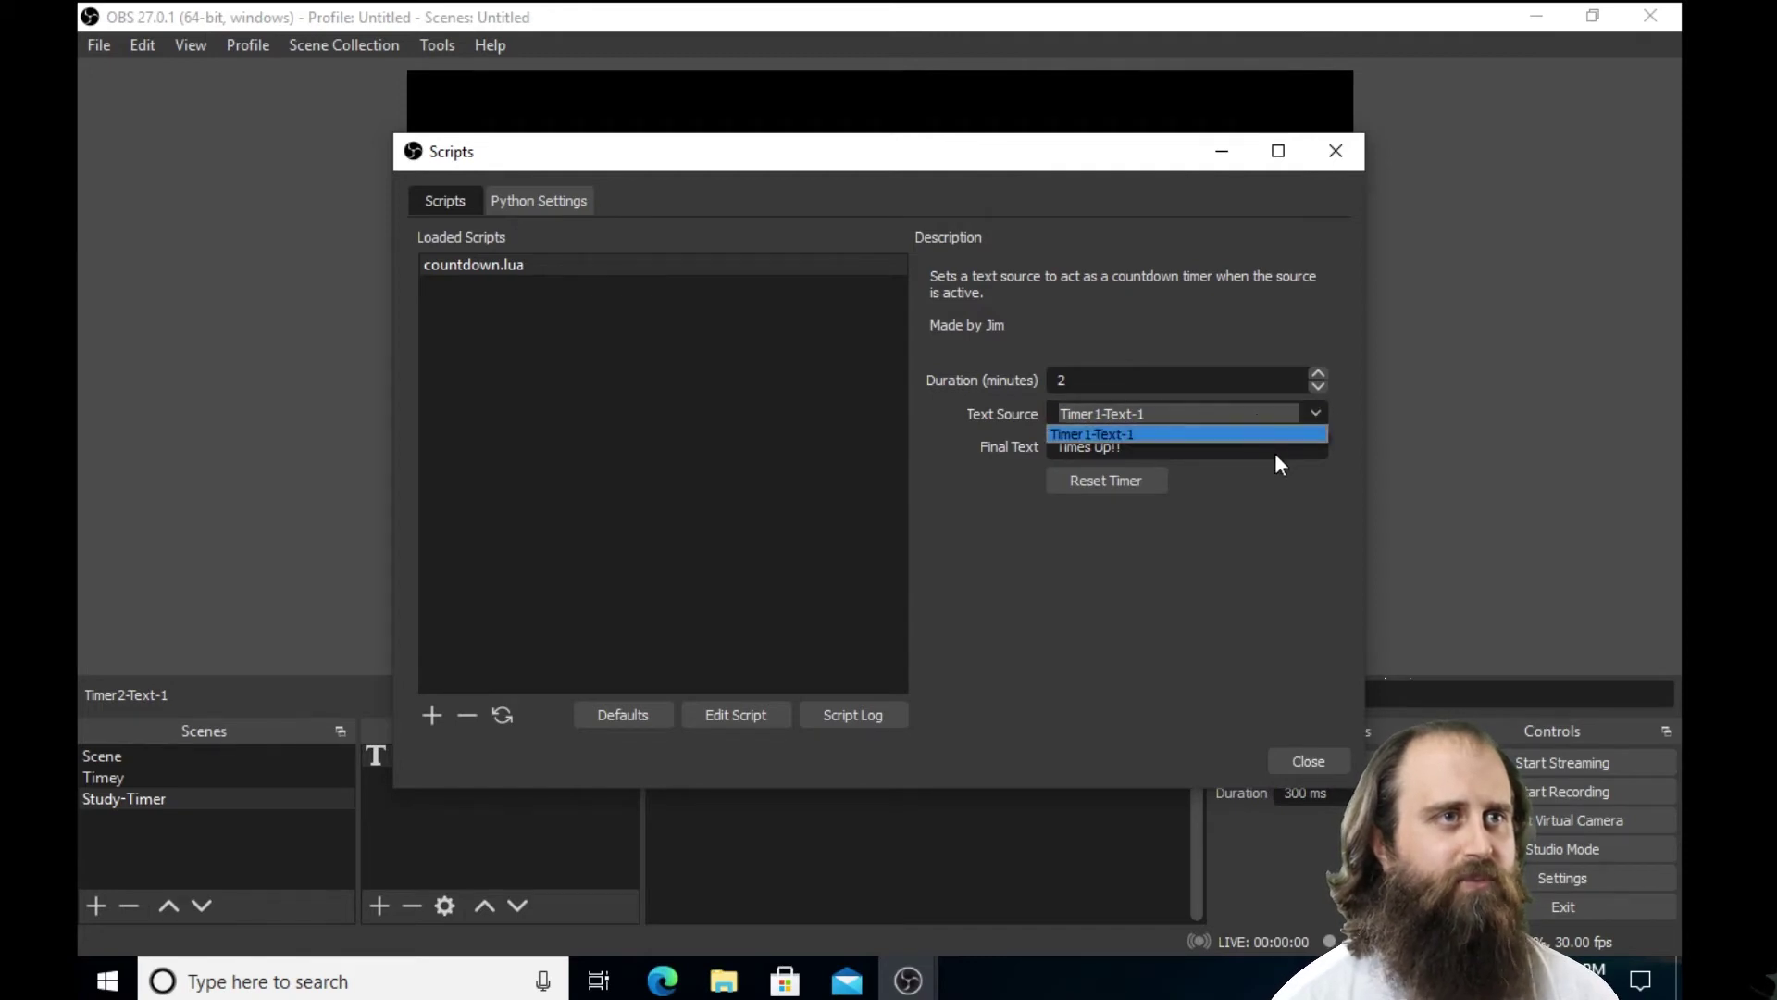
pyautogui.click(1208, 578)
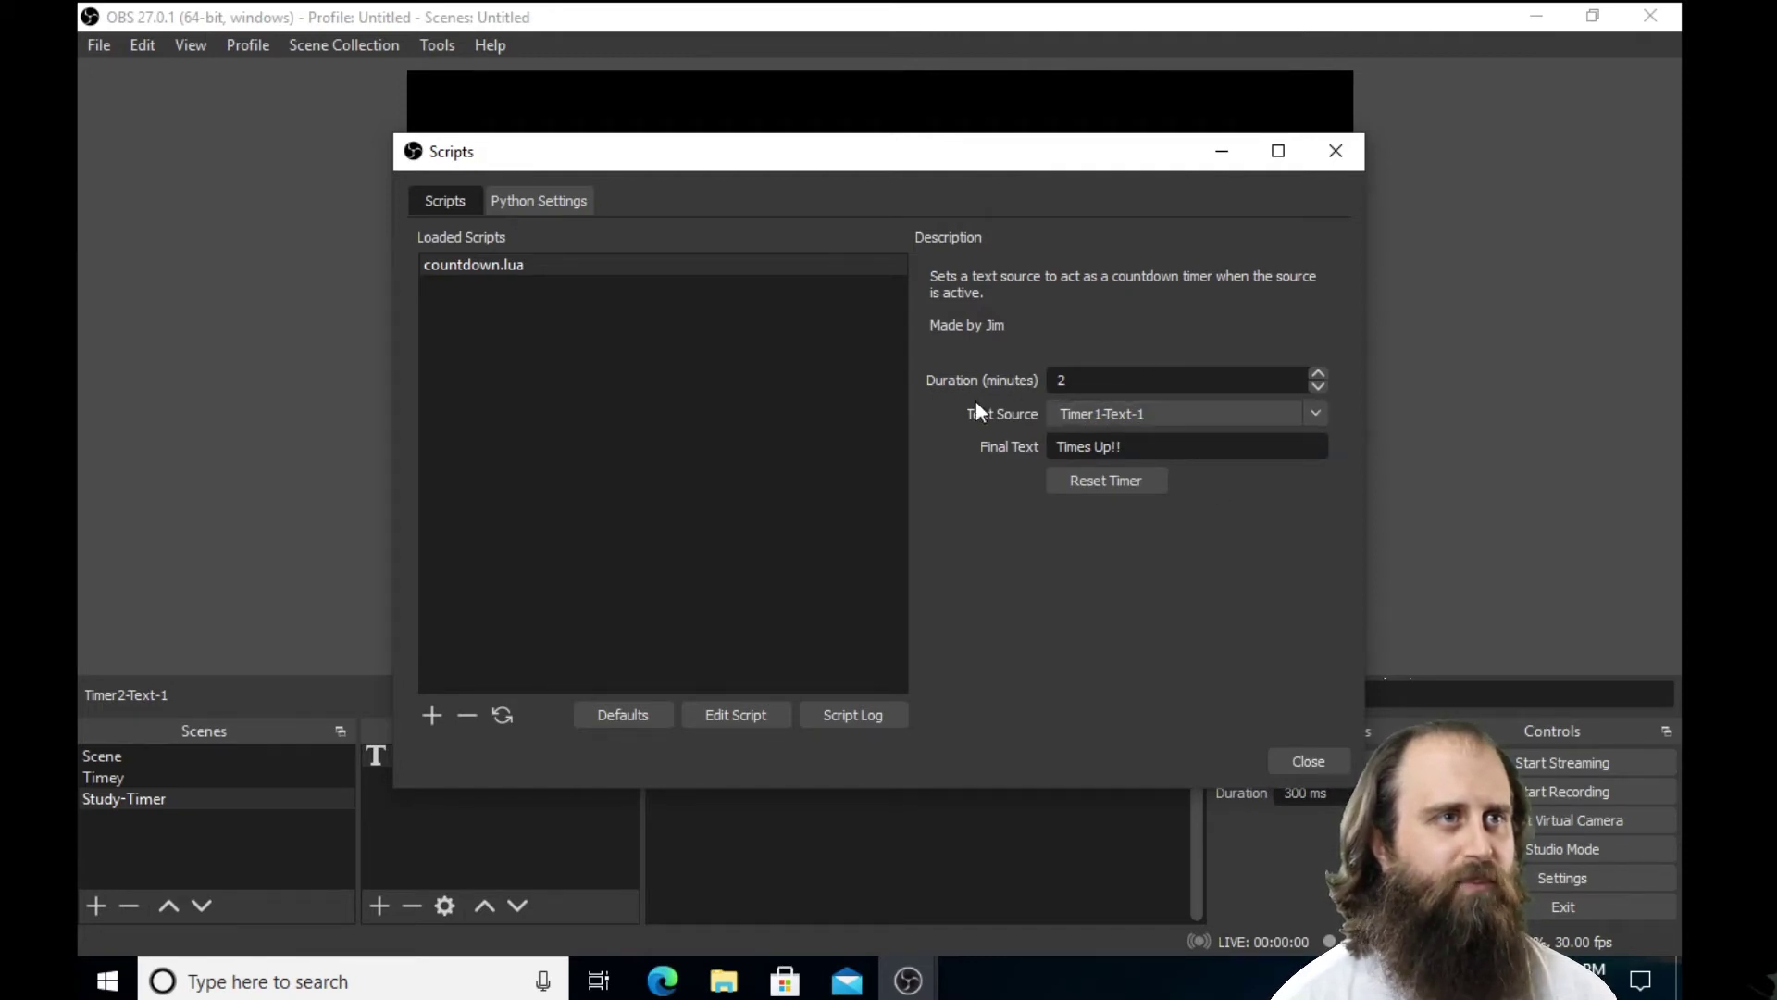
# - Add countdown.lua again, close Scripts, and switch to the GitHub scripts folder in Edge
pyautogui.click(431, 715)
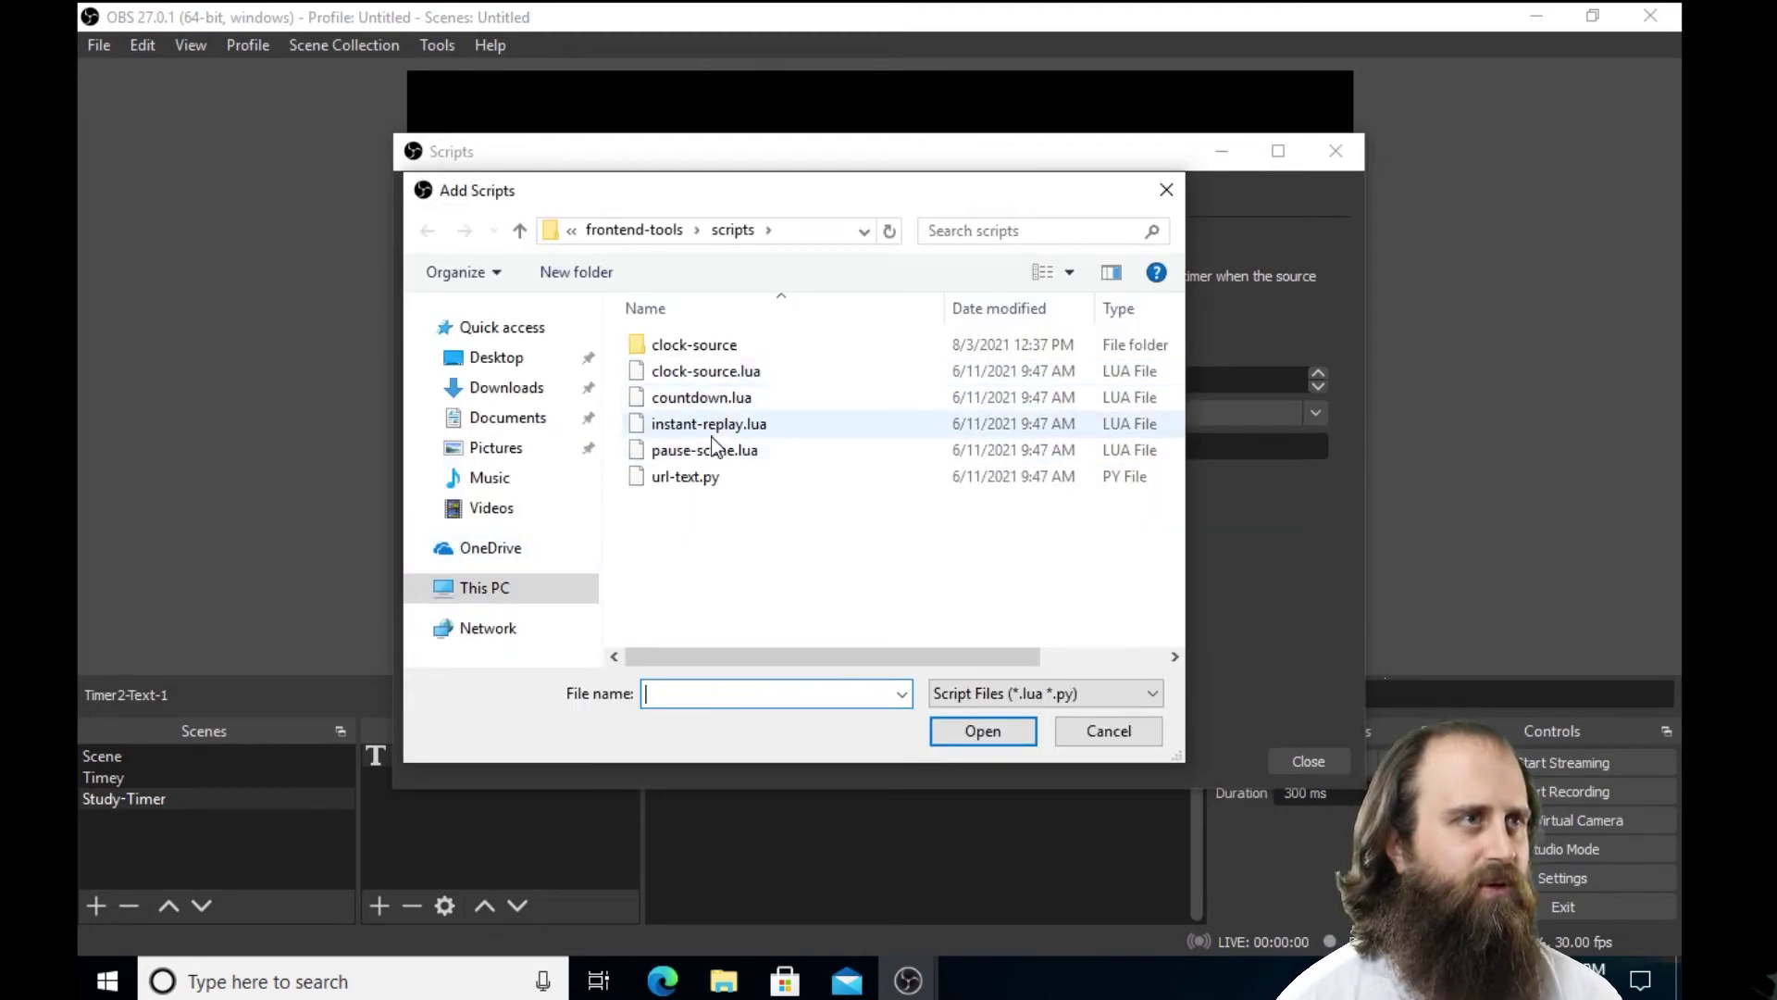
pyautogui.doubleClick(713, 404)
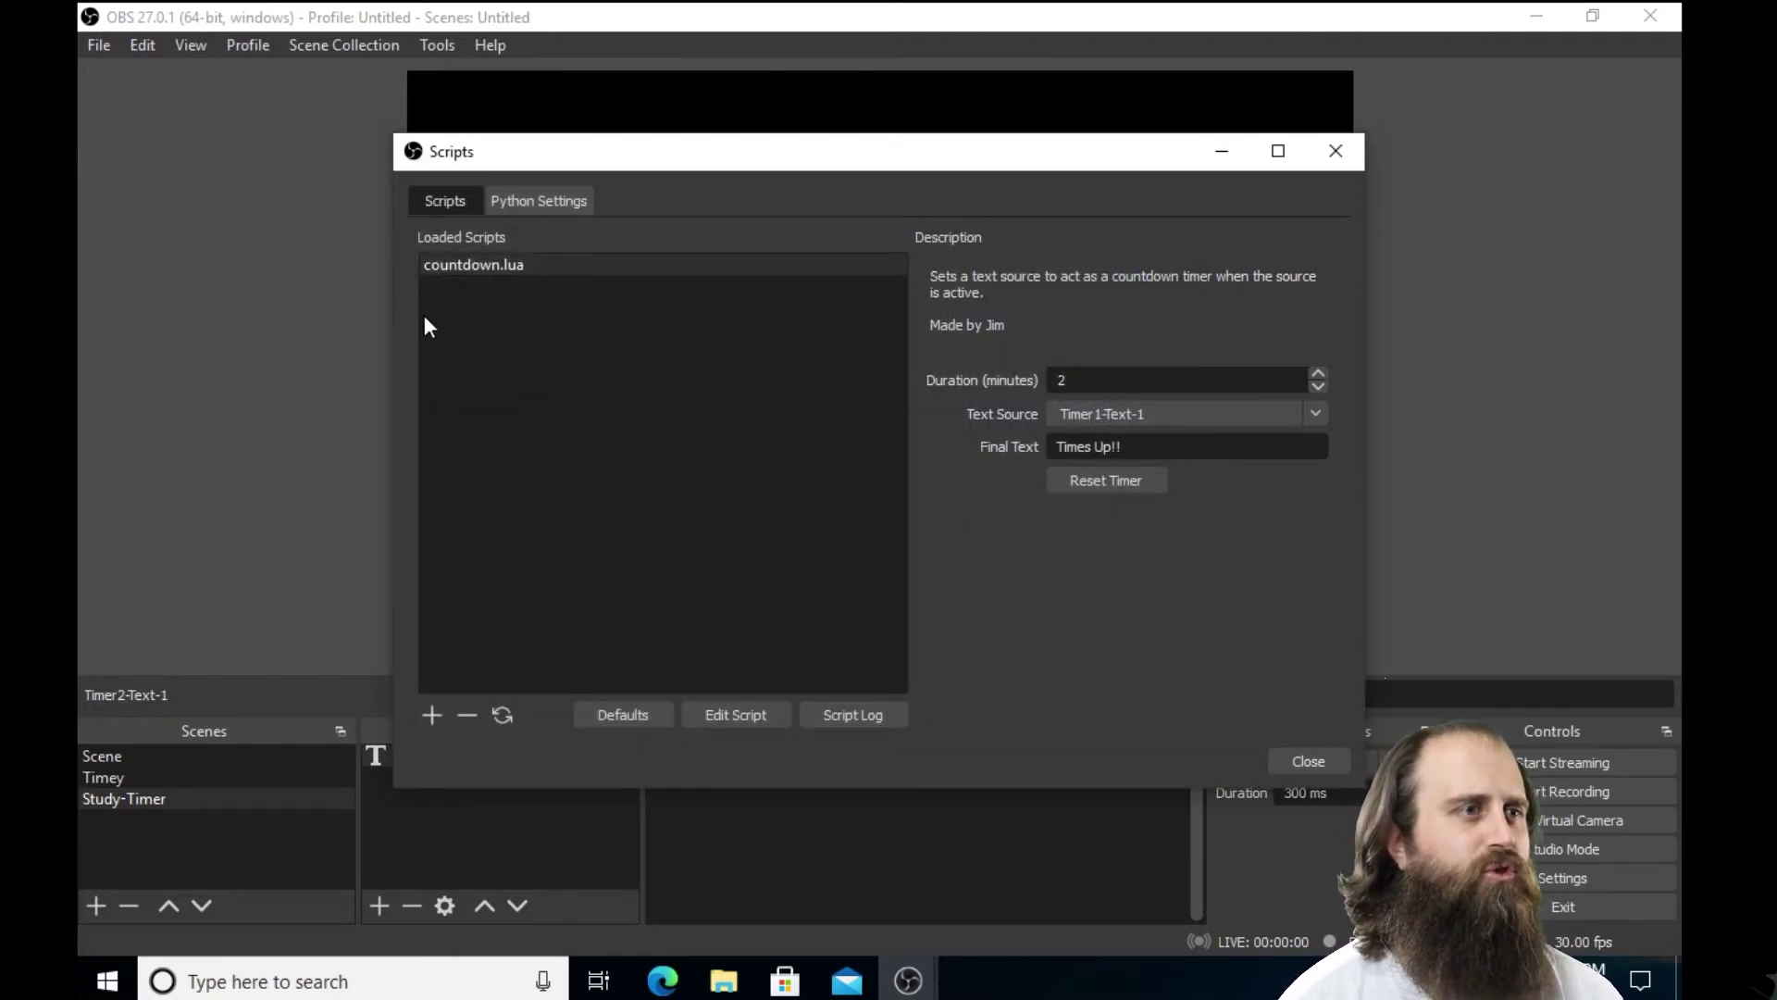
pyautogui.press('Escape')
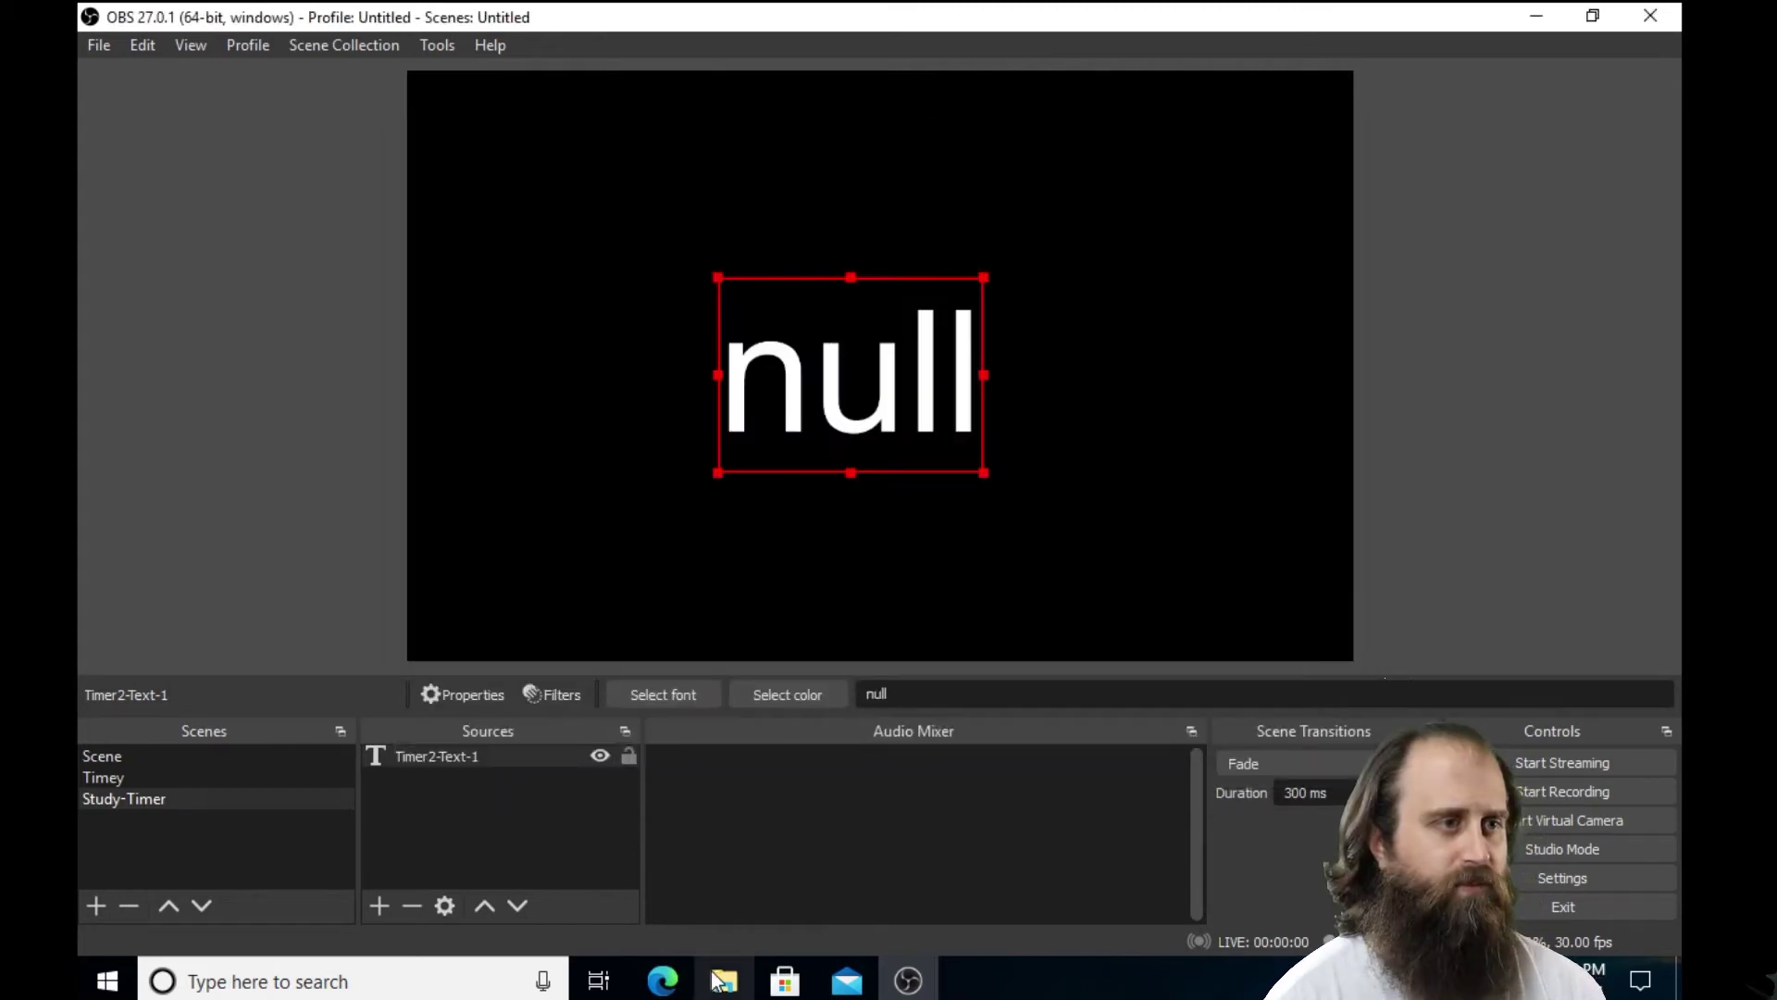
pyautogui.click(663, 981)
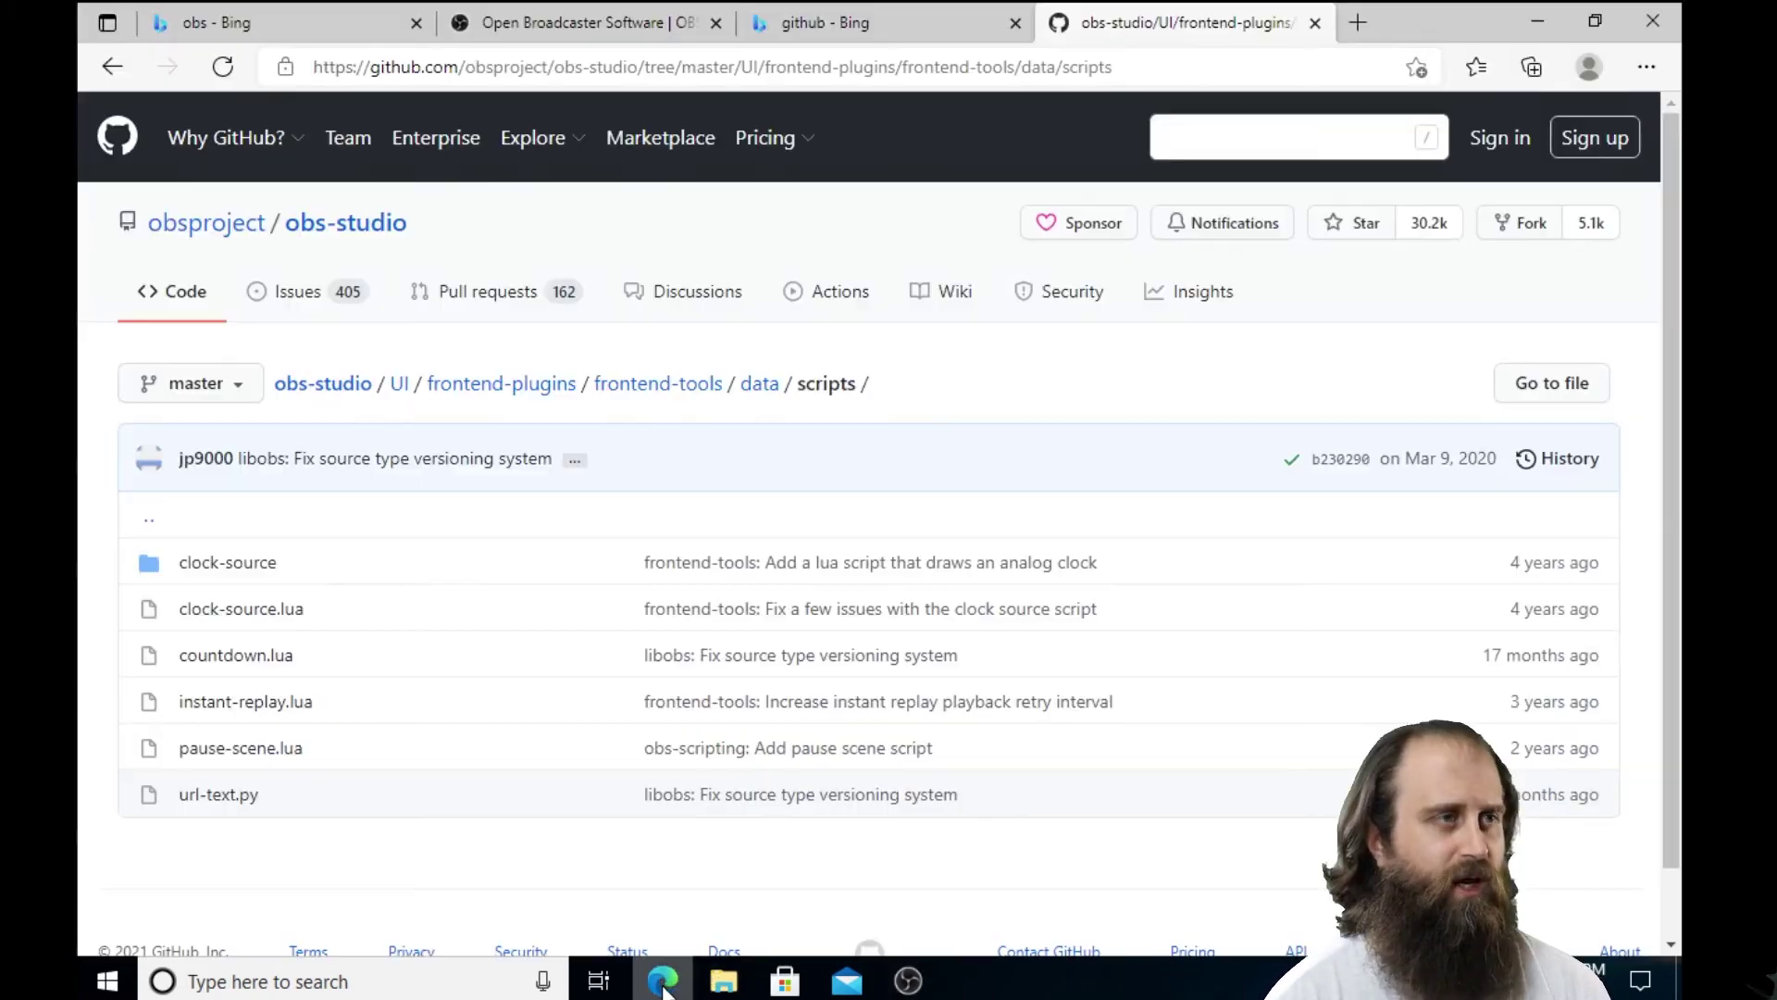
# - Open countdown.lua on GitHub and select all 180 lines of its code
pyautogui.click(268, 659)
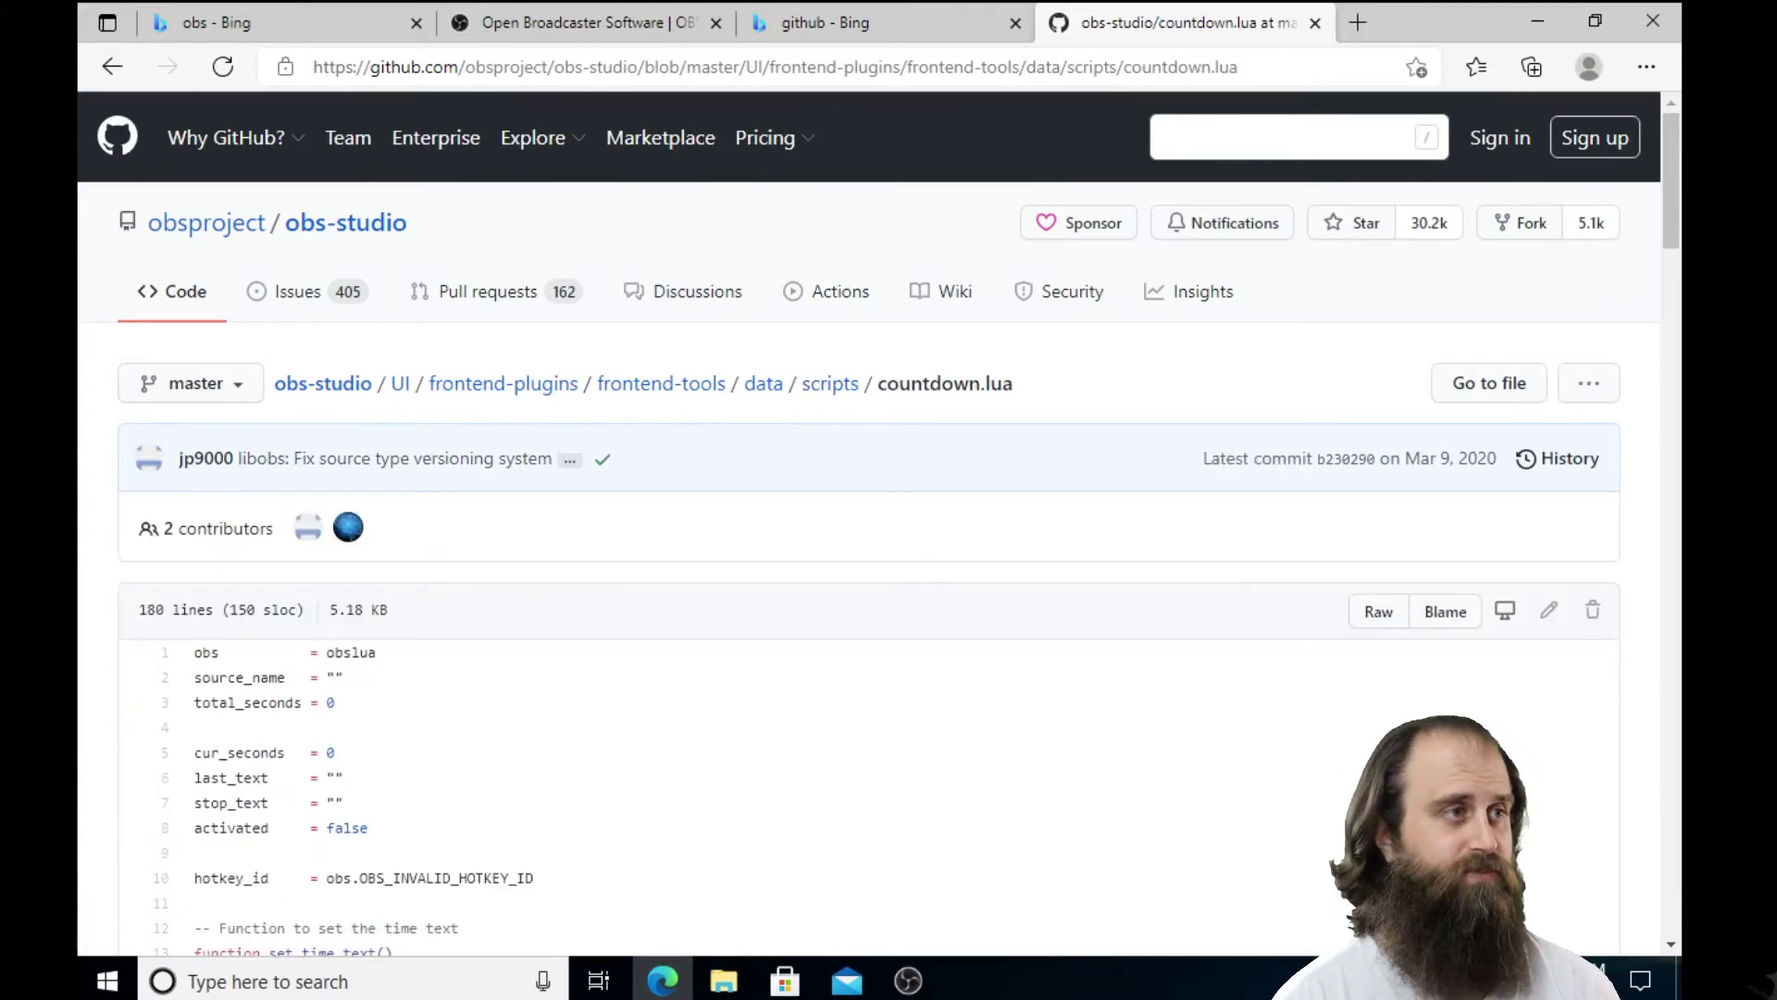
pyautogui.scroll(-3, 587, 666)
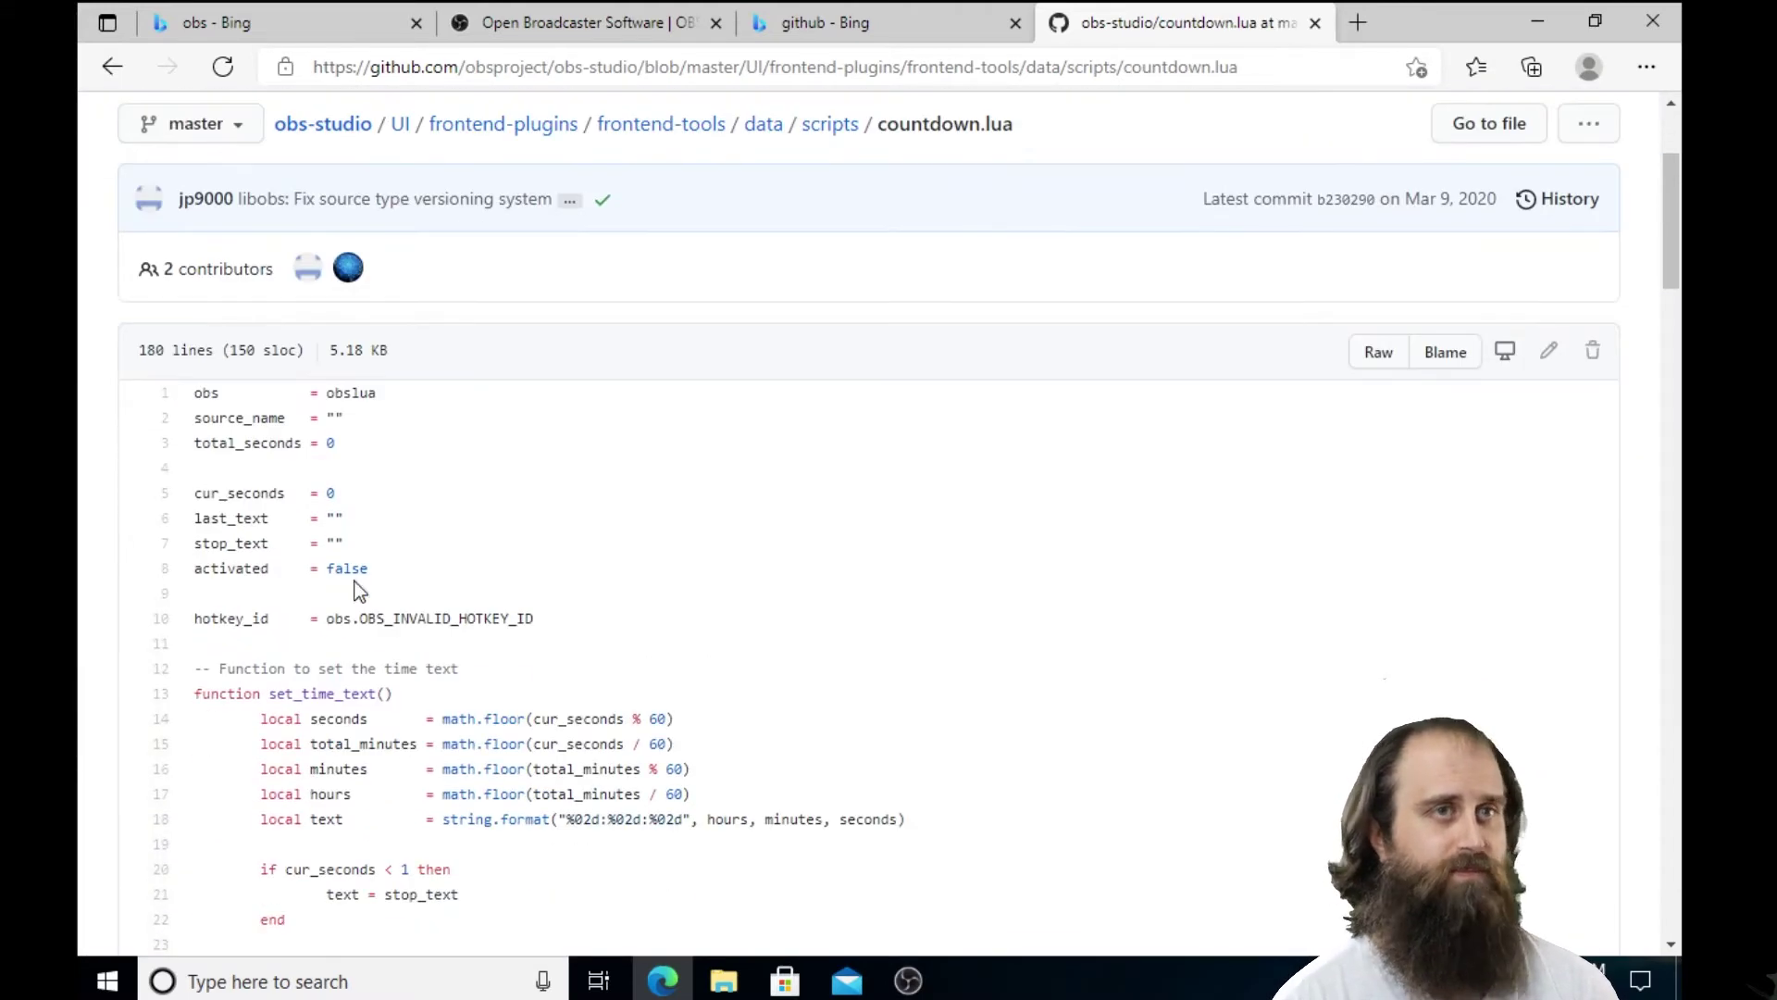
pyautogui.moveTo(194, 392); pyautogui.dragTo(757, 746)
pyautogui.hotkey('ctrl', 'c')
pyautogui.click(107, 979)
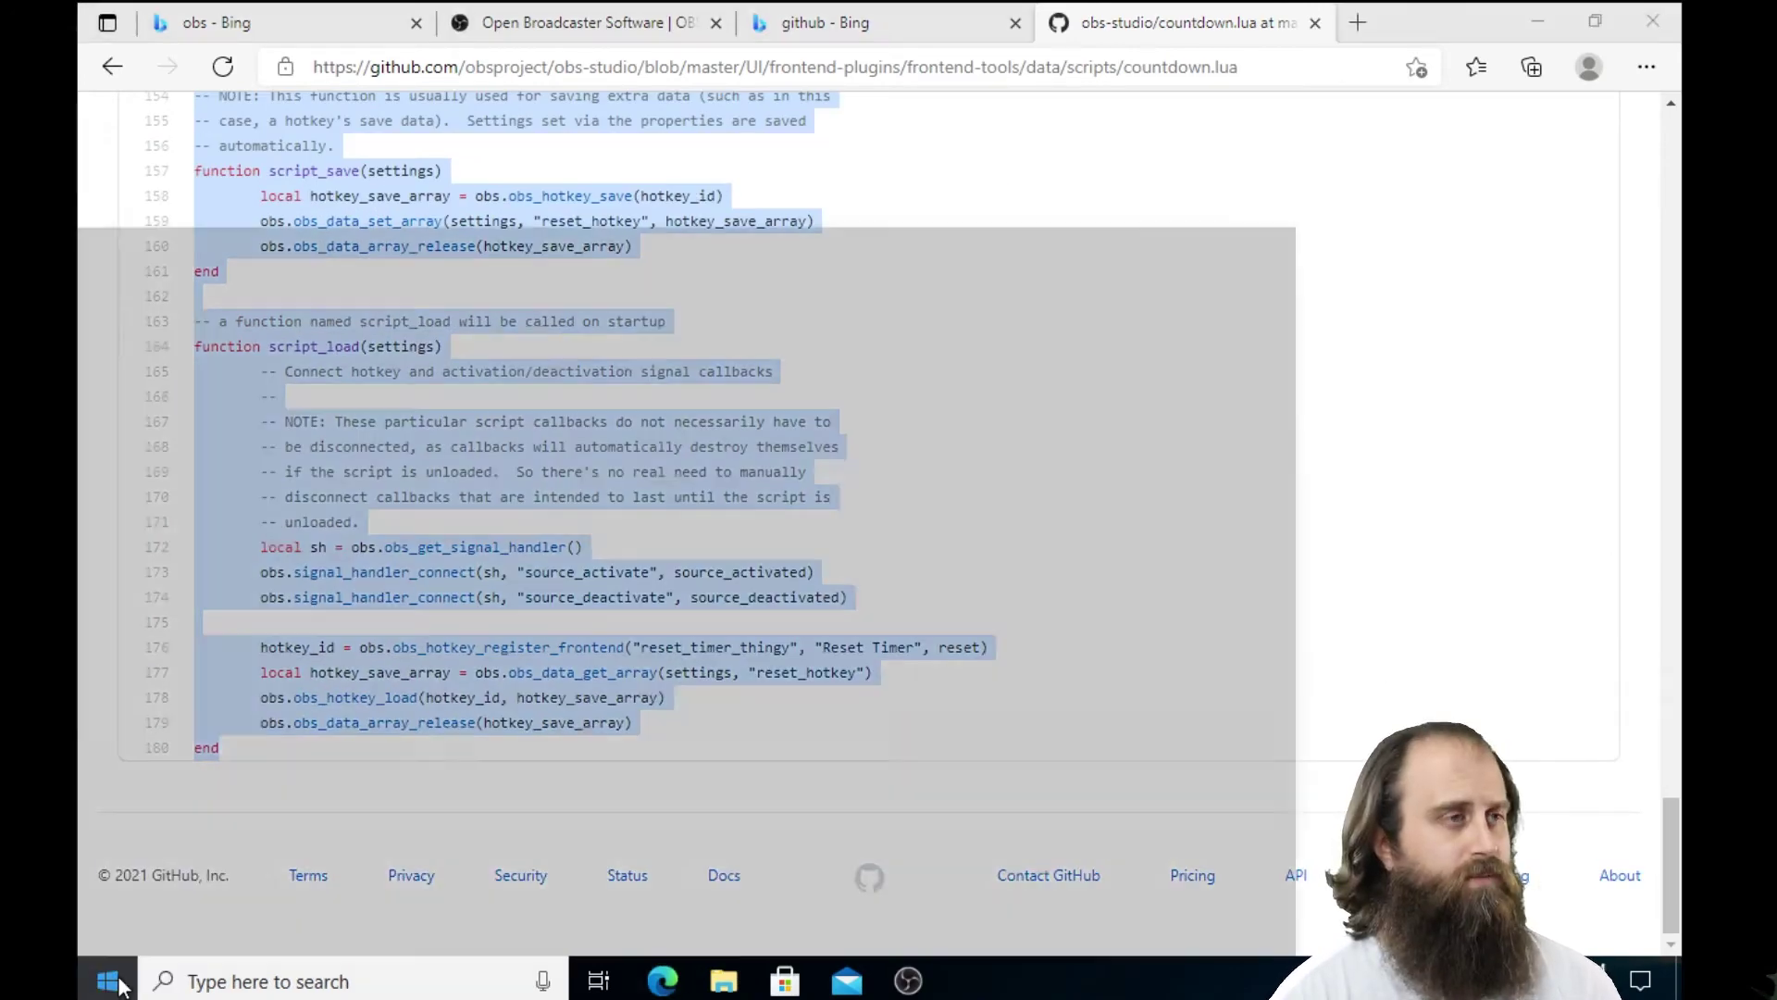
# - Launch Notepad from Start and paste the copied countdown code into it
pyautogui.write('no')
pyautogui.press('Return')
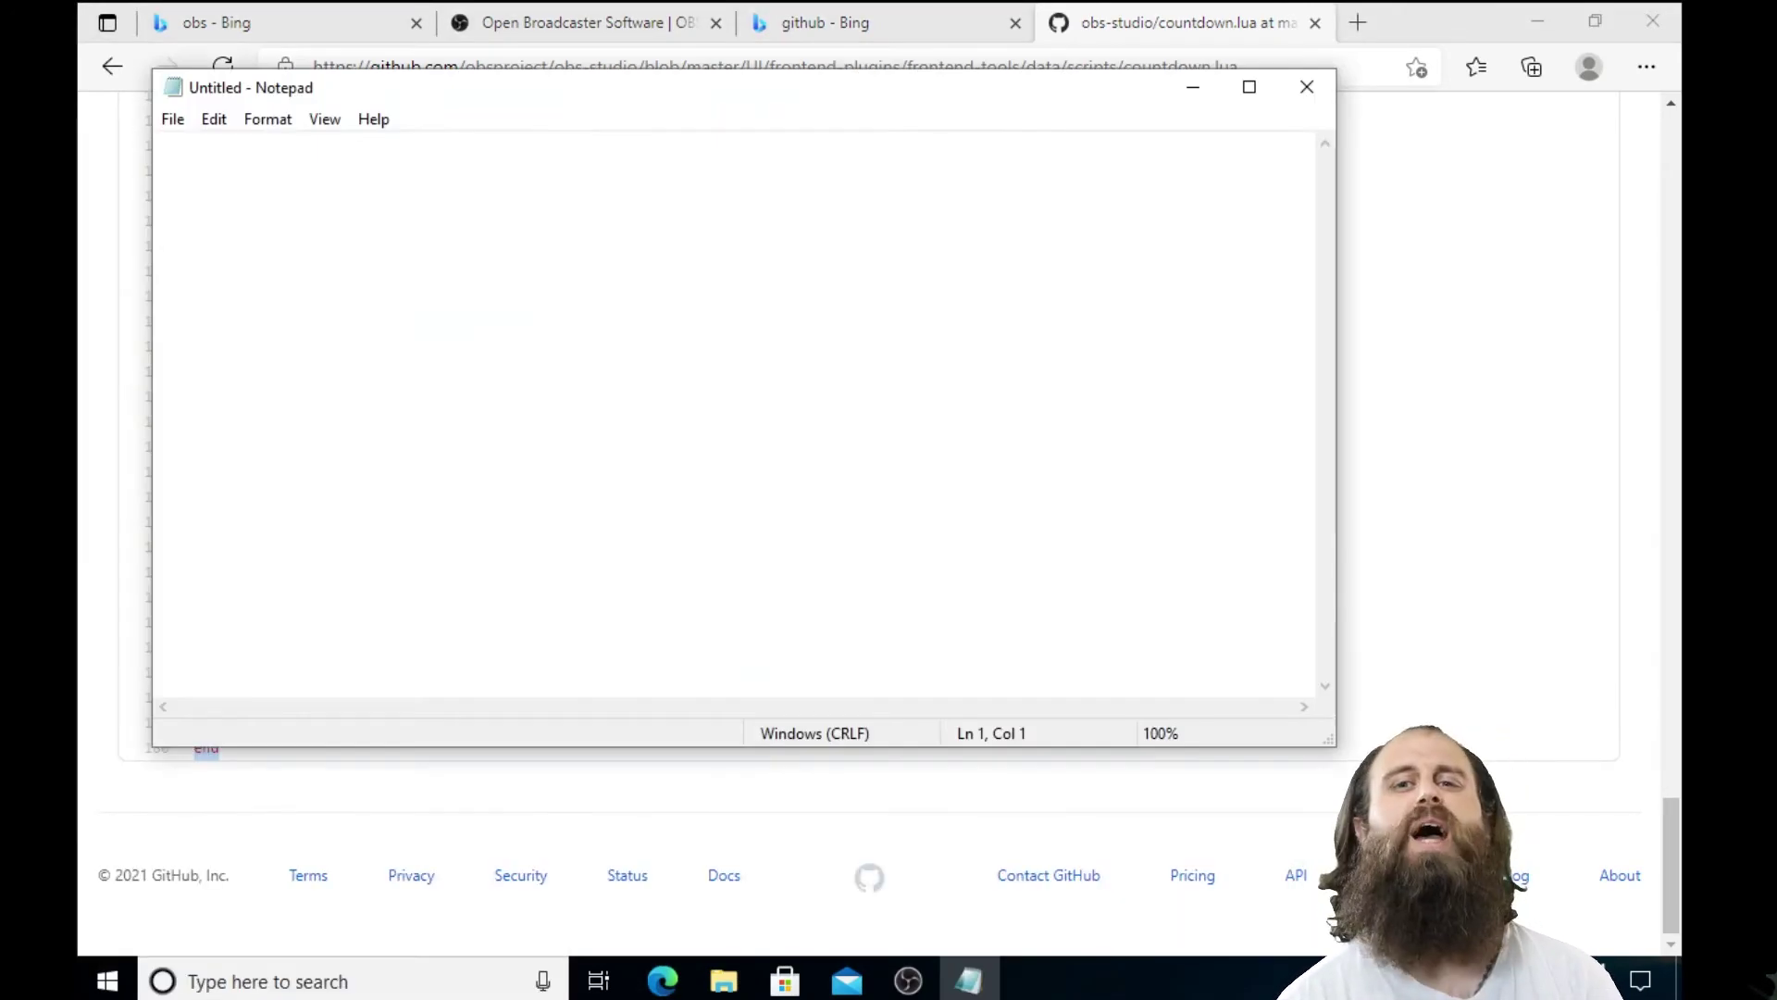
pyautogui.hotkey('ctrl', 'v')
pyautogui.scroll(20, 1303, 390)
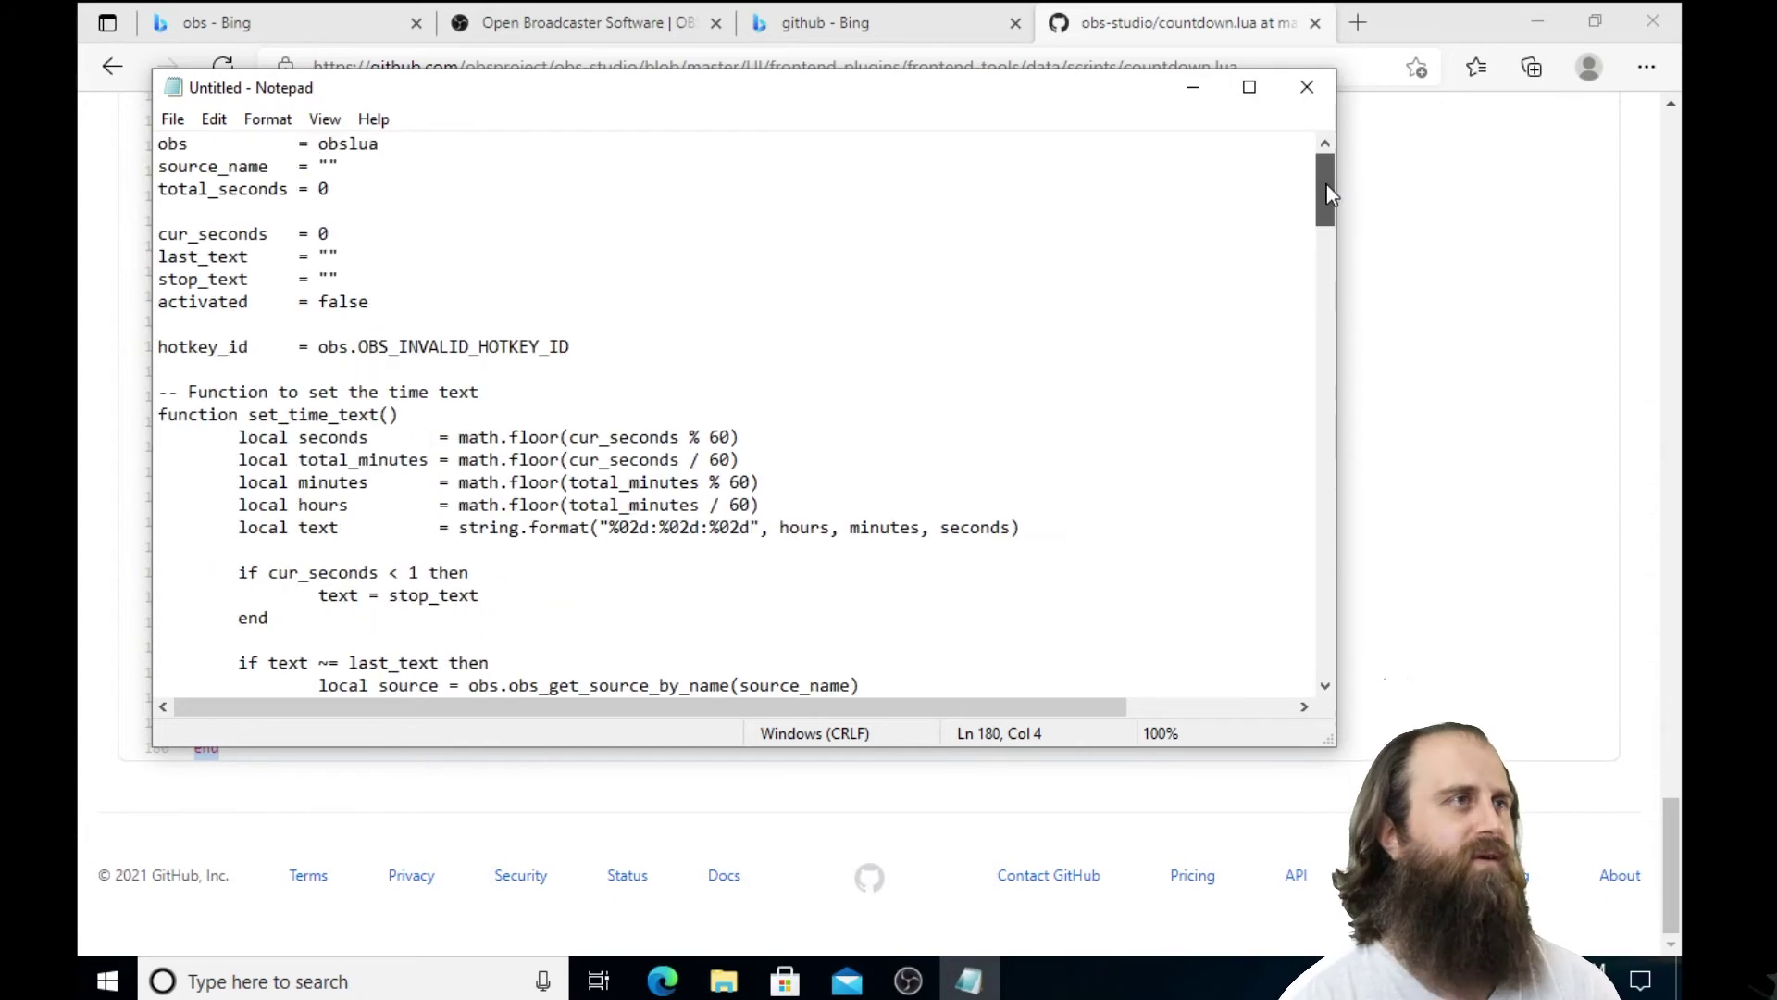
pyautogui.scroll(20, 1303, 390)
# - Save the file to Downloads as joeCountdown.lua
pyautogui.click(173, 118)
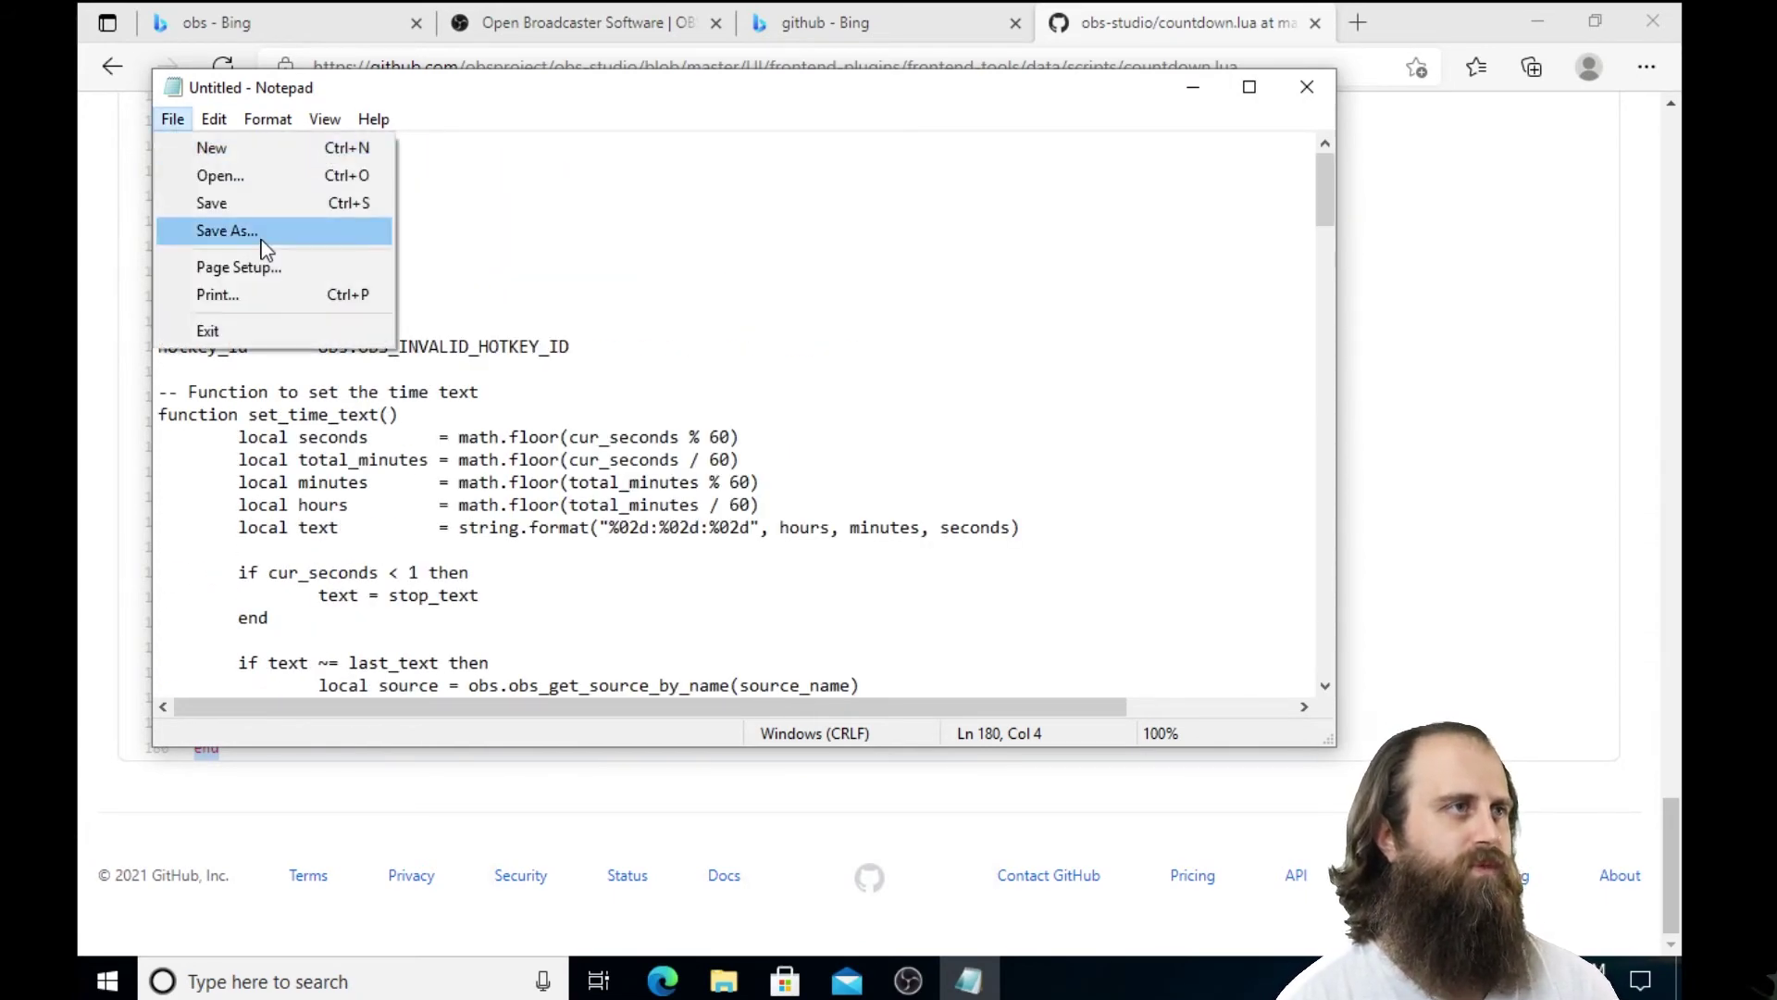
pyautogui.click(262, 239)
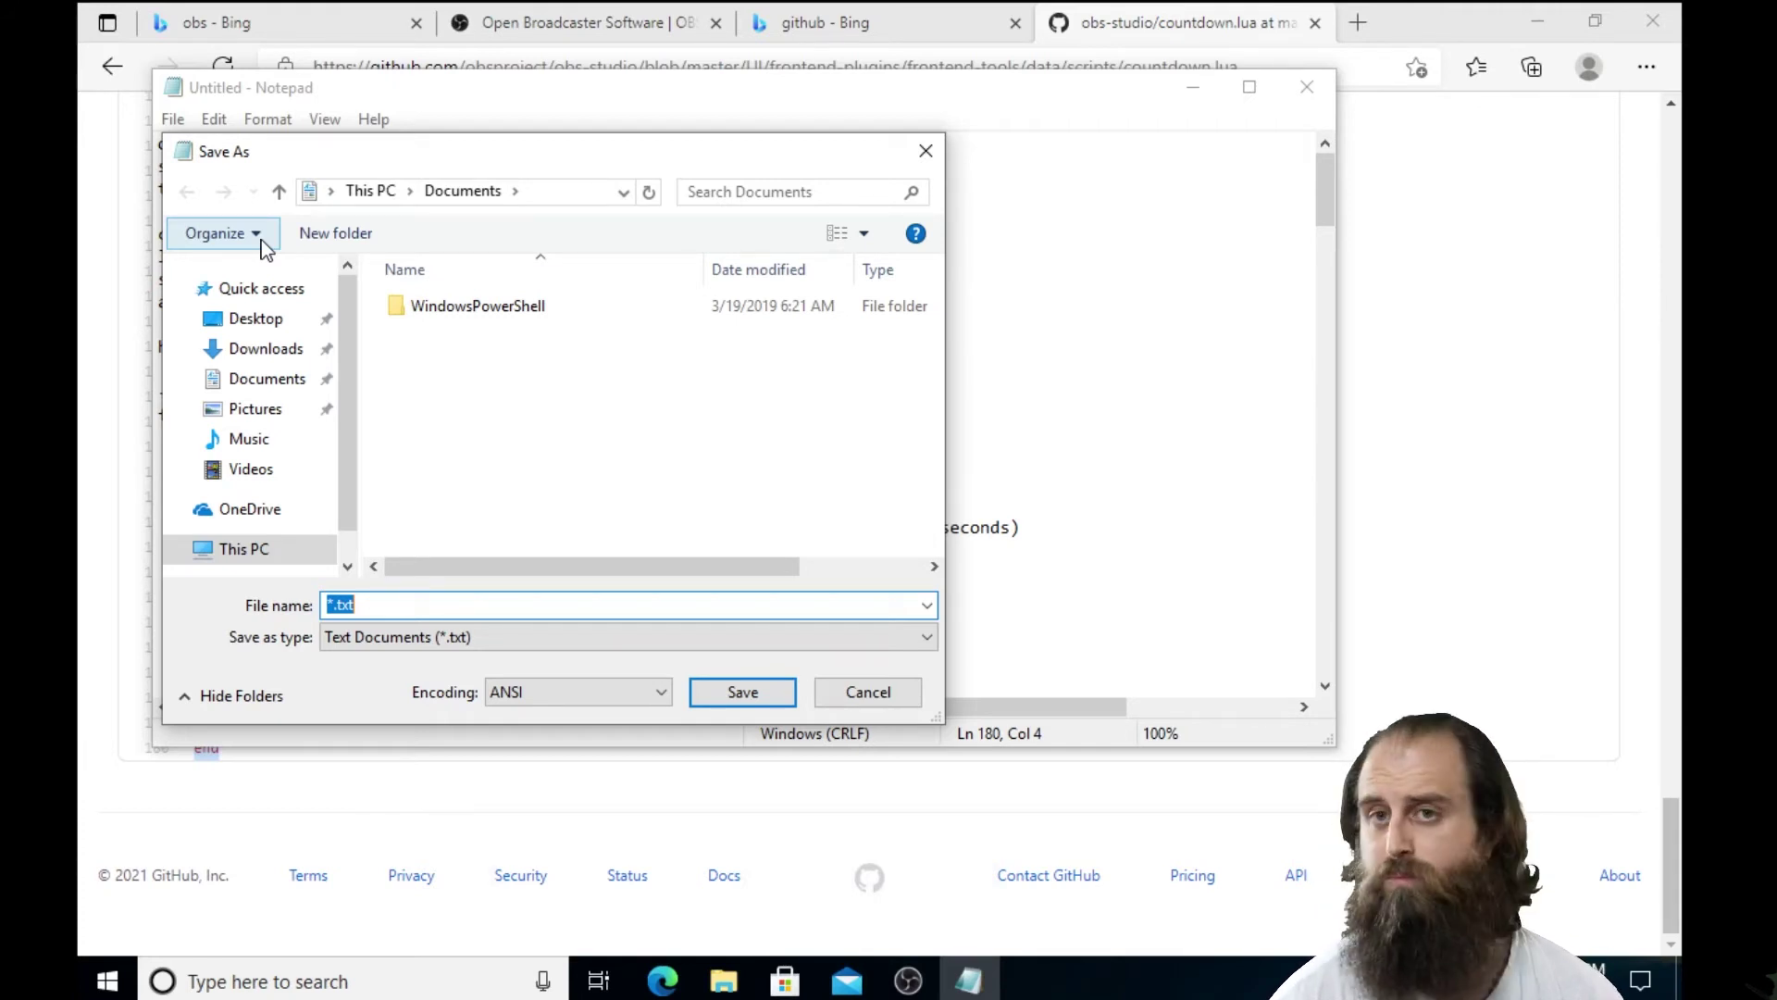
pyautogui.click(266, 350)
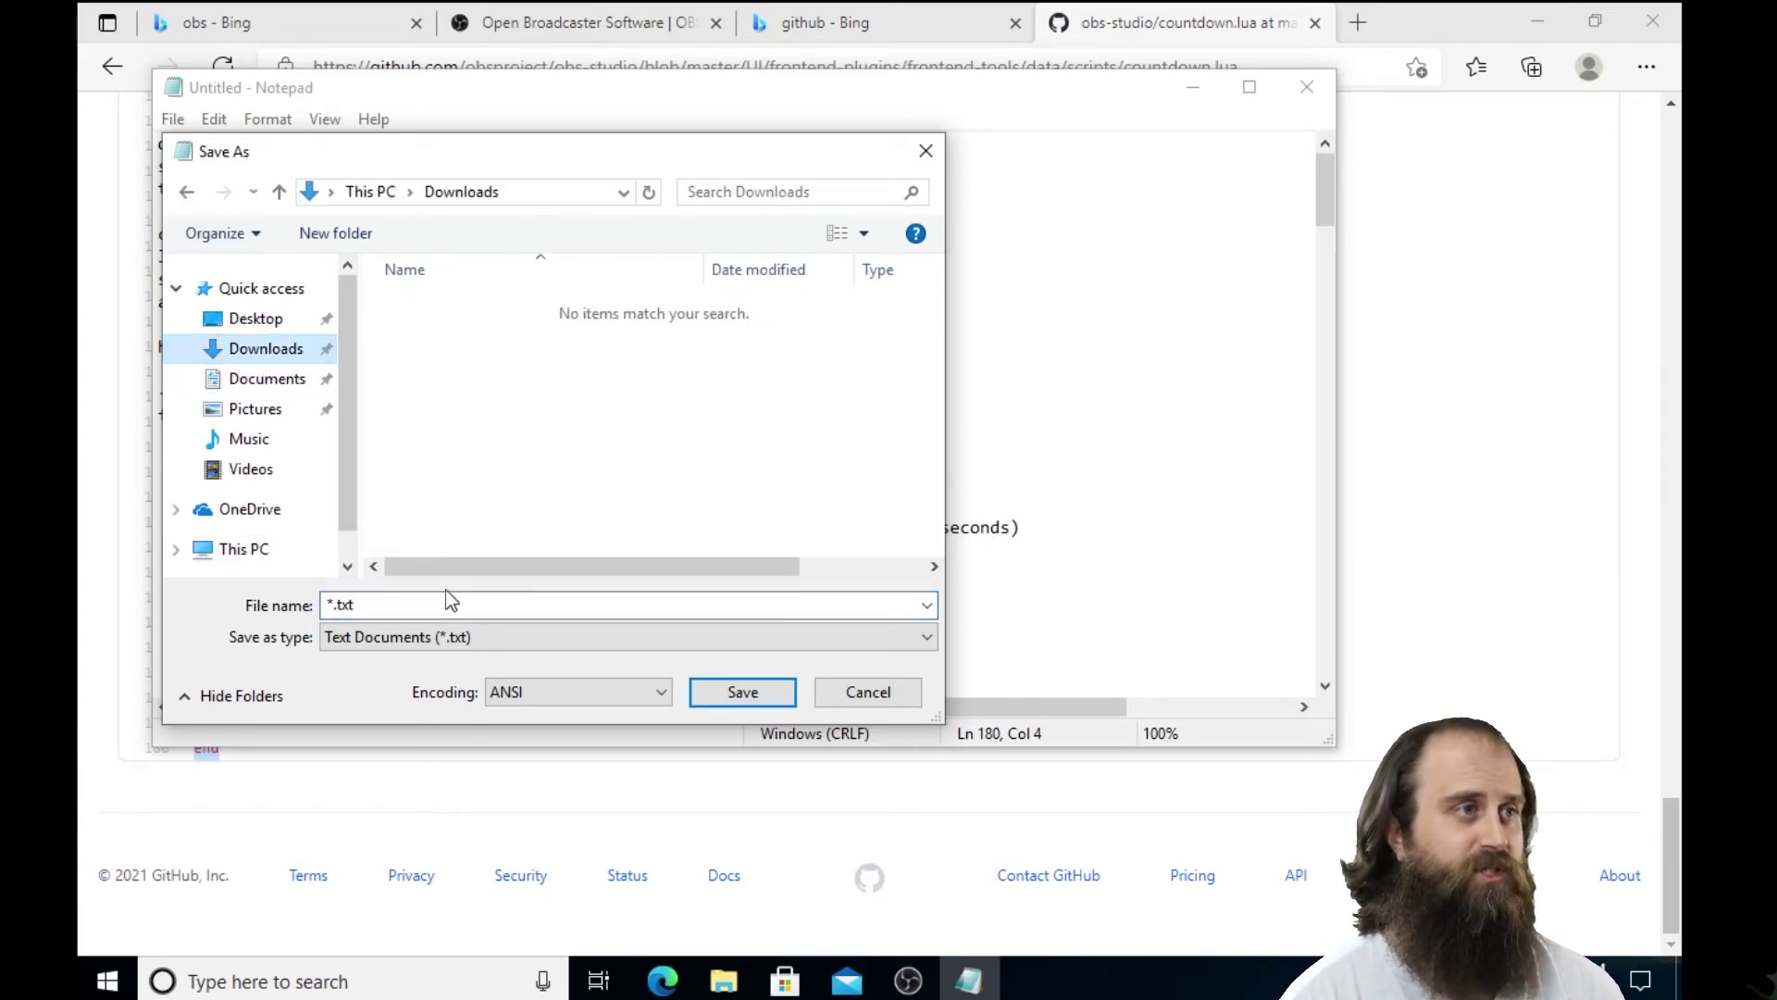
pyautogui.click(326, 611)
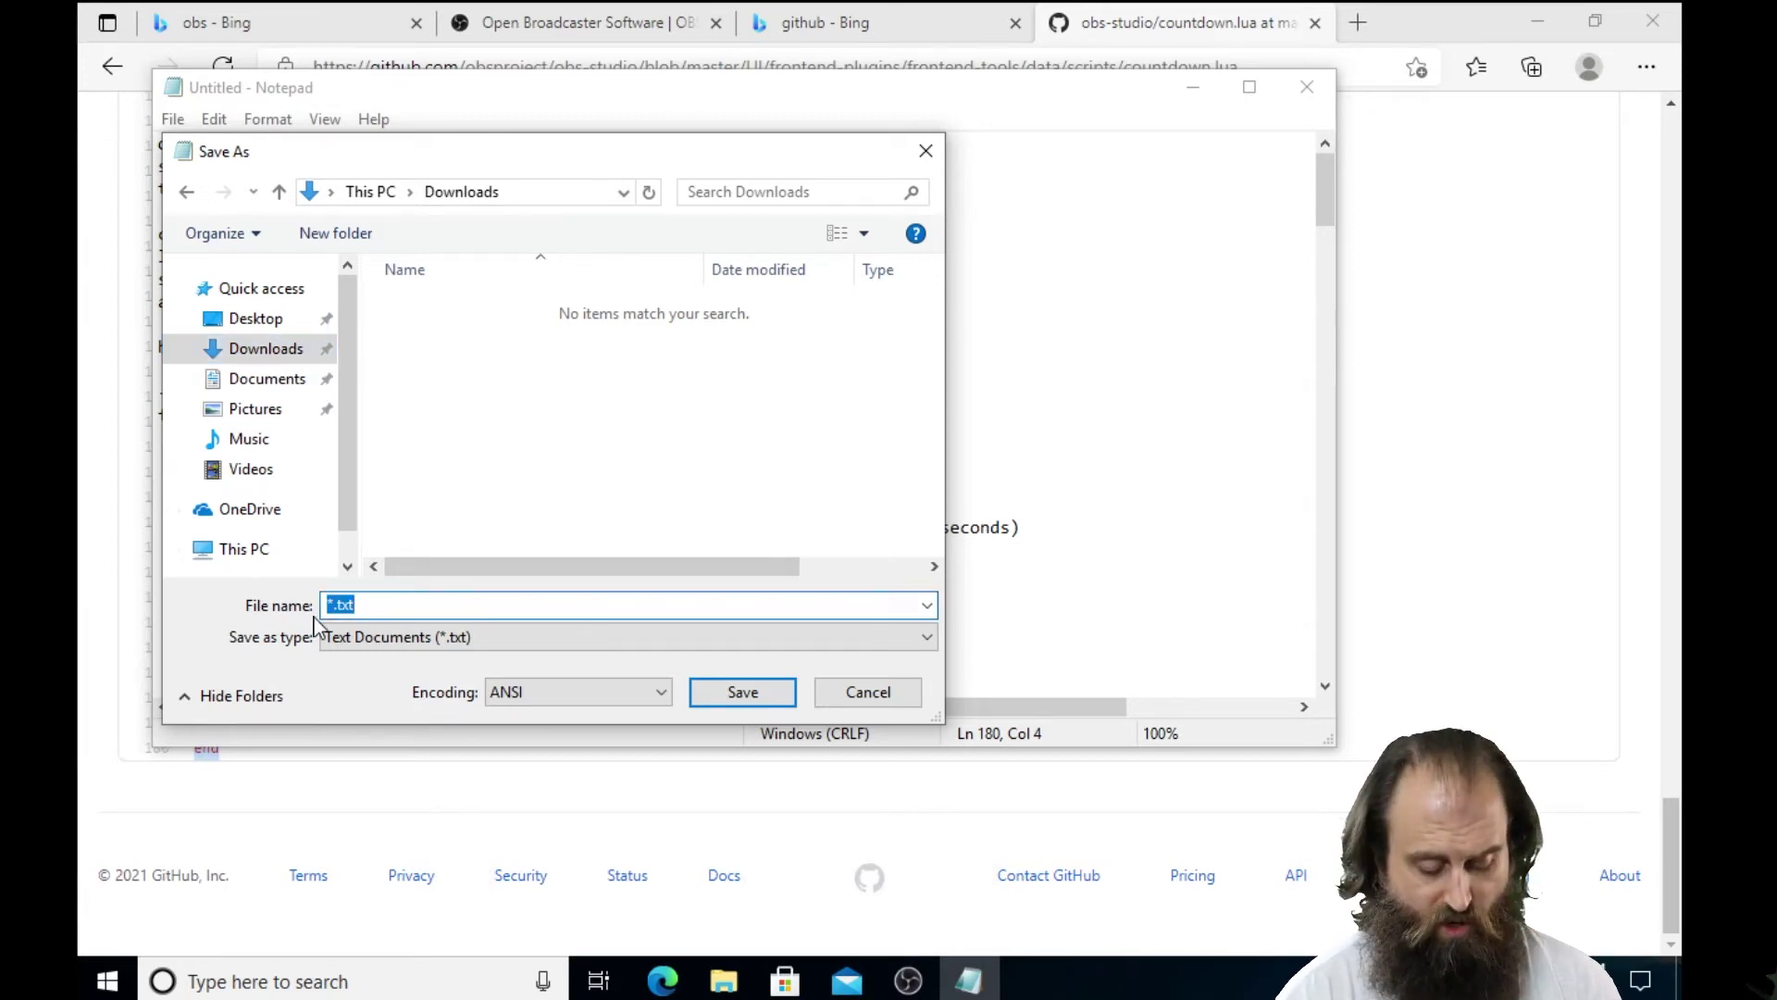
pyautogui.write('jo')
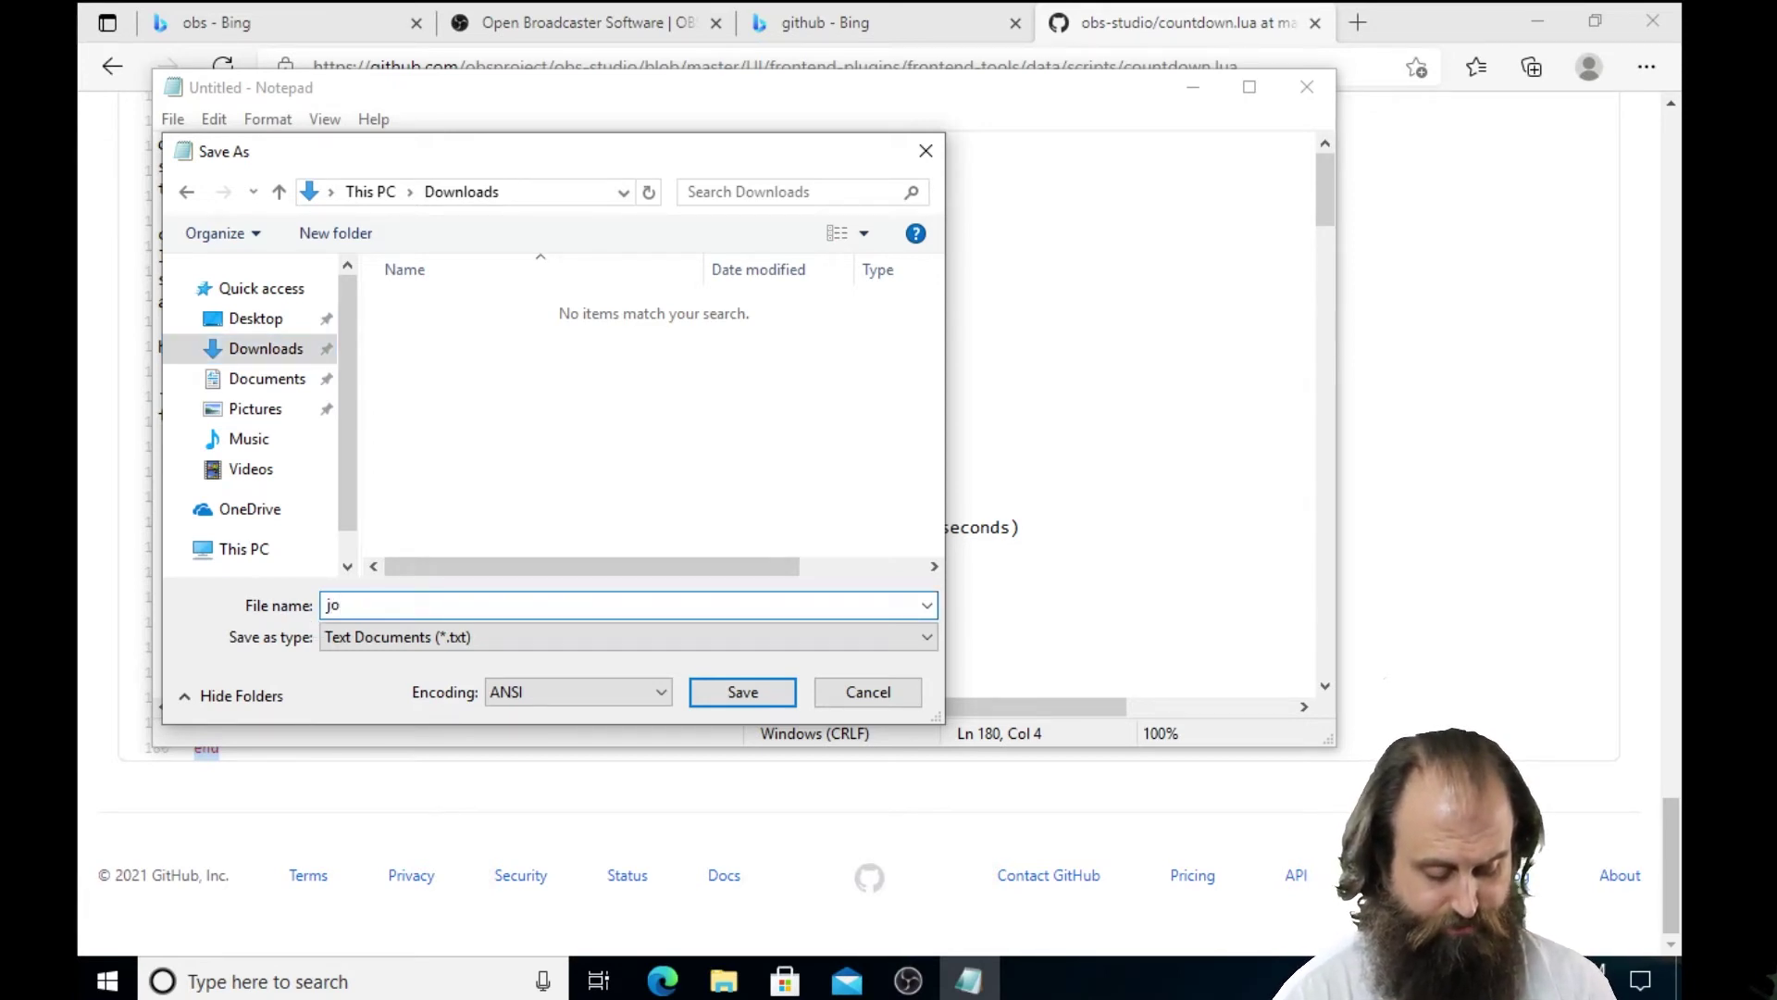
pyautogui.write('eCountdown.lua')
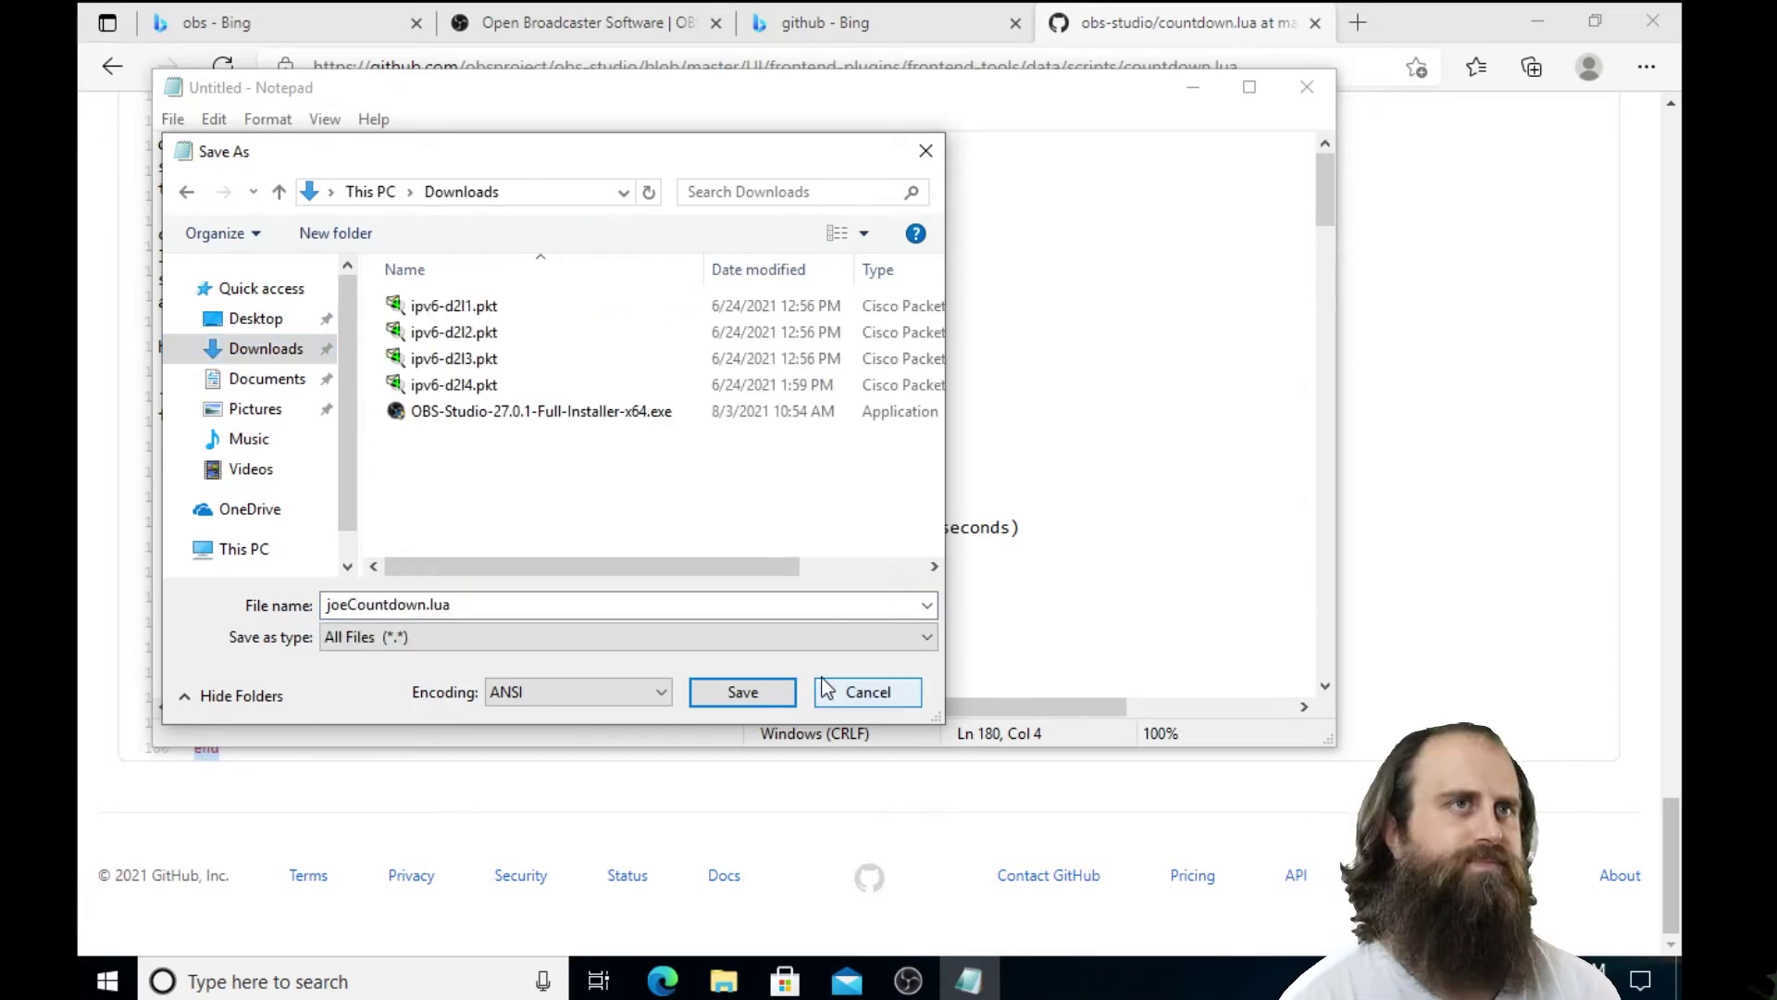
pyautogui.click(745, 693)
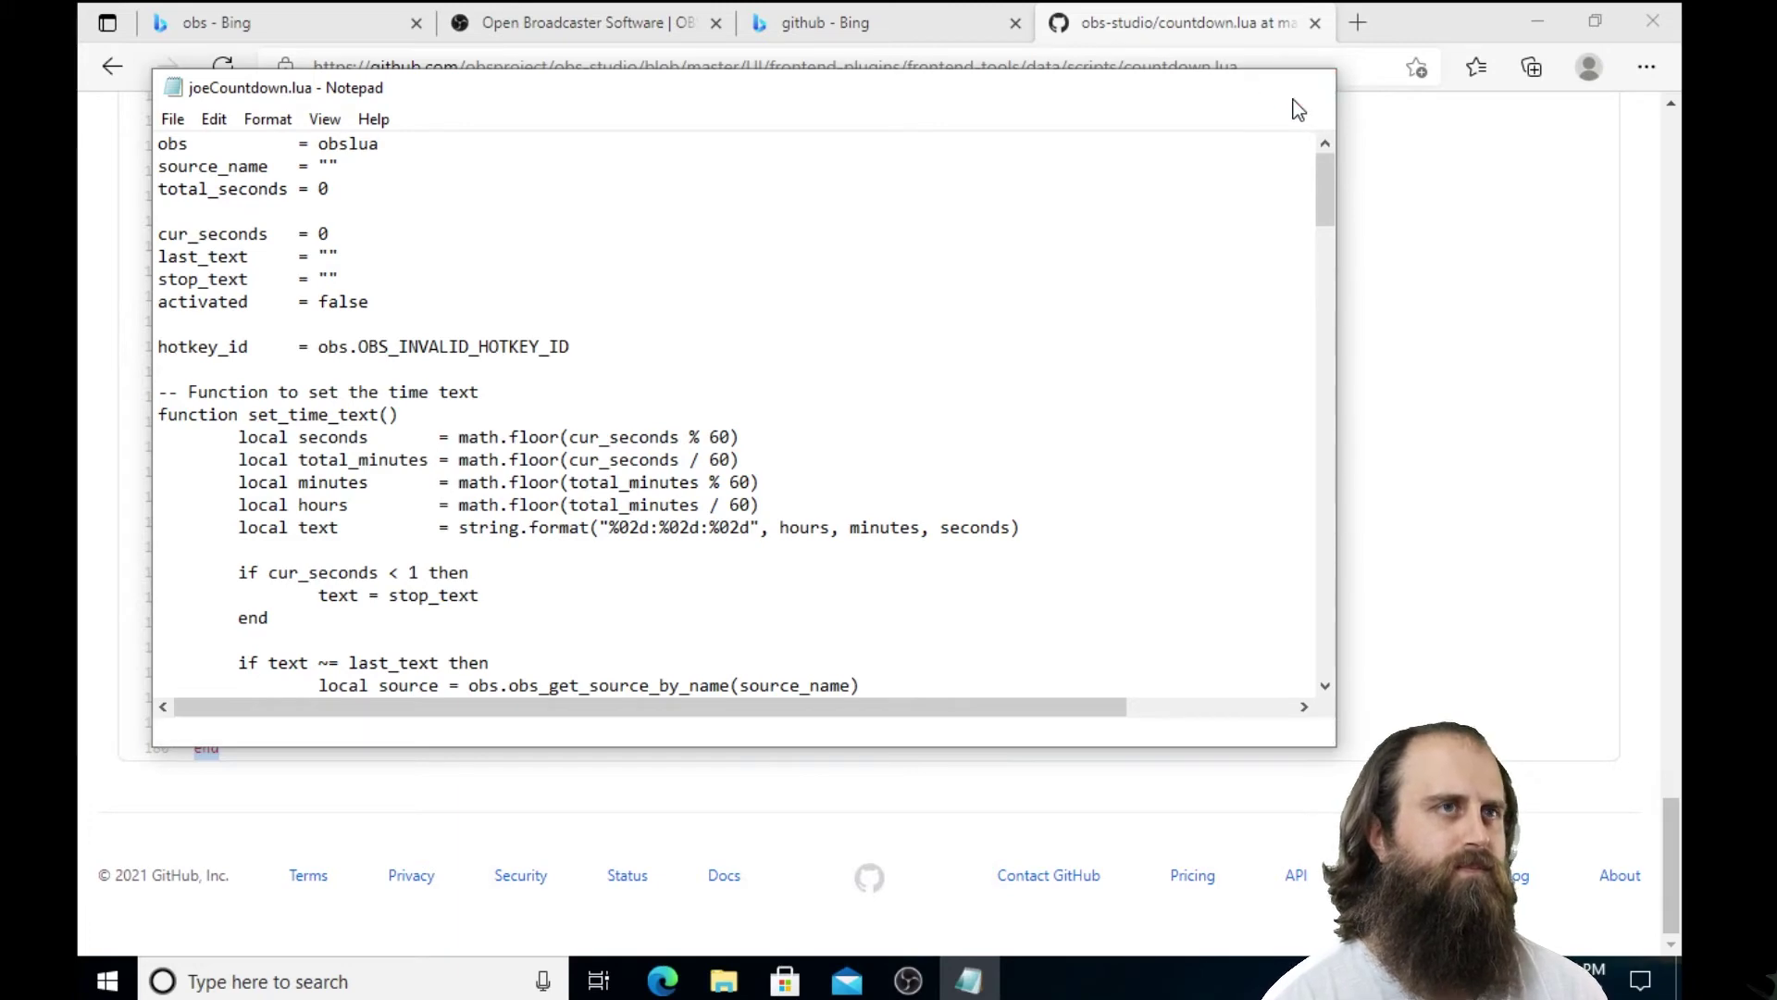
# - Close Notepad, check joeCountdown.lua in Downloads, and return to OBS Studio
pyautogui.click(1306, 87)
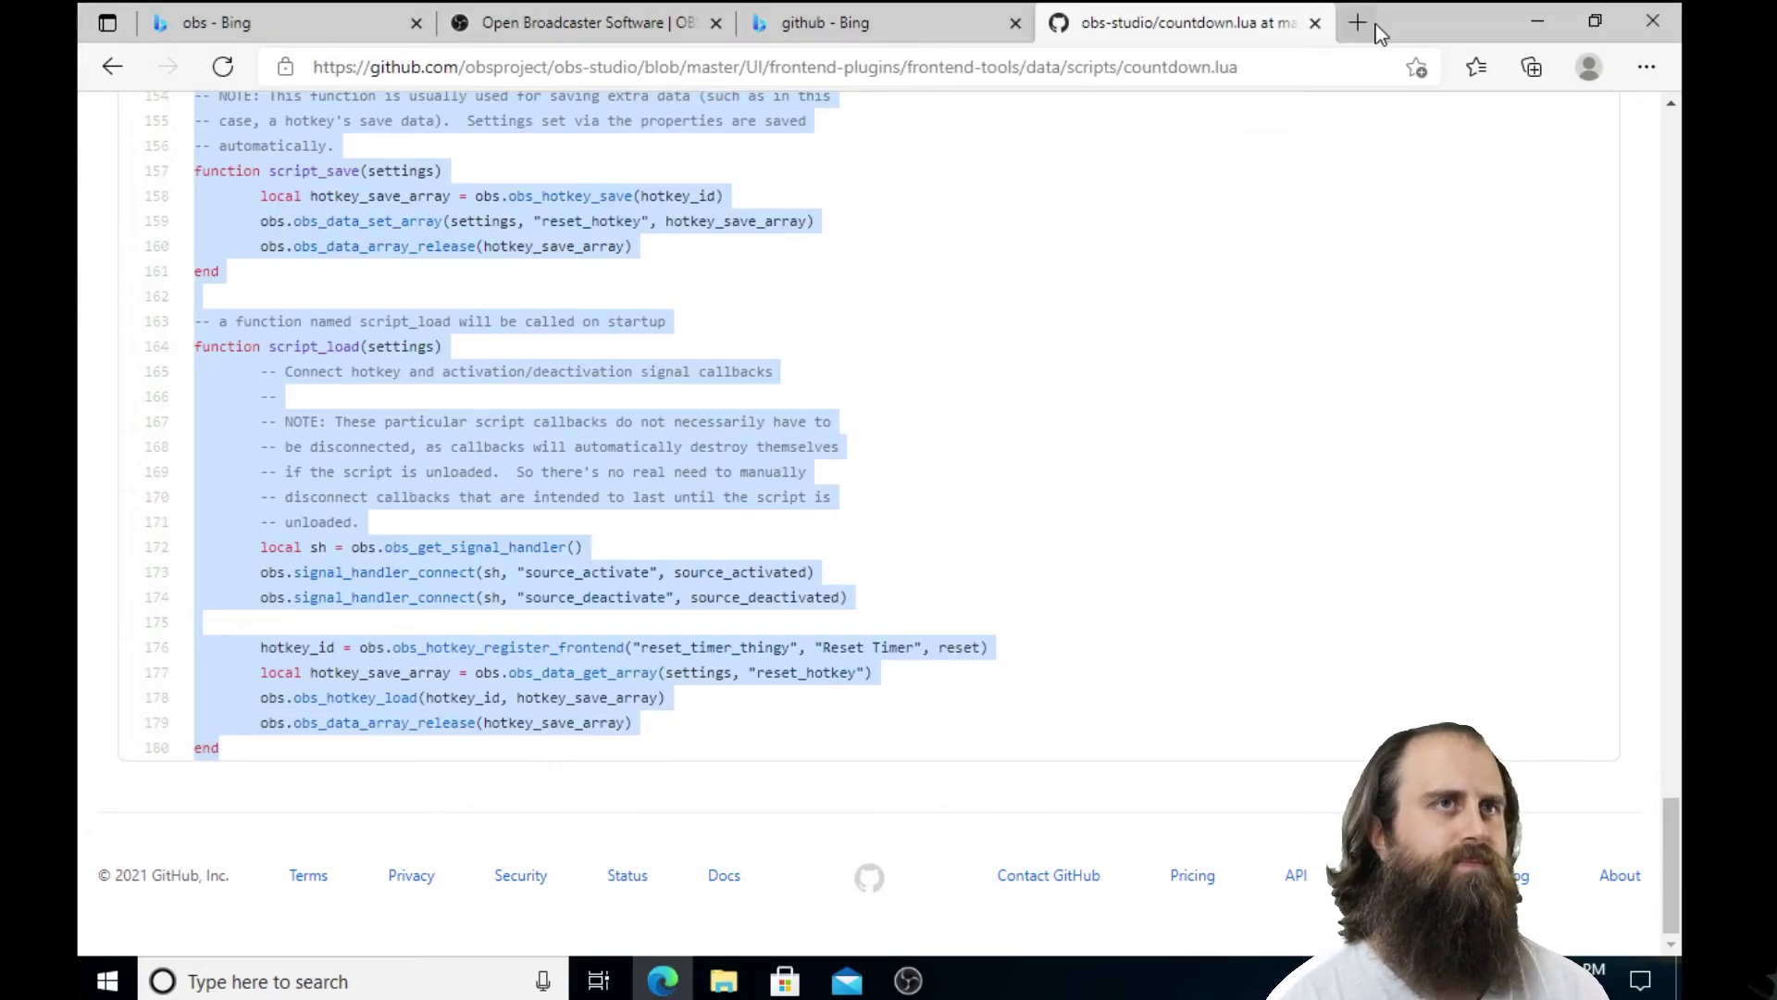
pyautogui.click(724, 980)
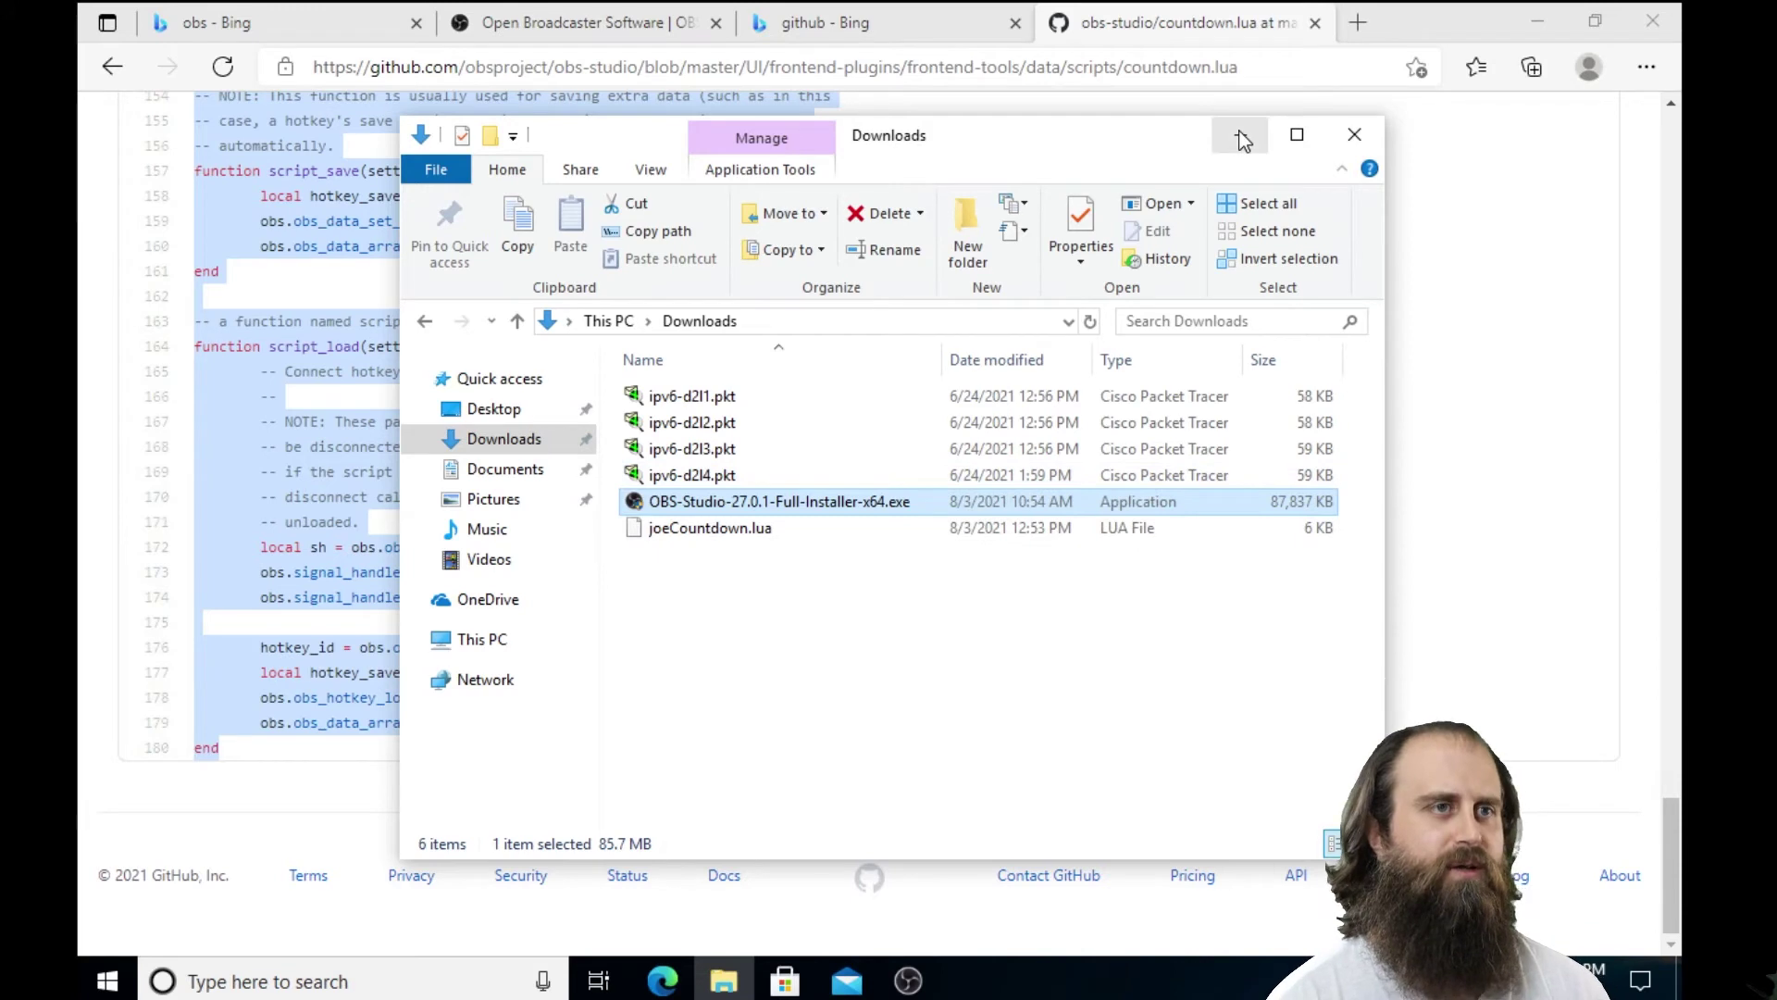
pyautogui.click(916, 971)
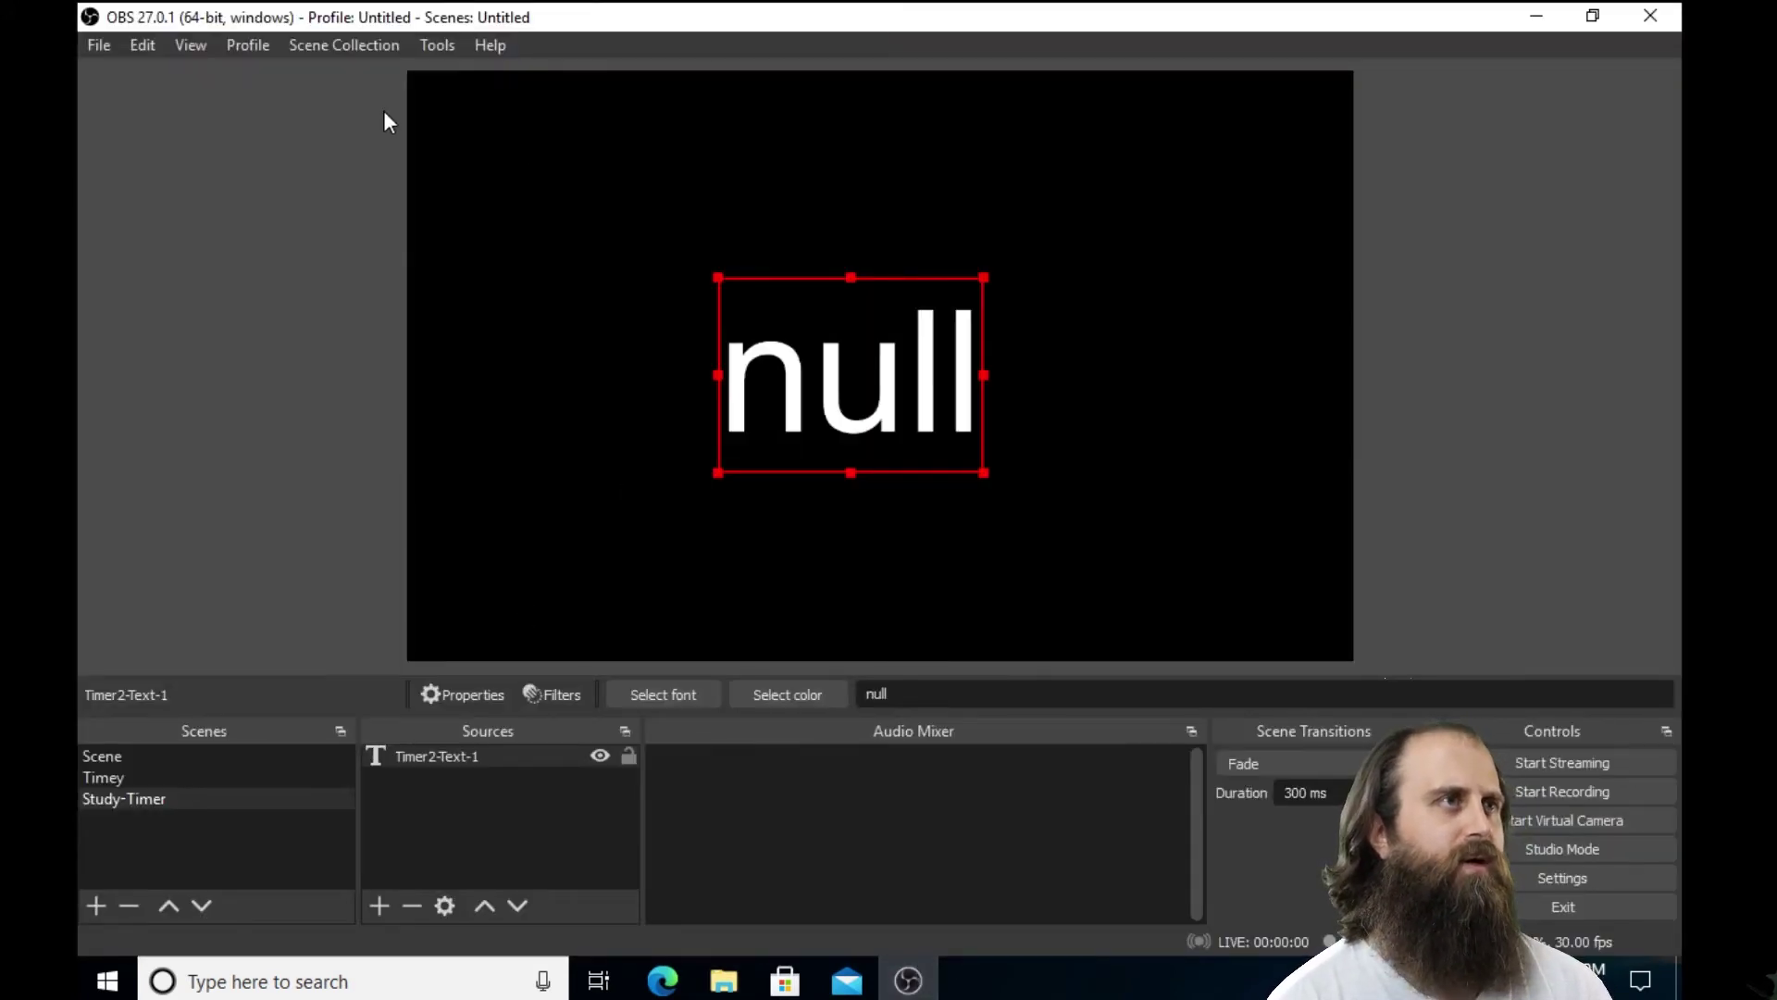
# - In Tools > Scripts, add joeCountdown.lua from the Downloads folder
pyautogui.click(448, 37)
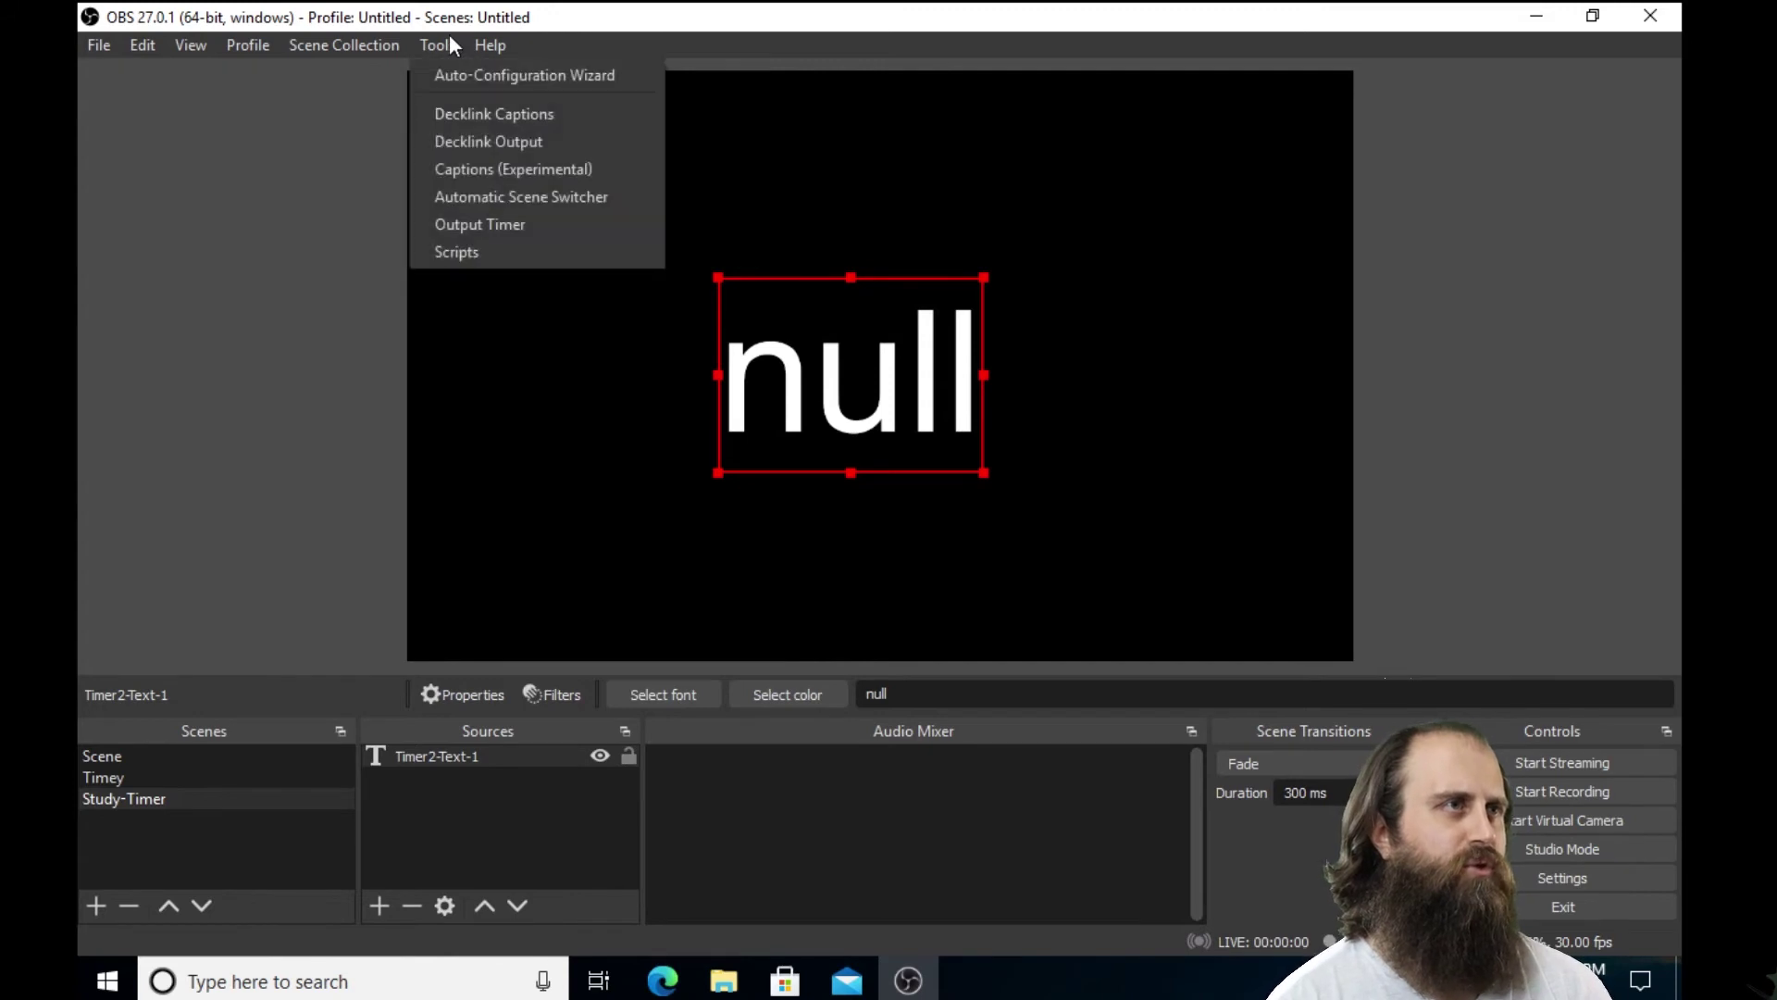
pyautogui.click(450, 246)
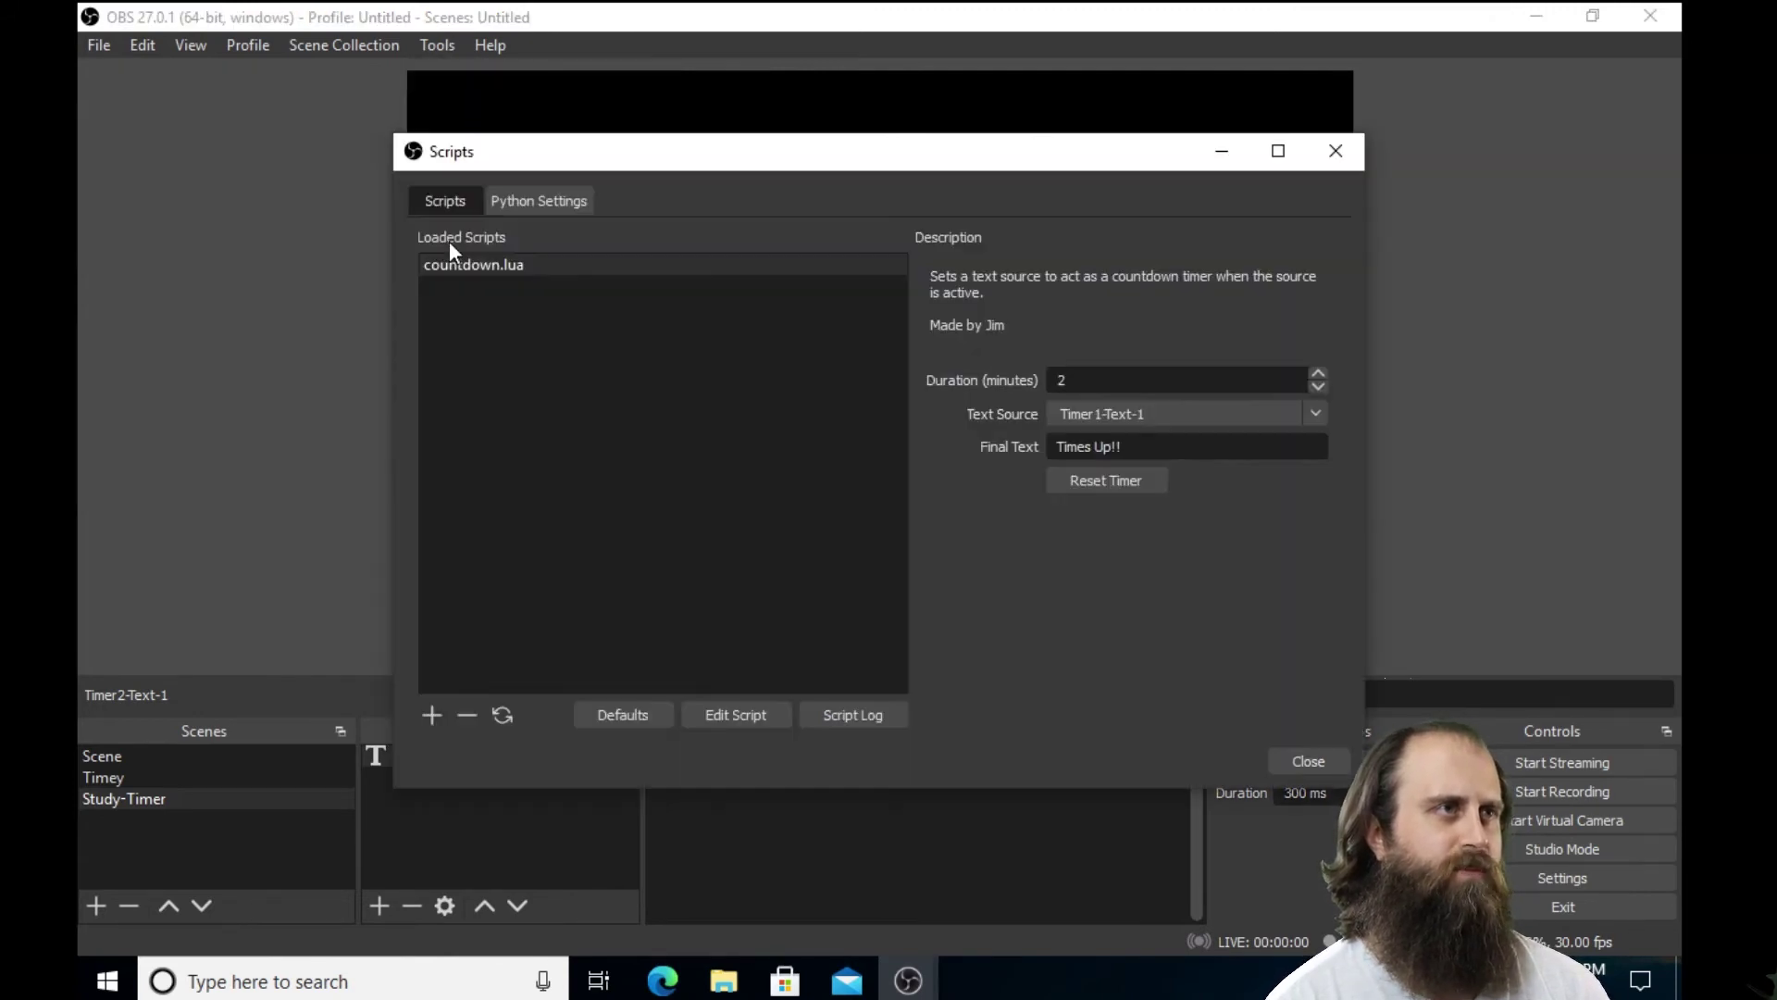
pyautogui.click(432, 716)
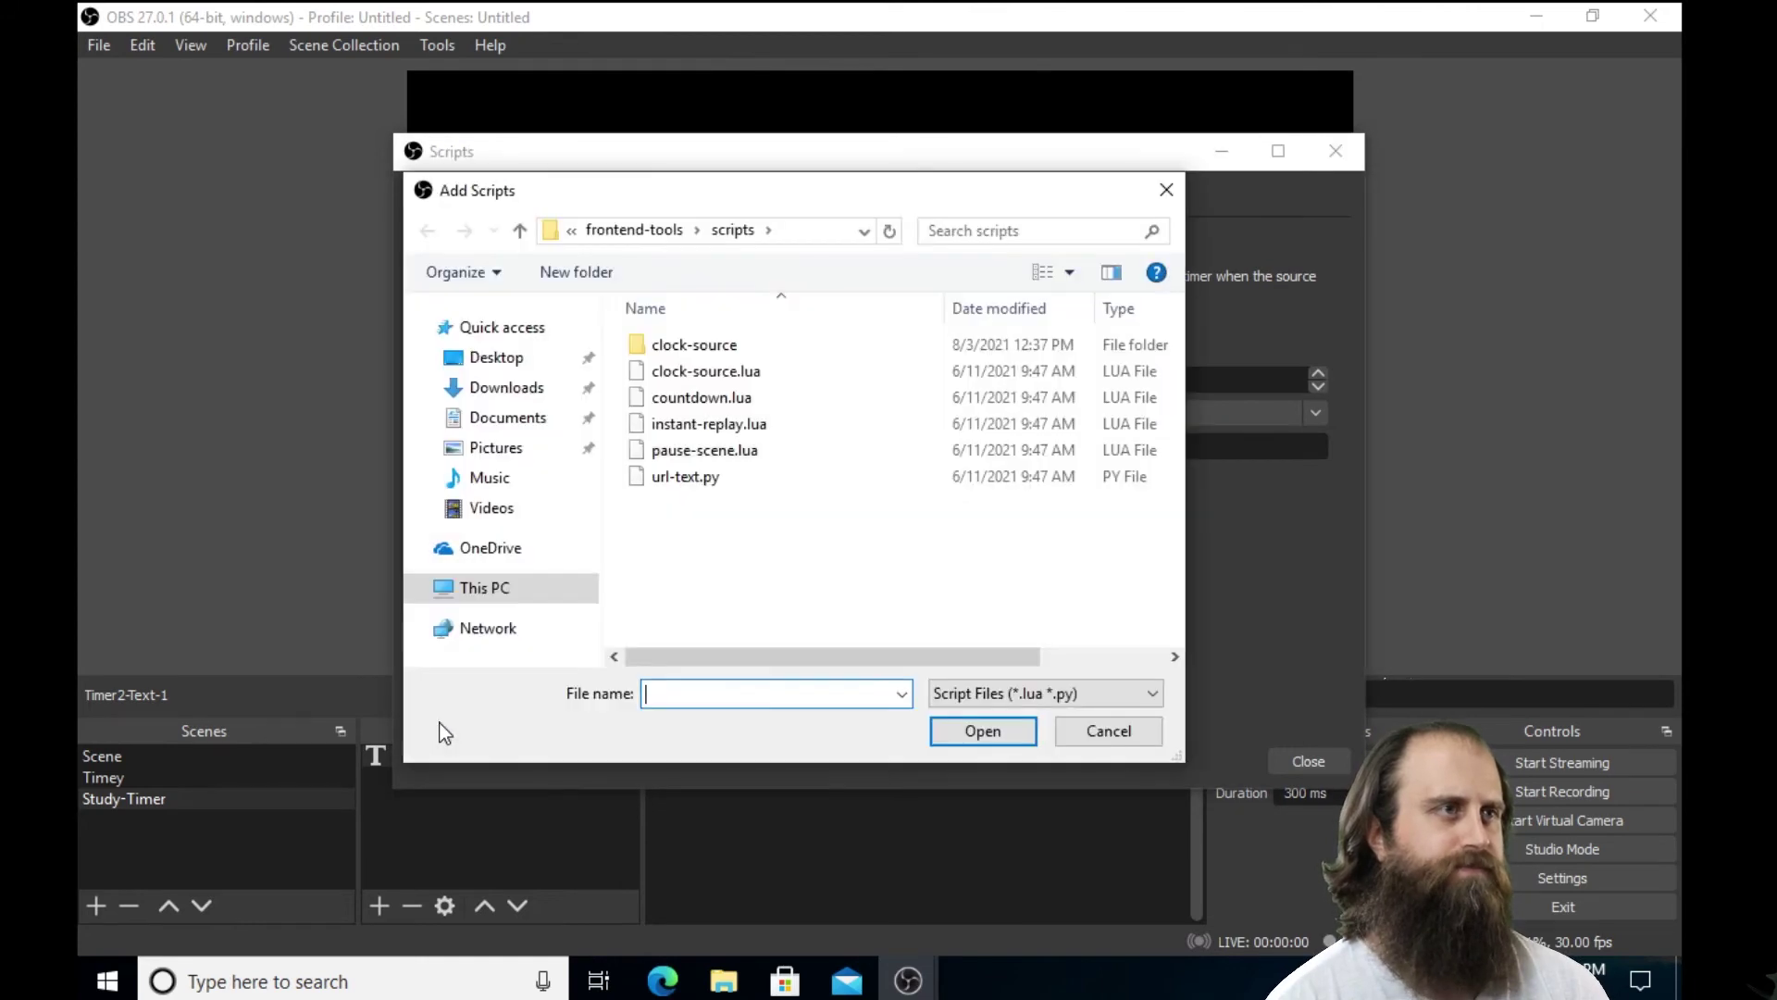
pyautogui.click(500, 388)
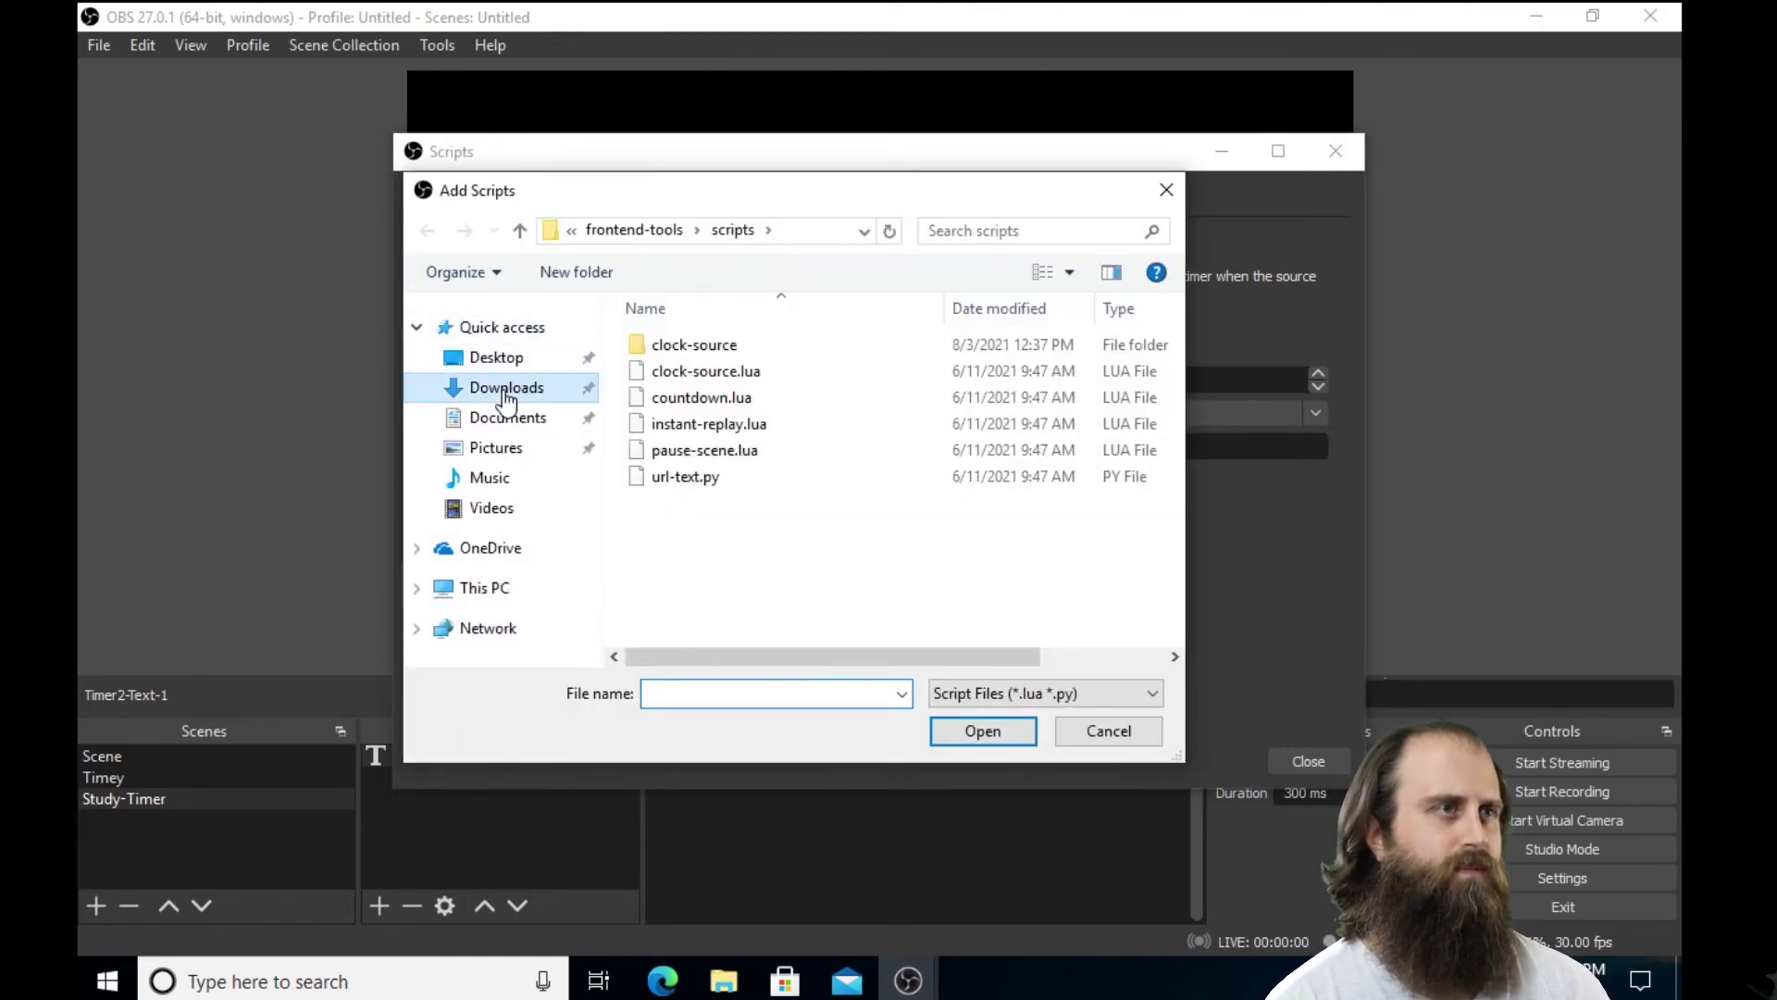
pyautogui.doubleClick(713, 348)
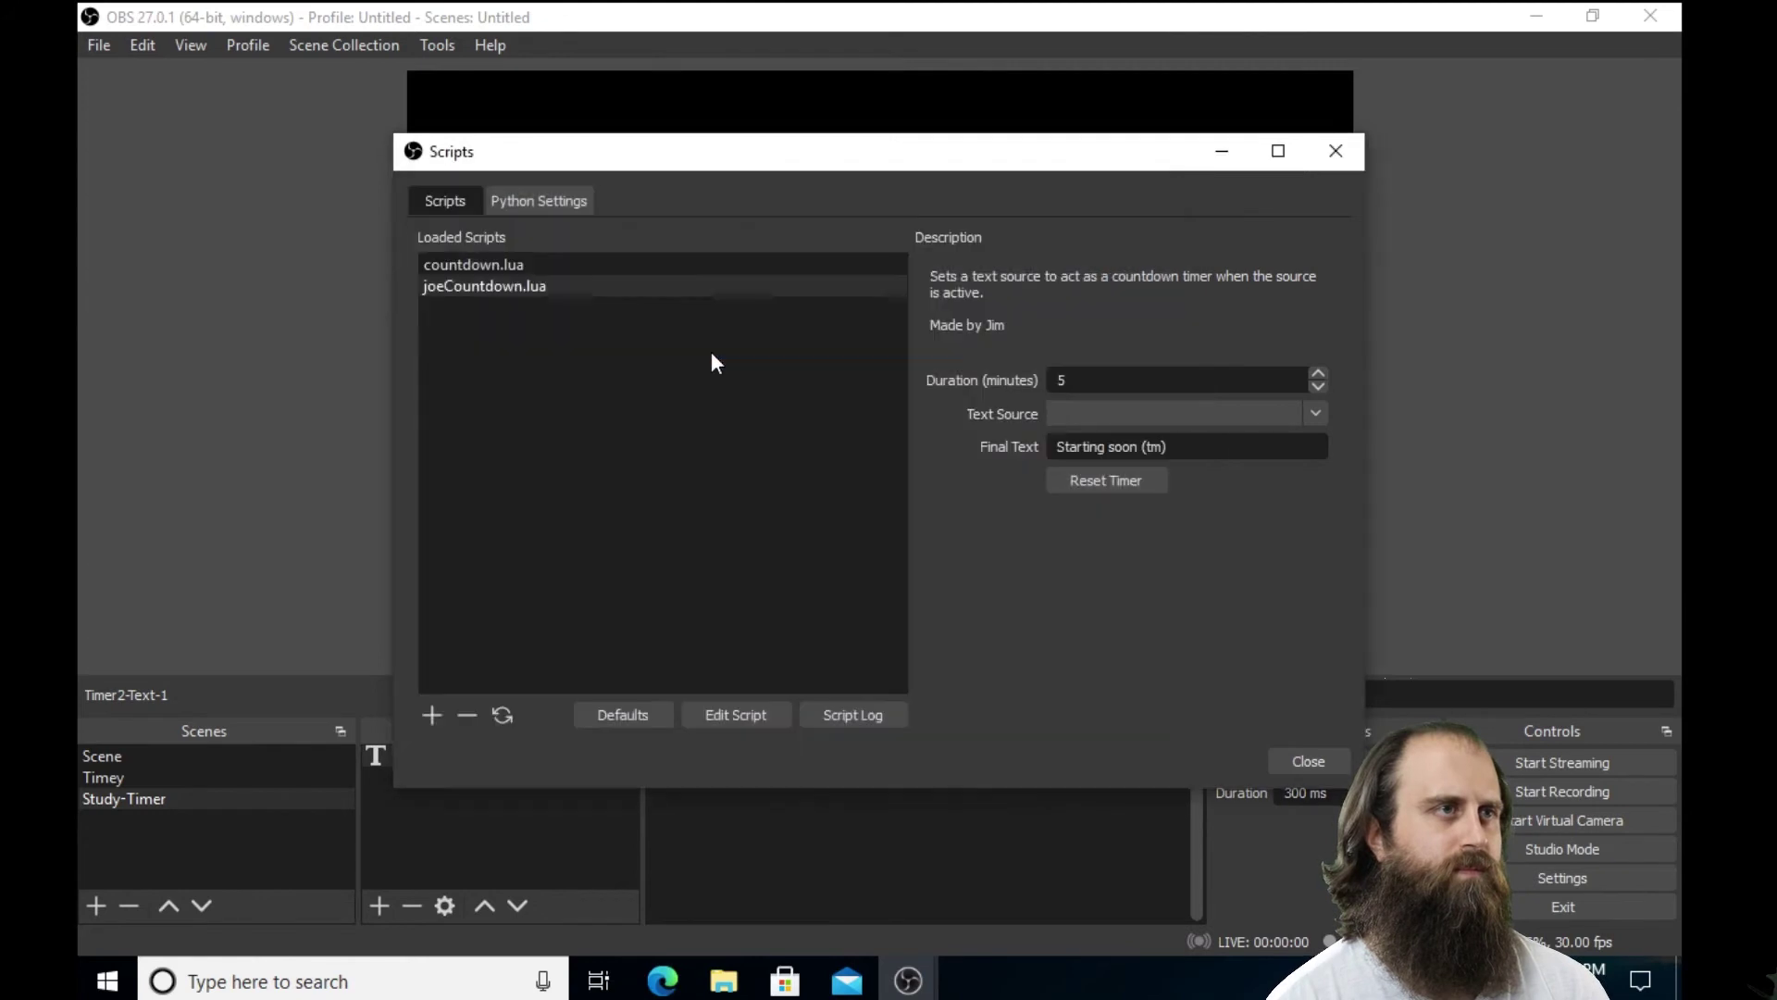
# - Set joeCountdown.lua's text source to Timer2-Text-1 and close the Scripts window
pyautogui.click(1319, 408)
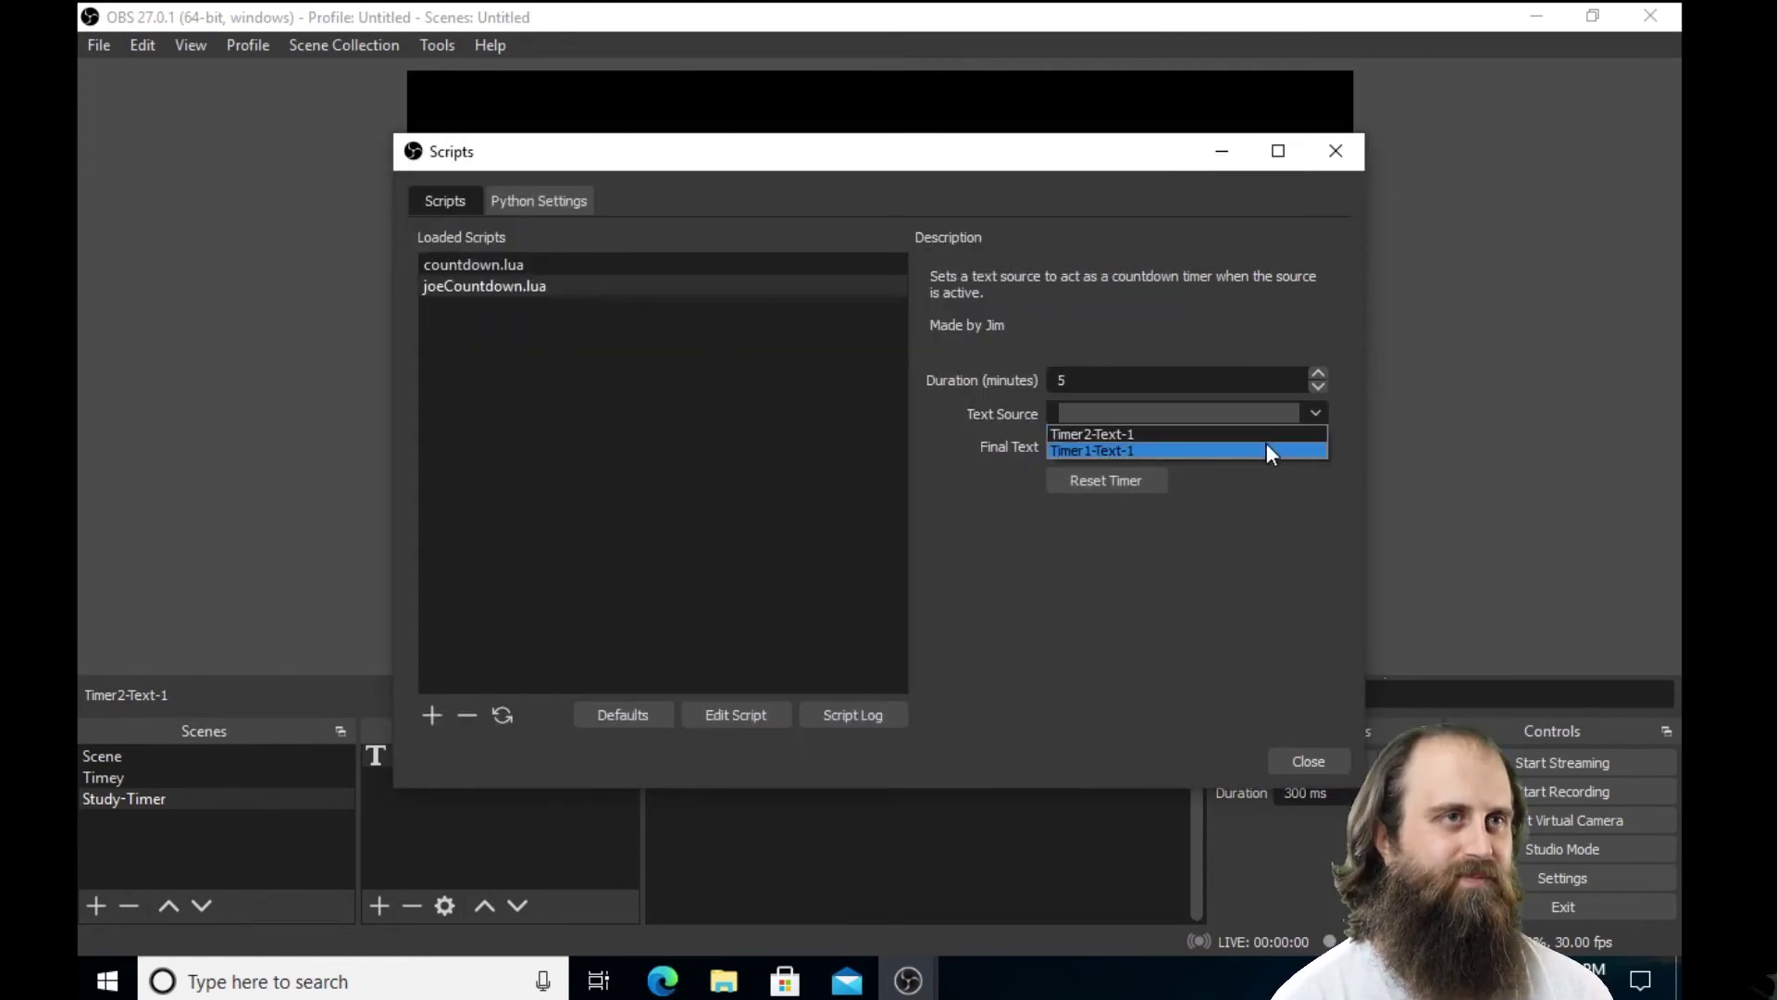
pyautogui.click(1268, 435)
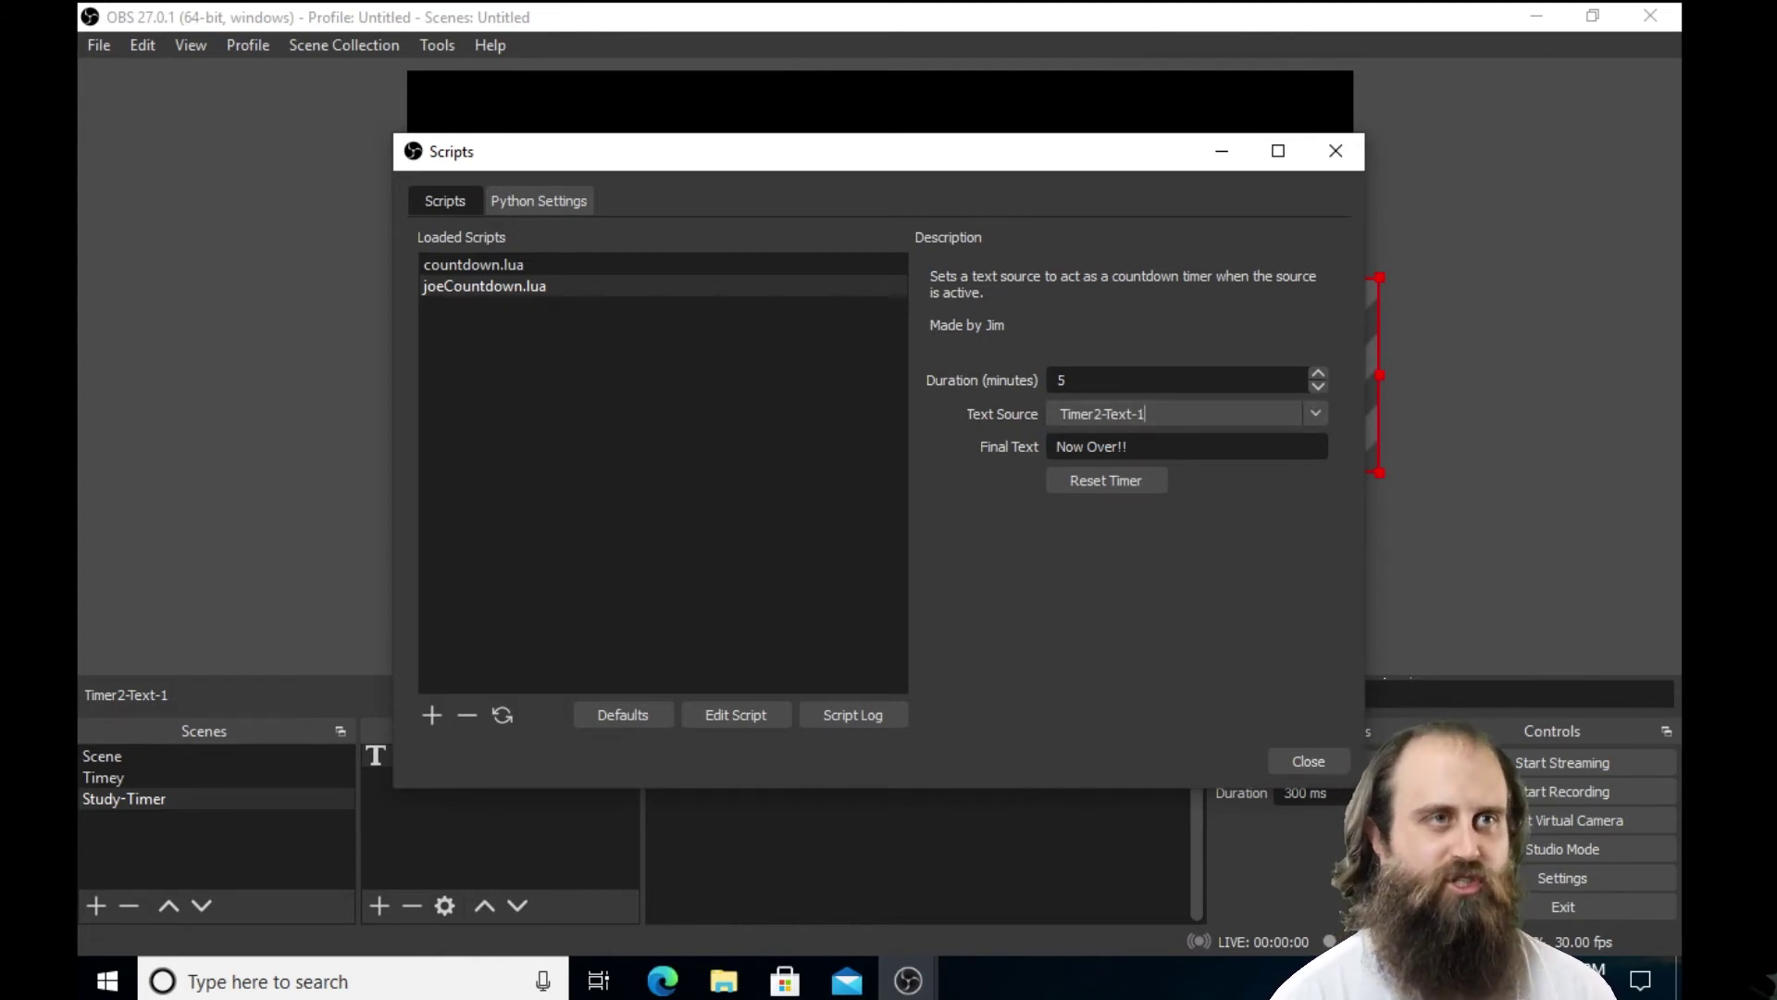
pyautogui.click(1319, 417)
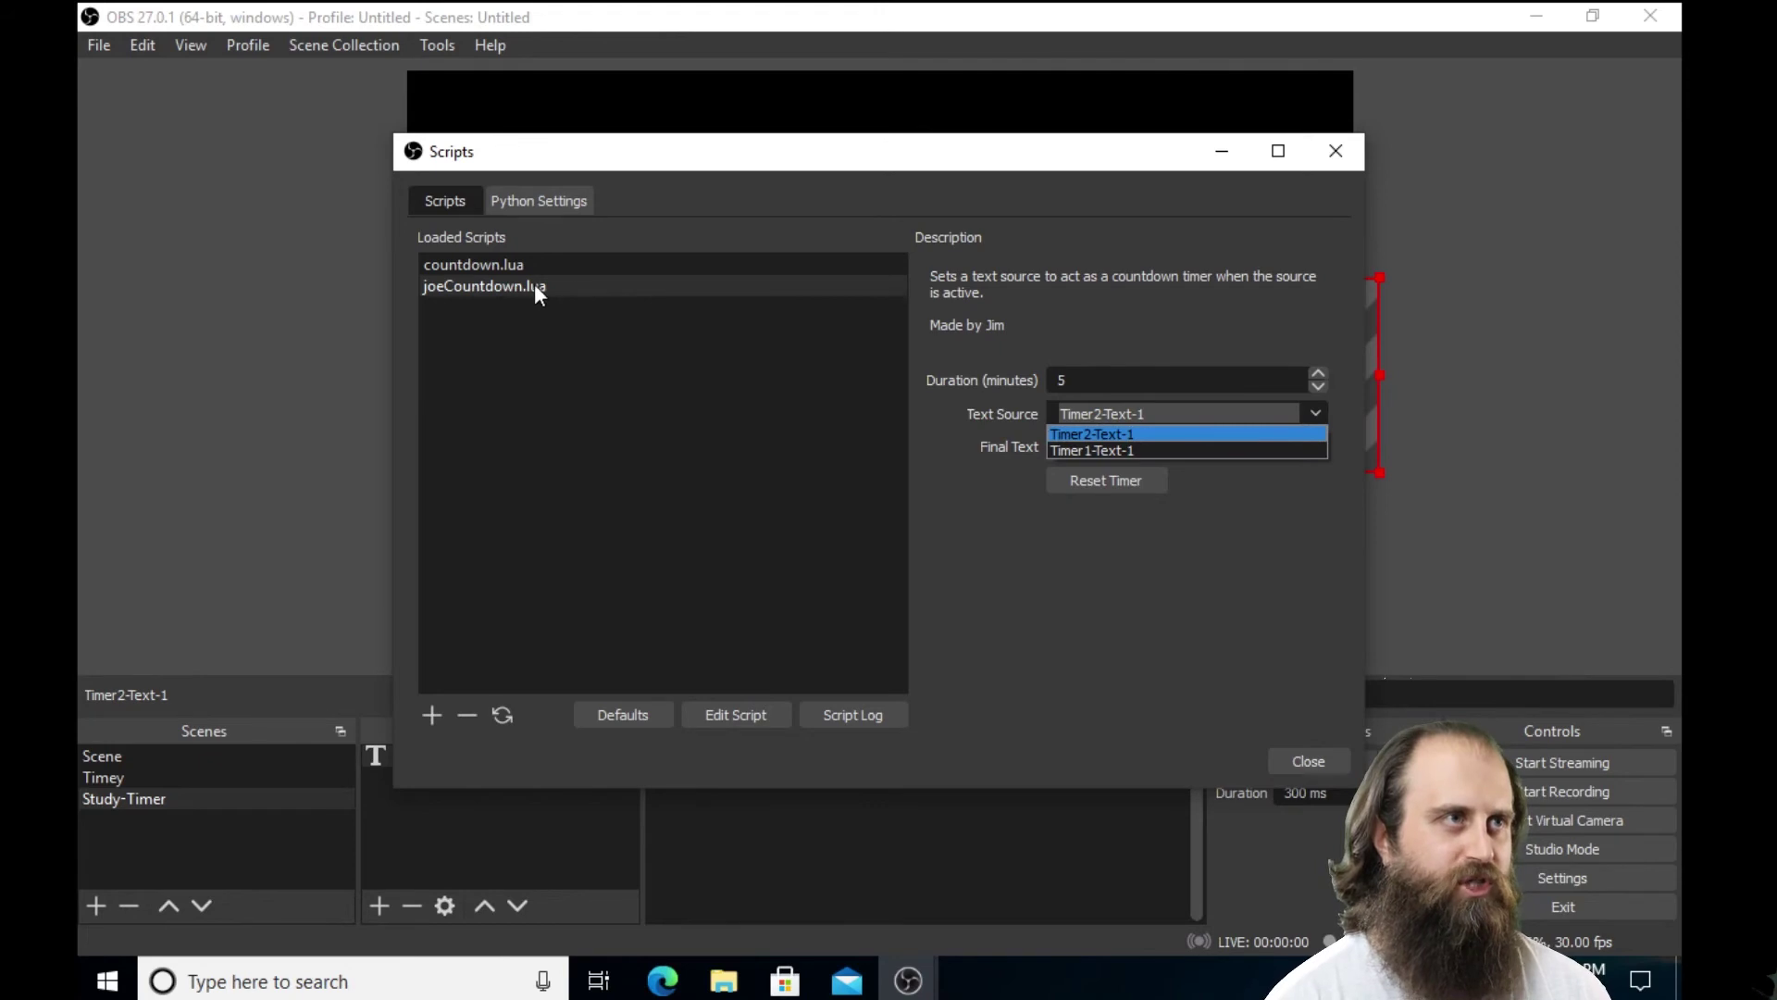
pyautogui.click(1101, 436)
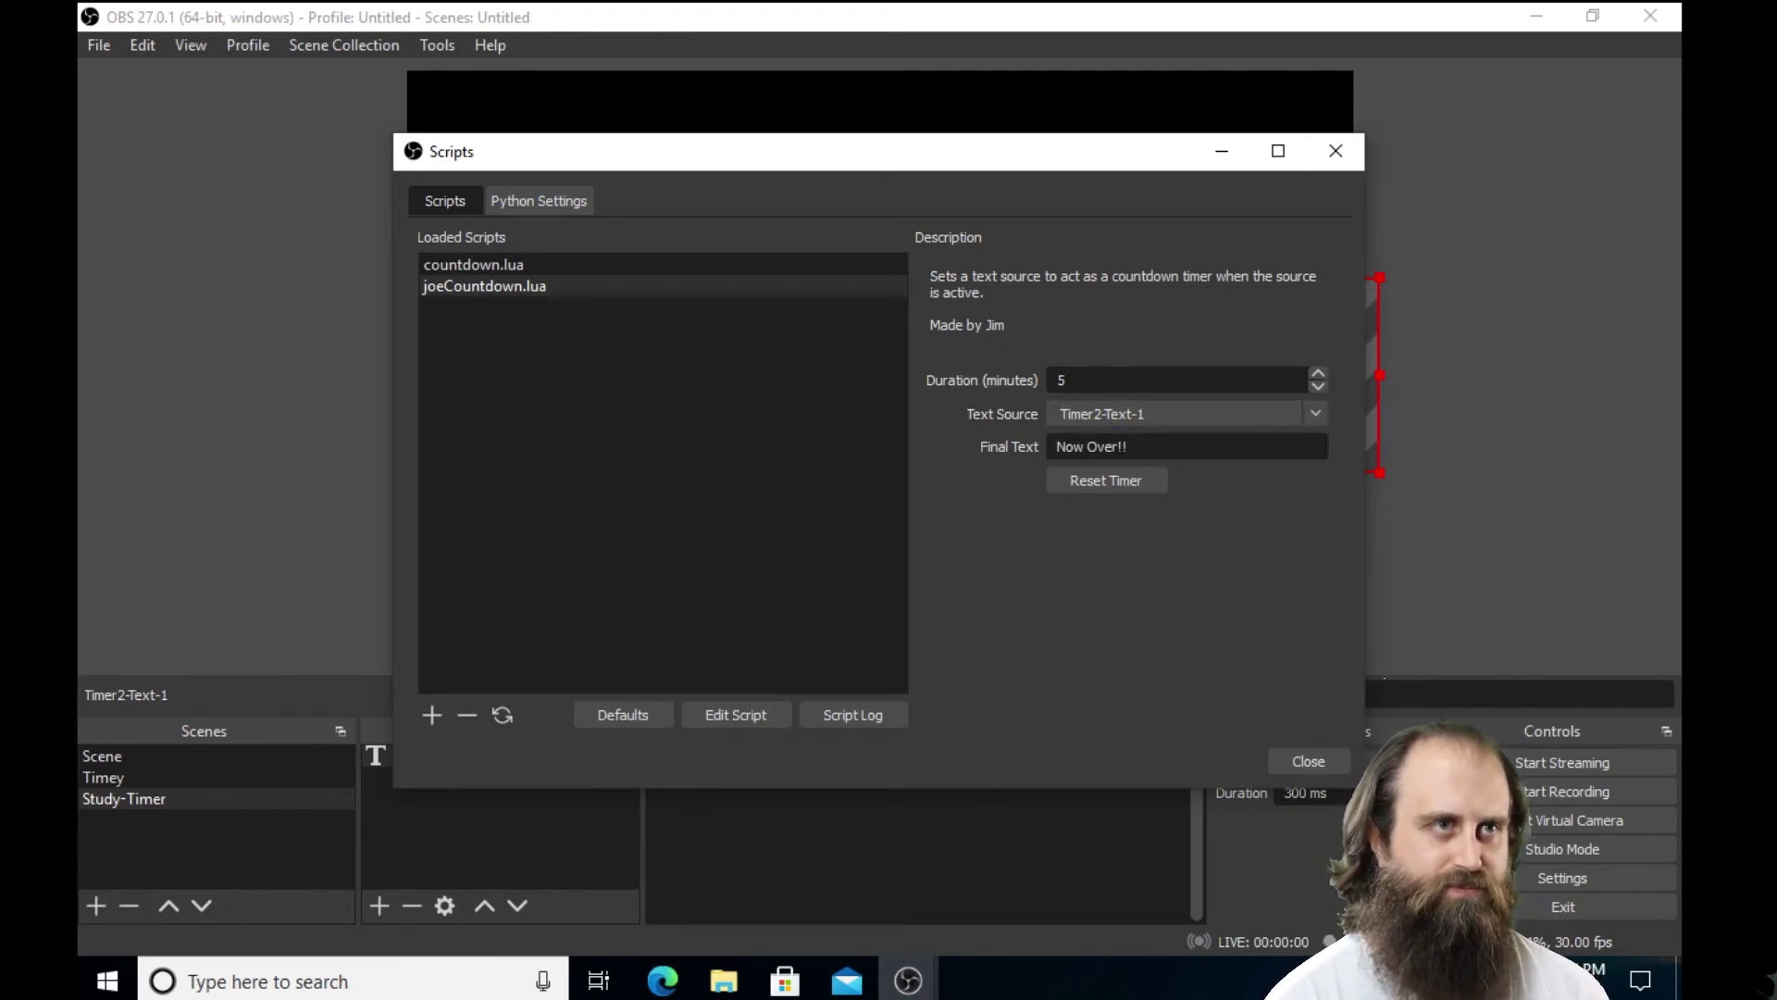
pyautogui.click(1309, 757)
# - Add the Study-Timer scene as a source in Scene and shrink its box
pyautogui.click(163, 778)
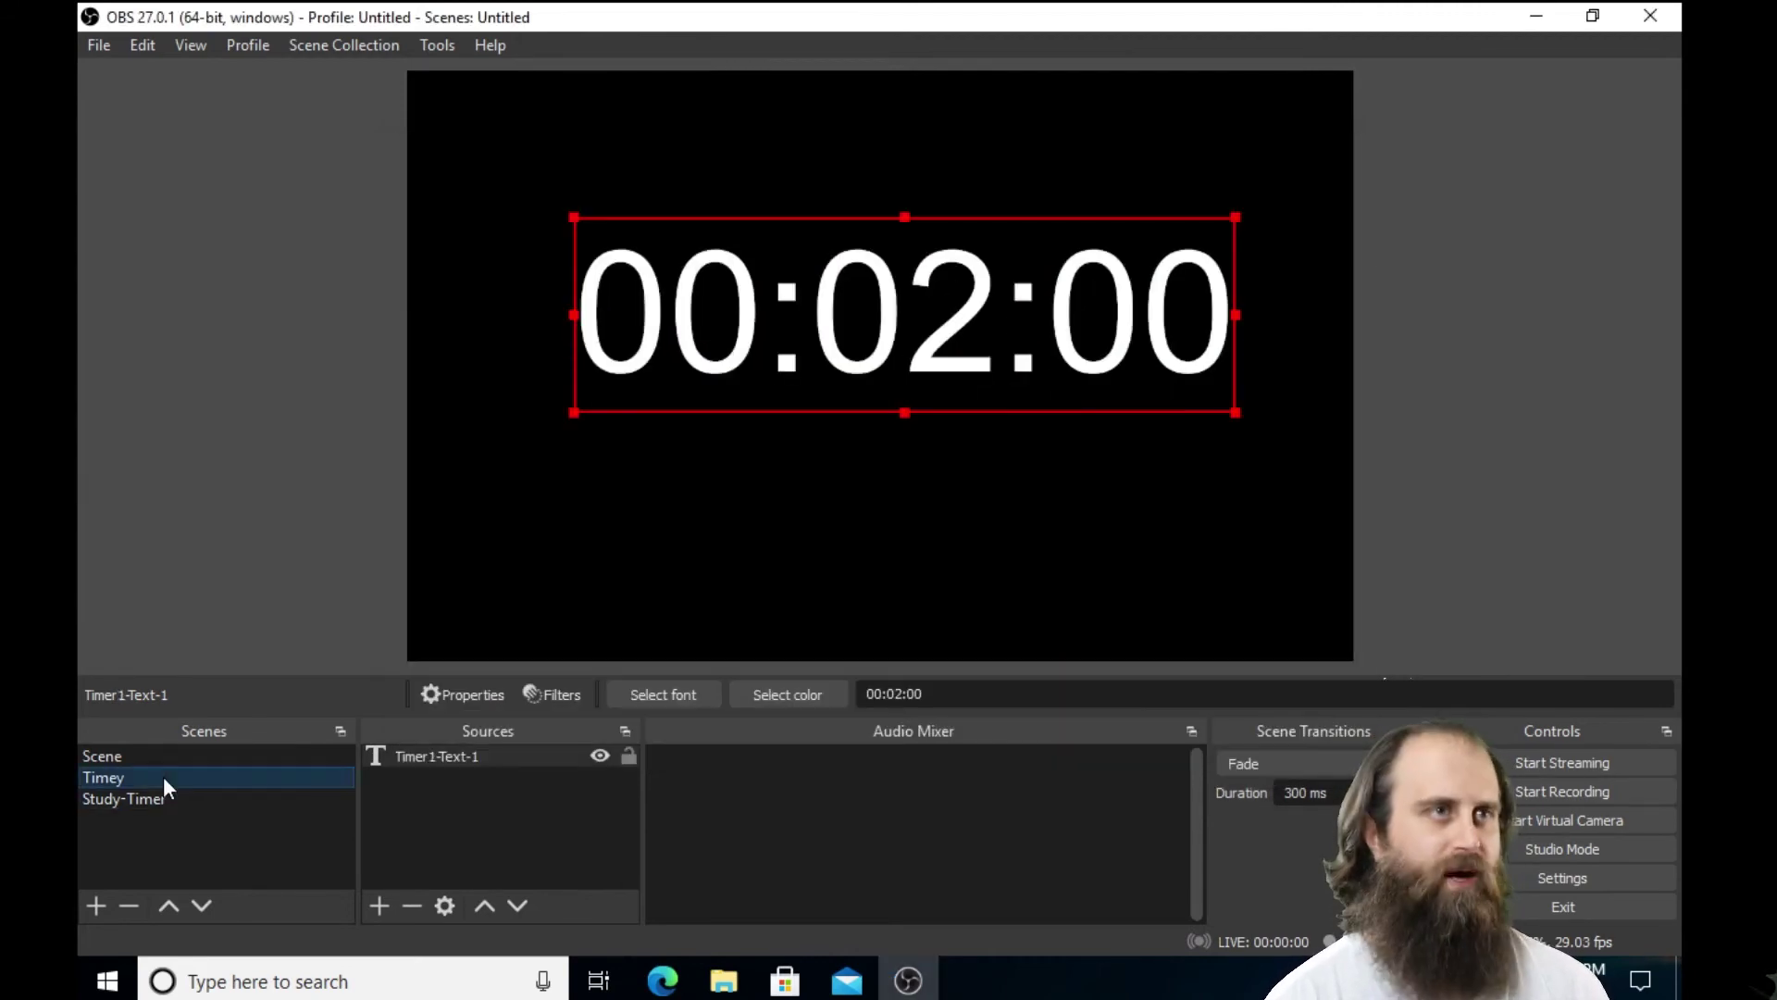
pyautogui.click(154, 759)
pyautogui.click(380, 904)
pyautogui.click(474, 696)
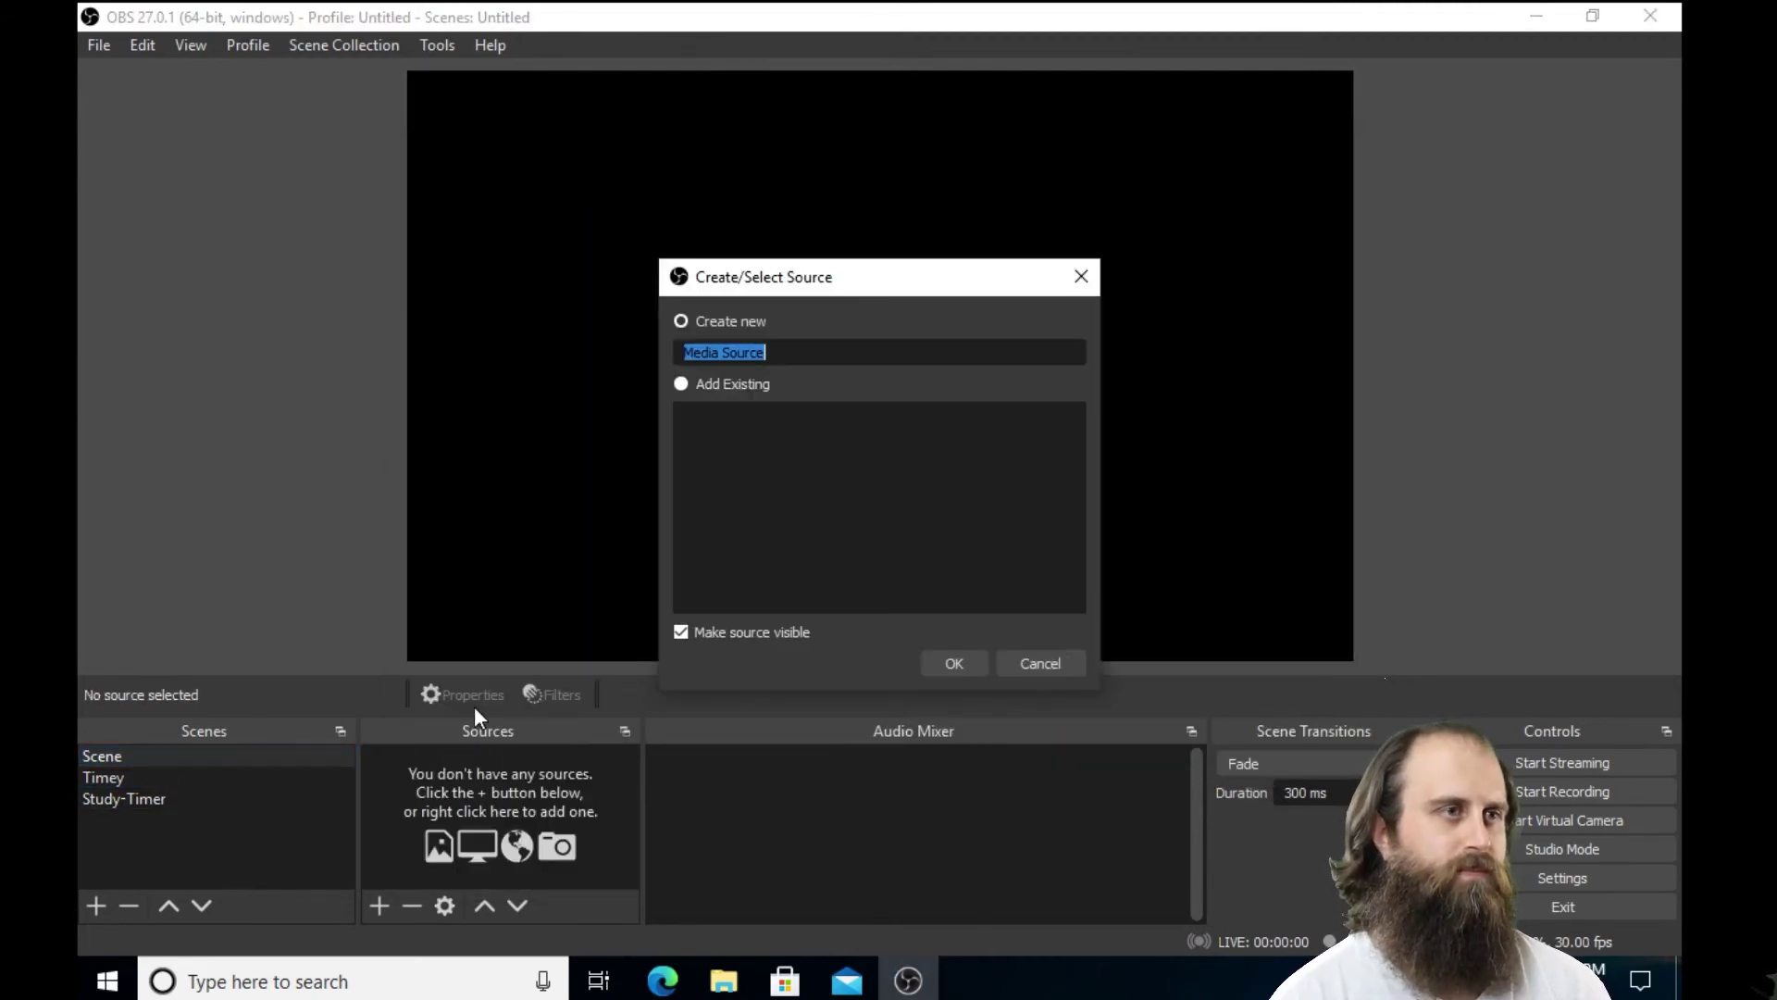
pyautogui.press('Escape')
pyautogui.click(389, 898)
pyautogui.click(464, 722)
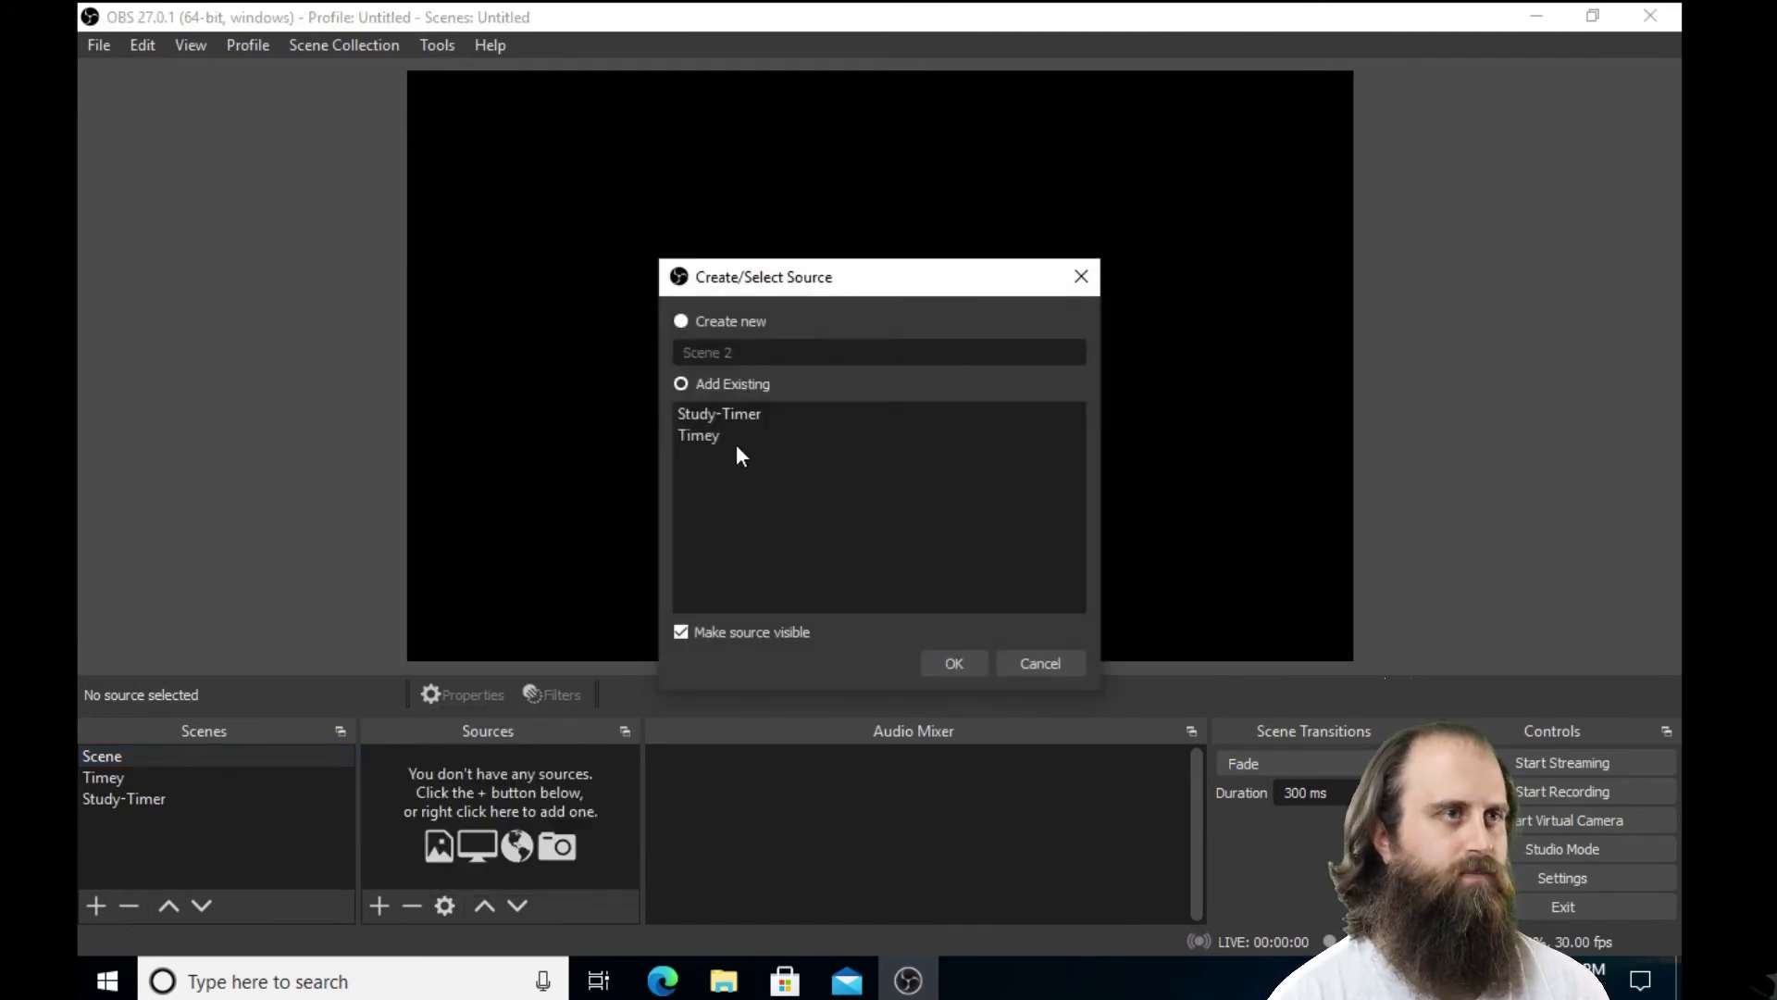
pyautogui.click(722, 414)
pyautogui.click(967, 657)
pyautogui.moveTo(1350, 70); pyautogui.dragTo(694, 219)
# - Add the Timey scene as a source, shrink it and place it near the top
pyautogui.click(379, 904)
pyautogui.click(483, 726)
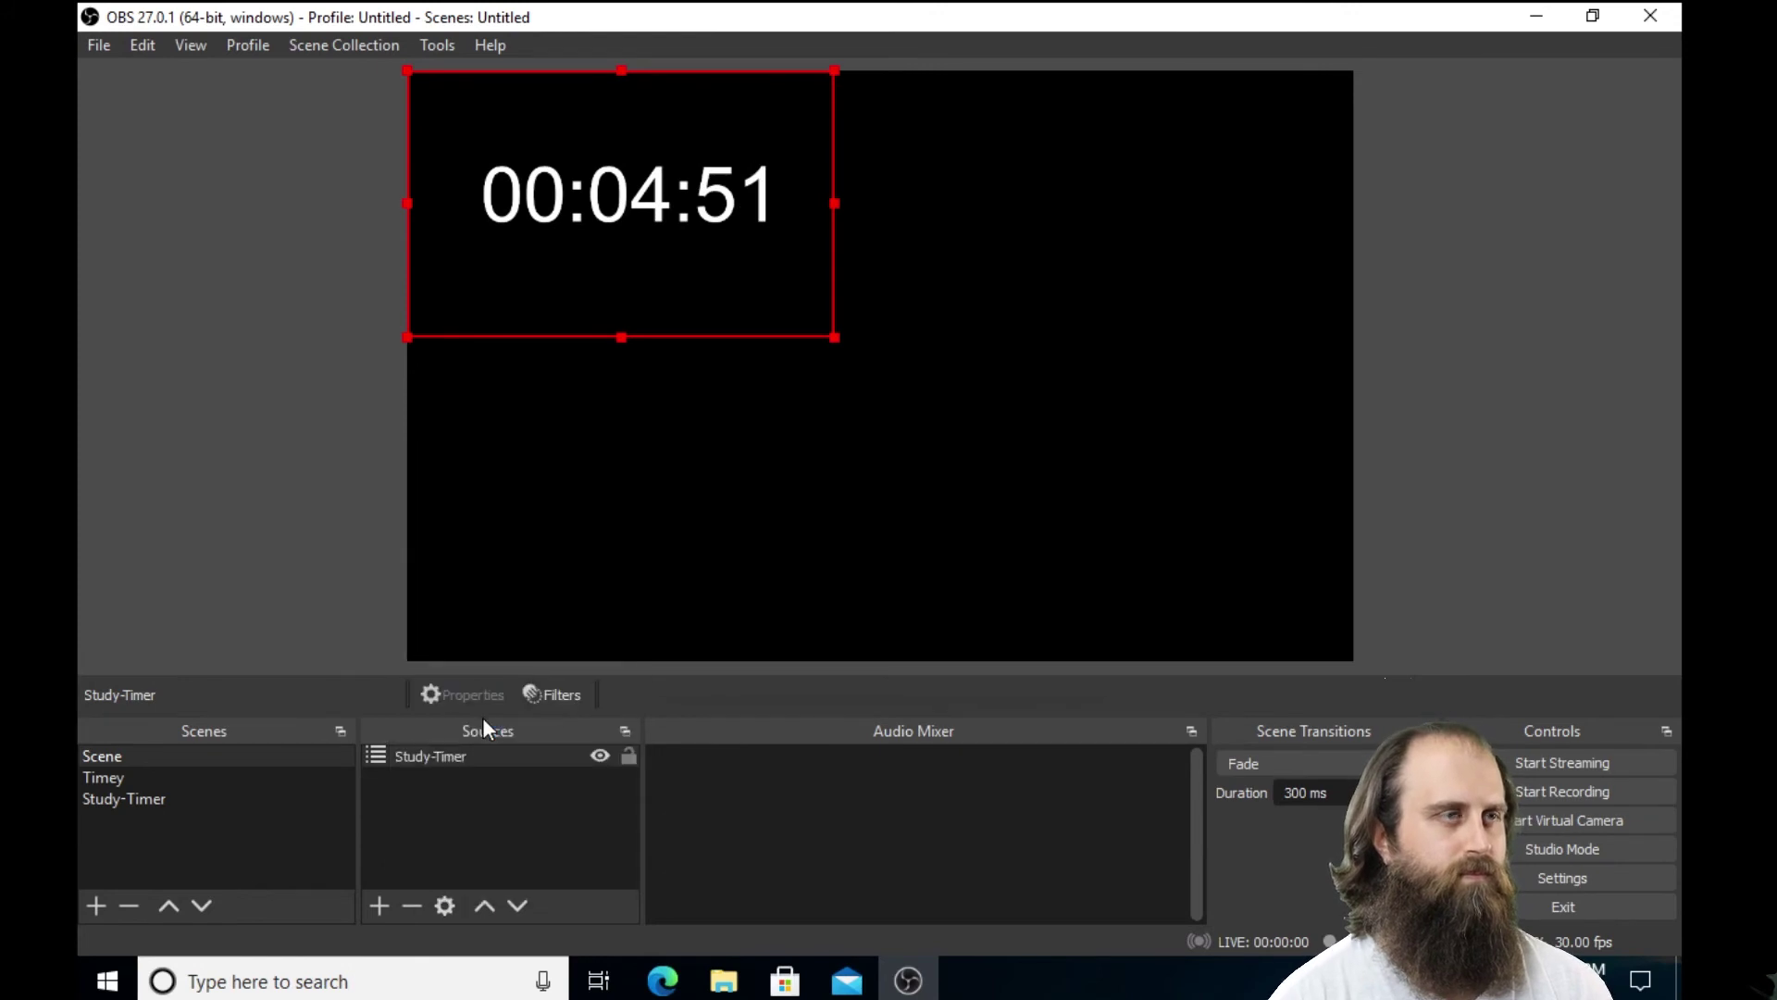
pyautogui.click(737, 433)
pyautogui.click(955, 661)
pyautogui.moveTo(1354, 72); pyautogui.dragTo(707, 519)
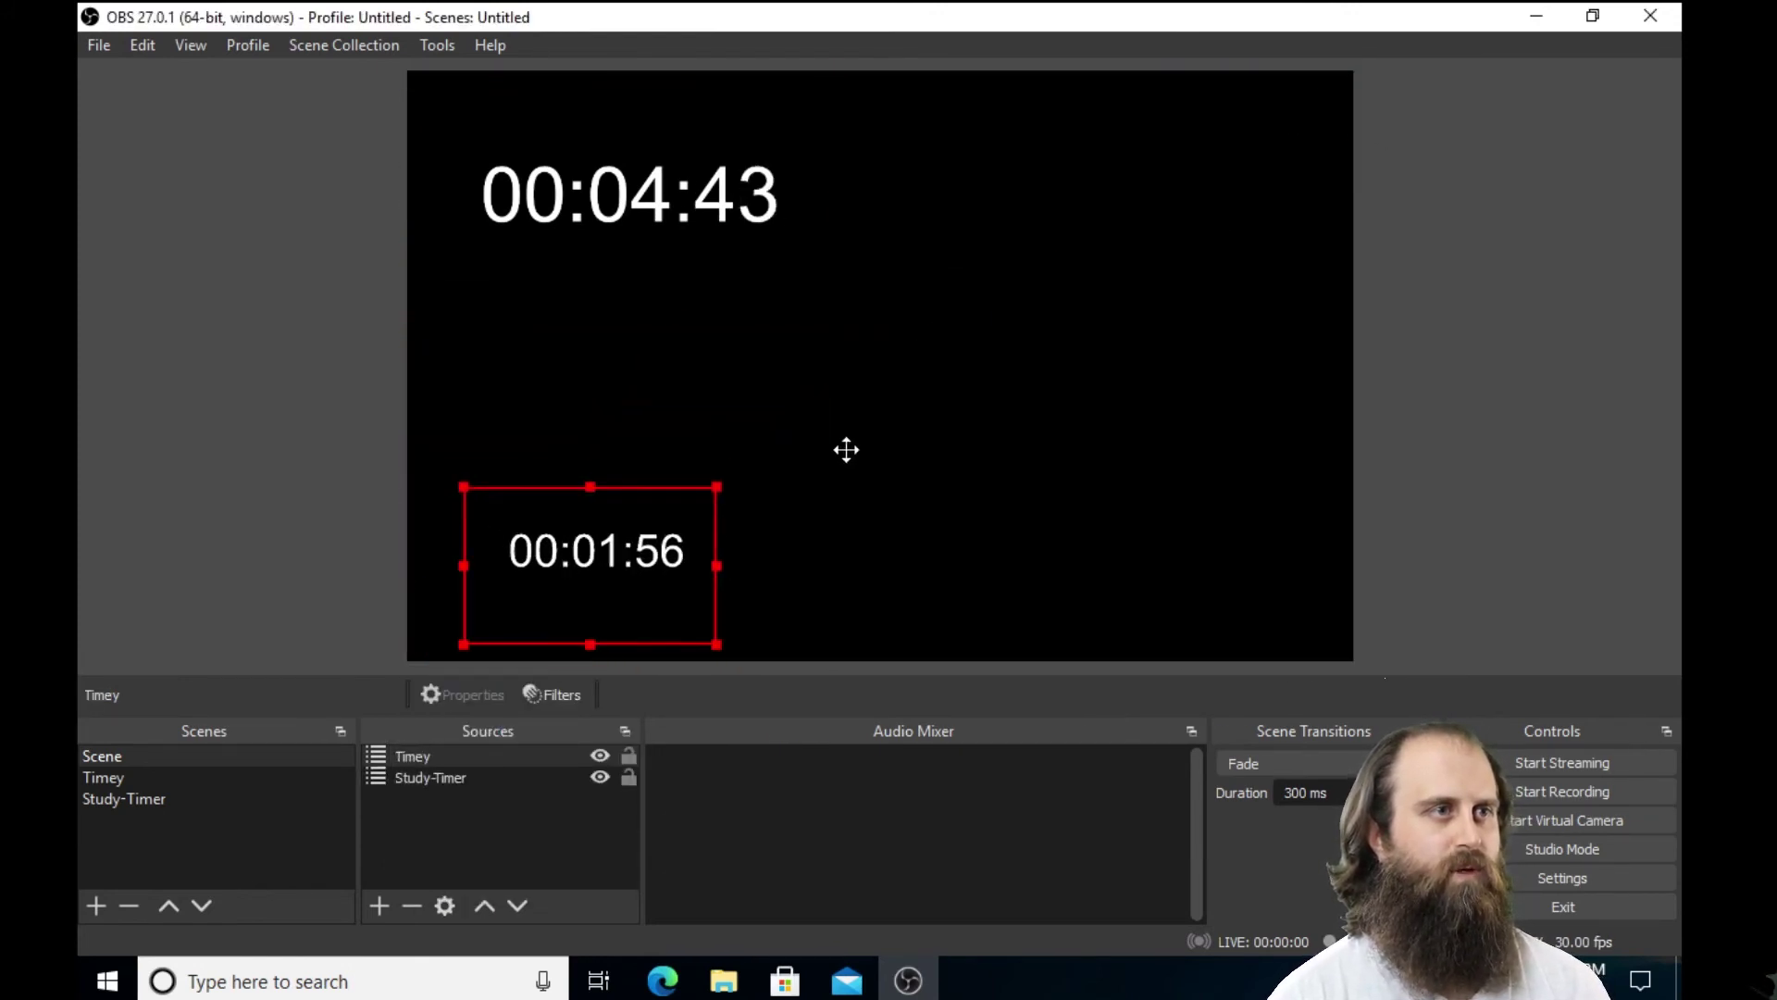
pyautogui.moveTo(846, 450); pyautogui.dragTo(948, 206)
# - Move the Timey timer lower, right of the Study-Timer, then switch to the Timey scene
pyautogui.click(818, 326)
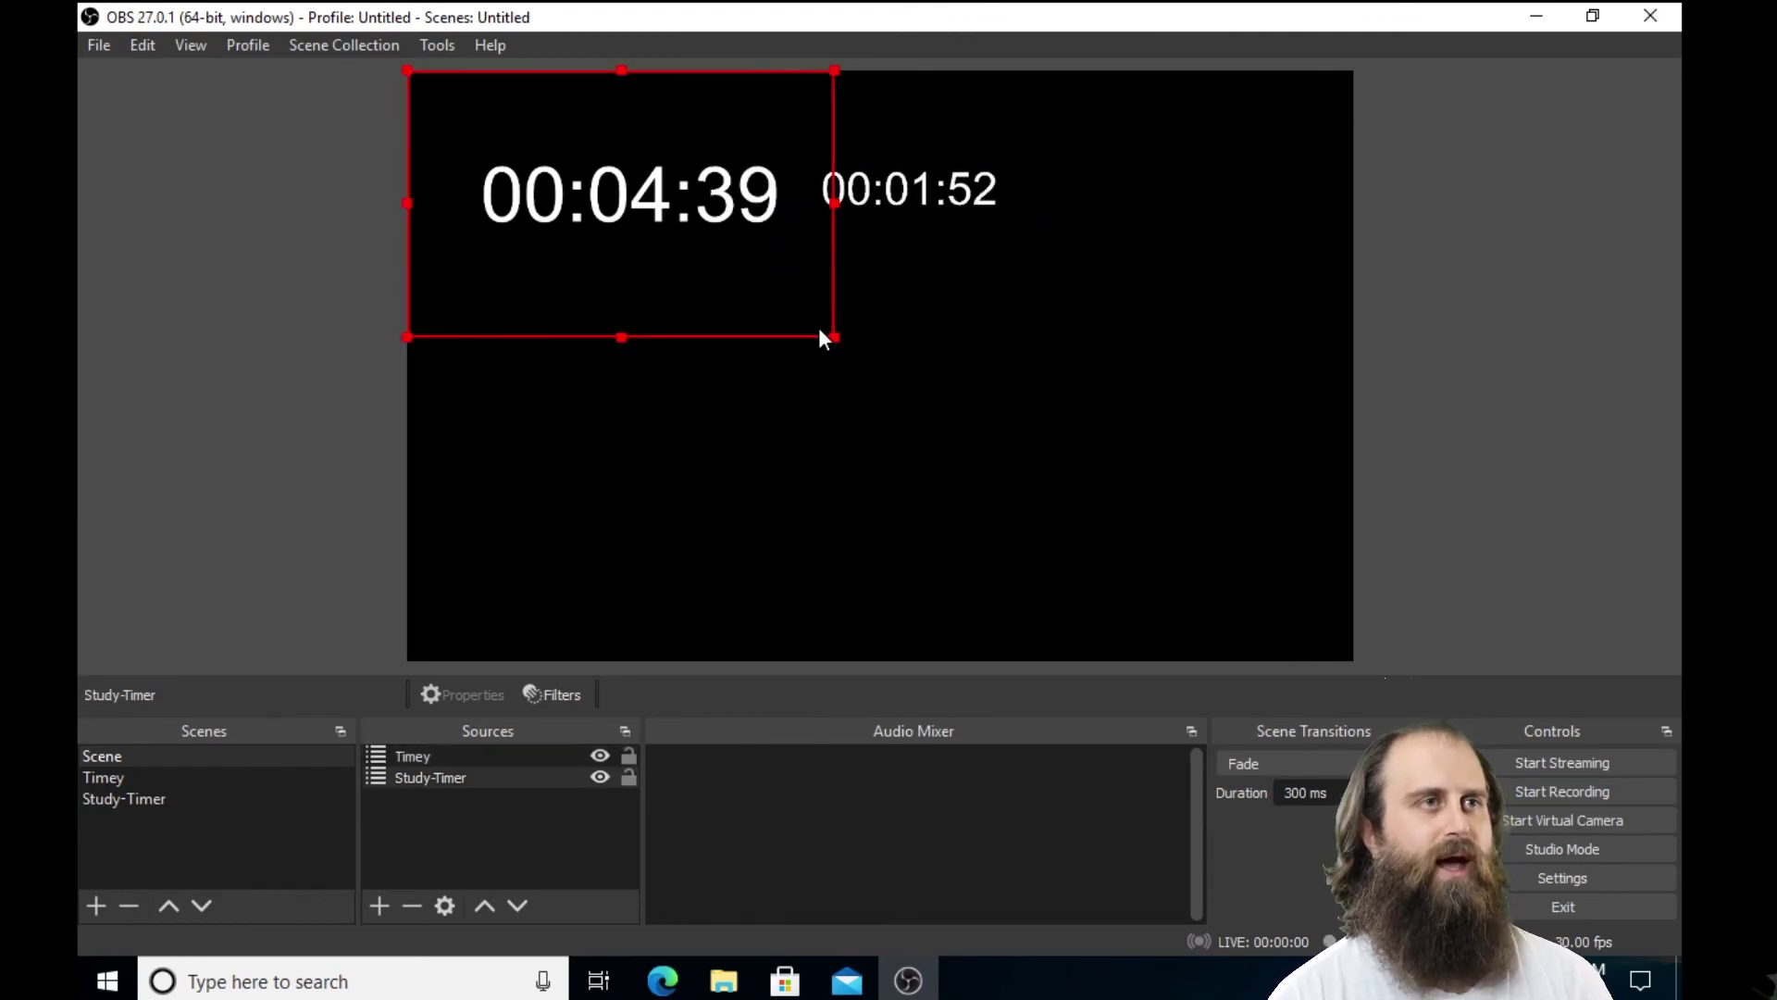
pyautogui.click(884, 412)
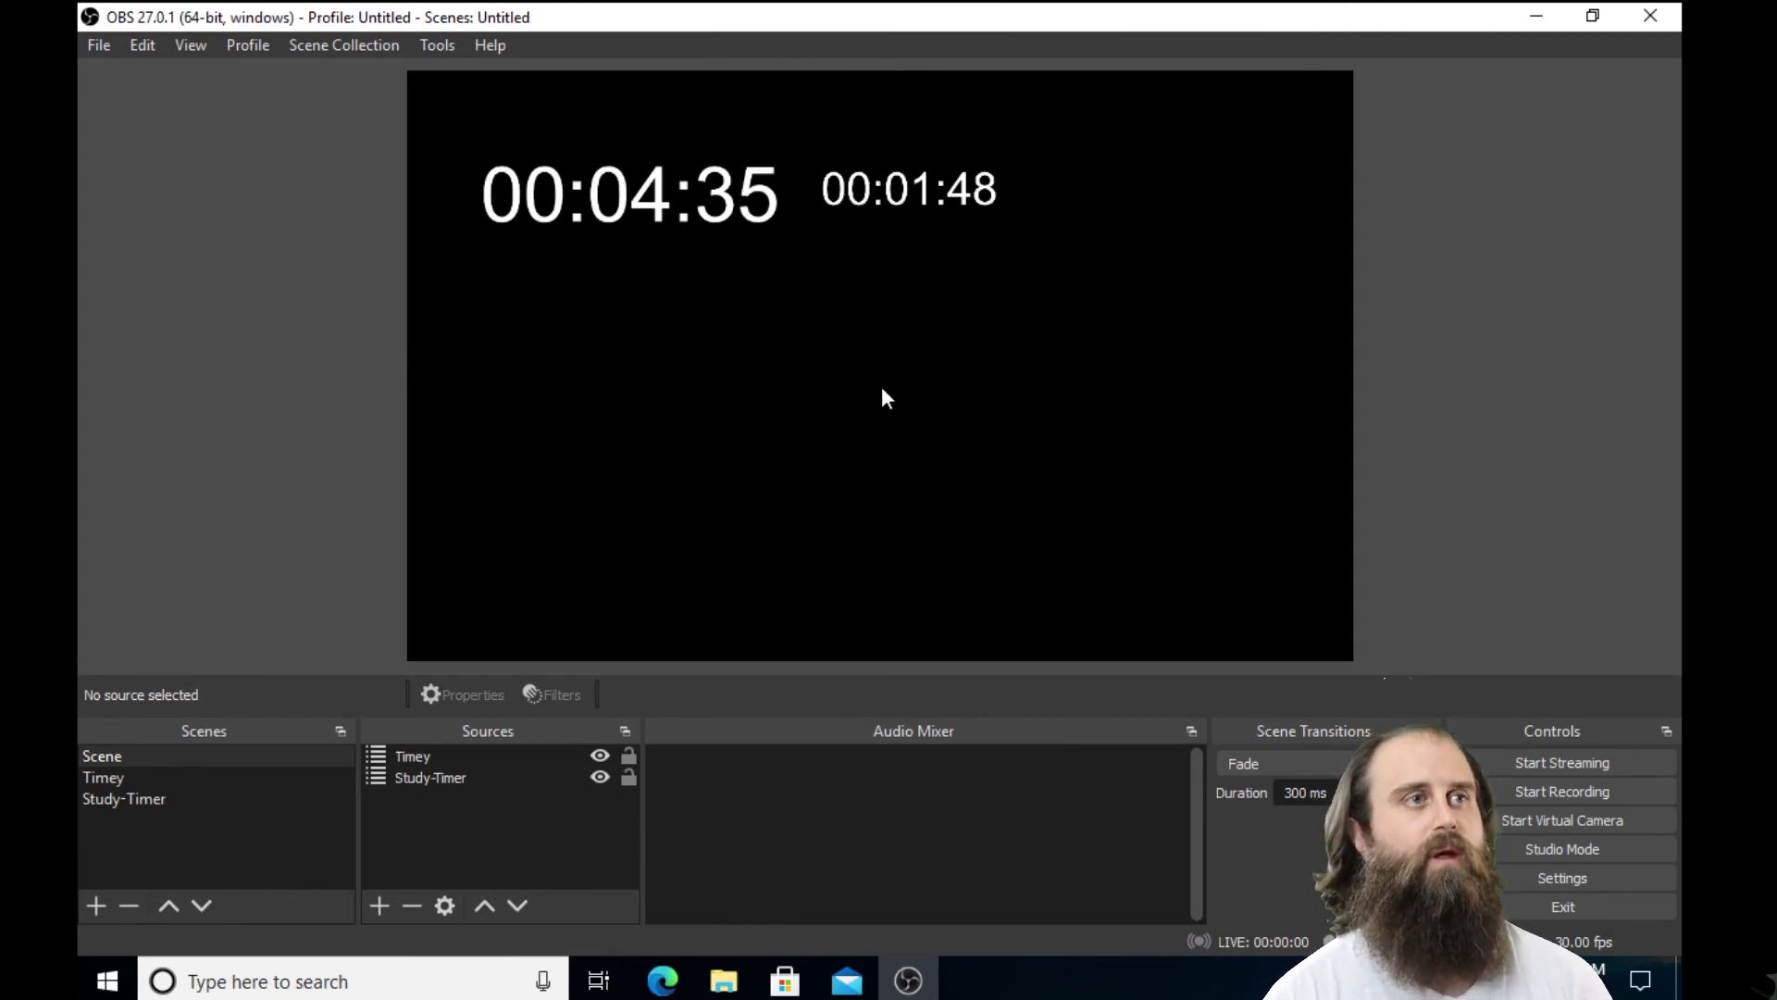
pyautogui.moveTo(968, 203); pyautogui.dragTo(962, 280)
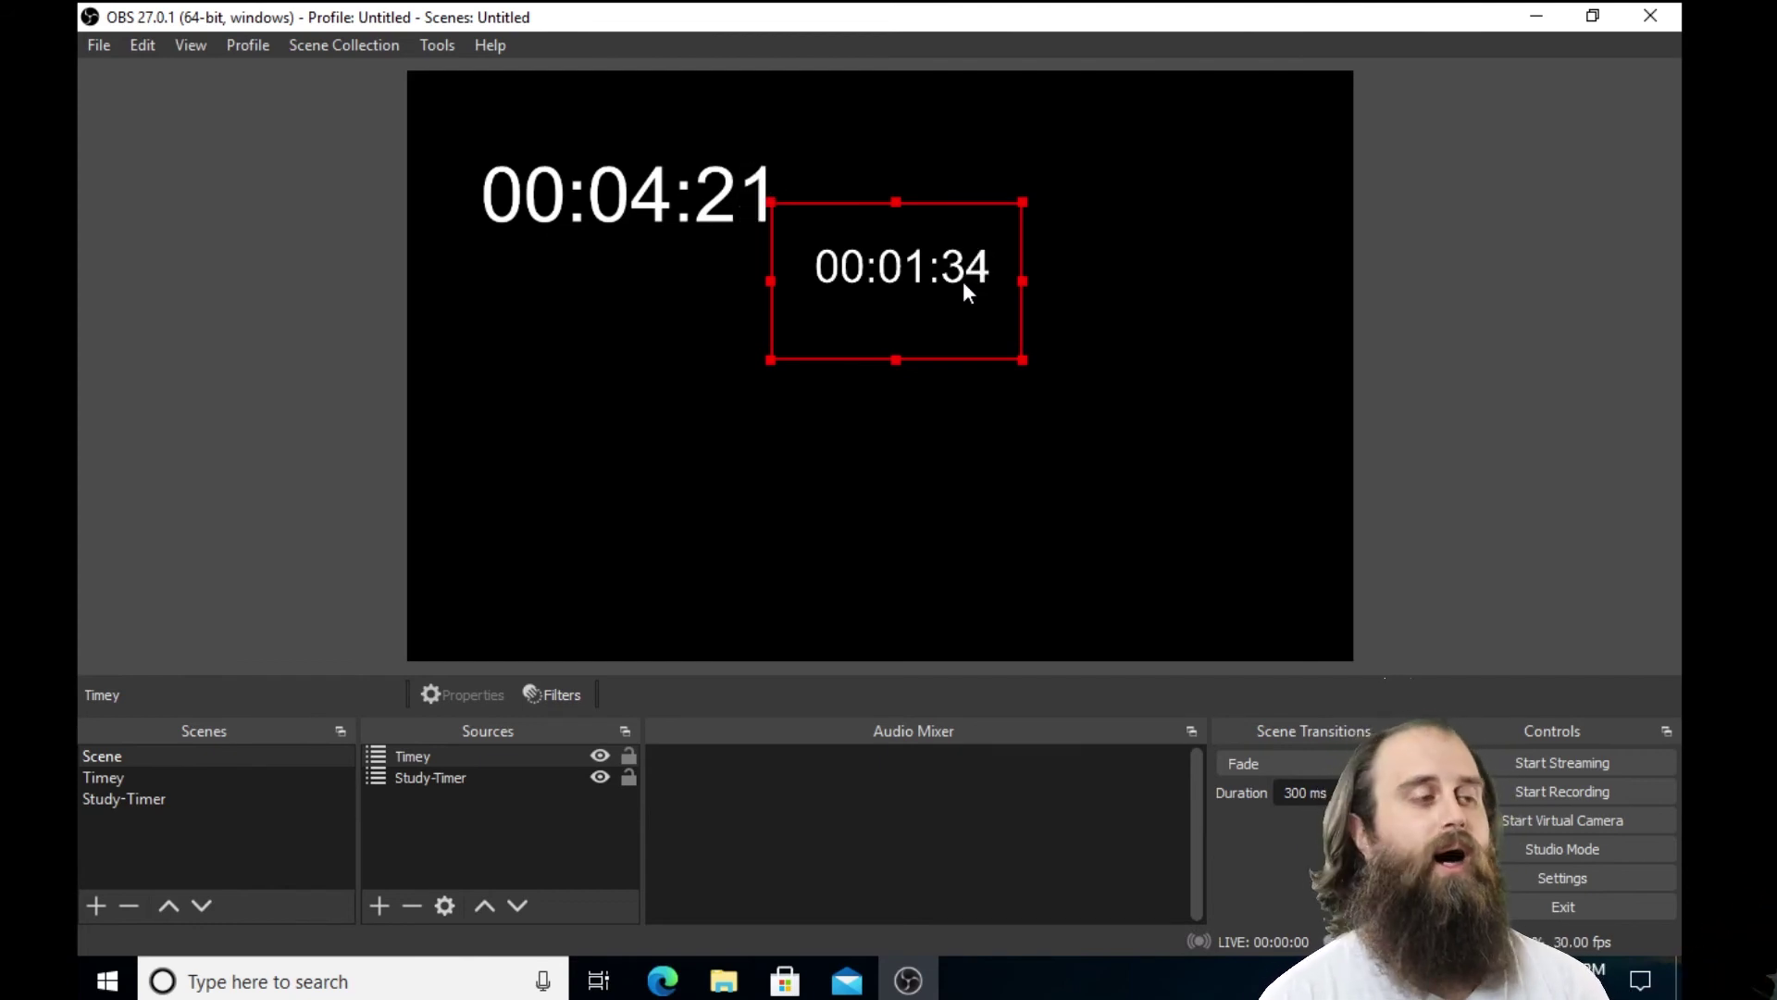
pyautogui.click(133, 781)
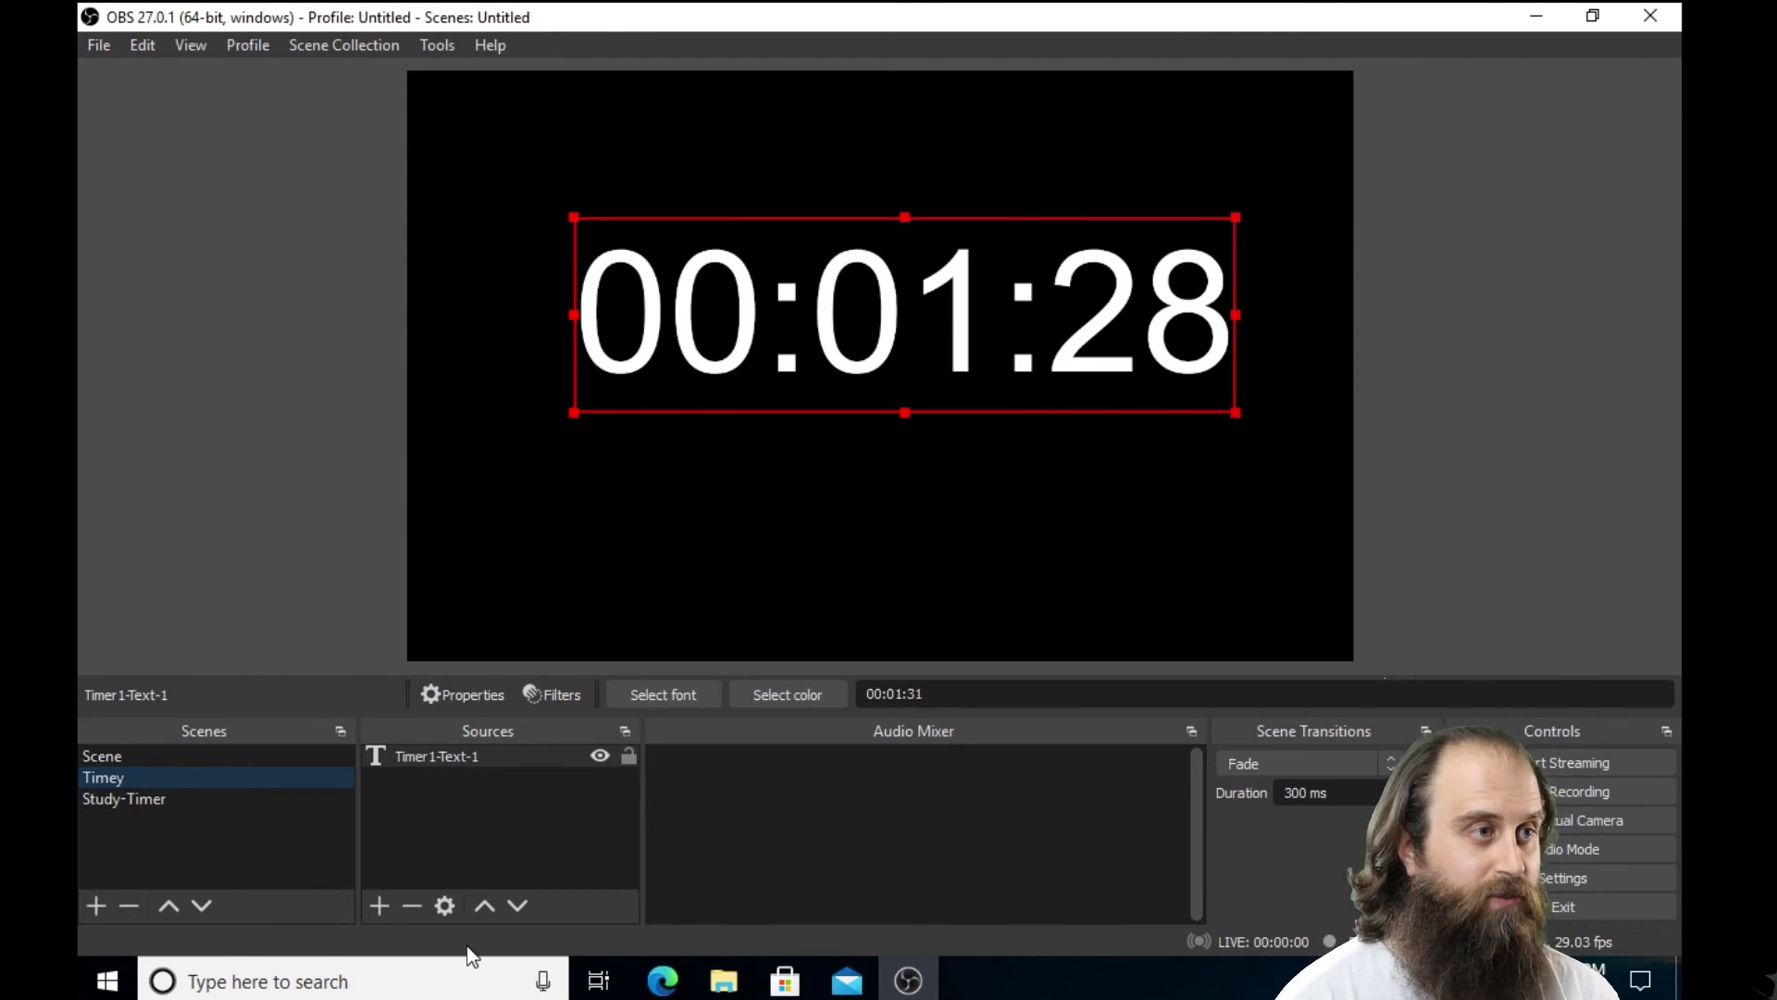
pyautogui.moveTo(655, 981)
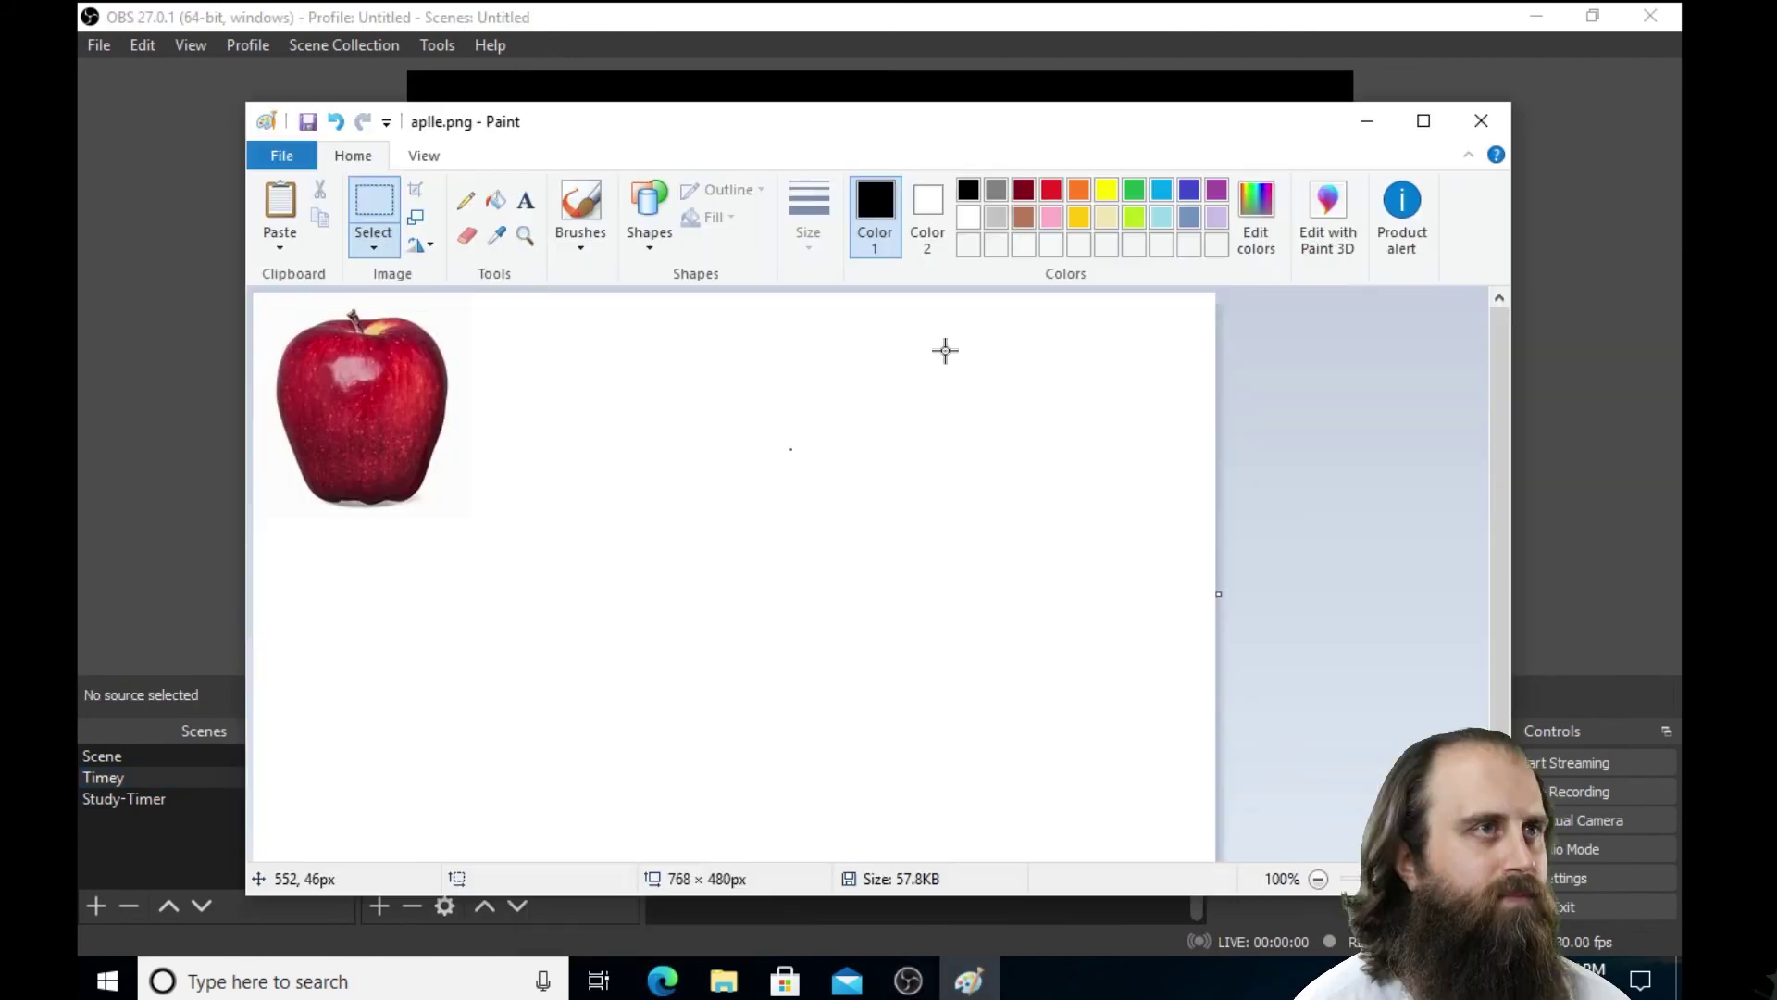
# - In Paint, fill the apple's background green and move a free-form cut-out apple to mid-canvas
pyautogui.click(1134, 190)
pyautogui.click(984, 413)
pyautogui.click(388, 243)
pyautogui.click(454, 331)
pyautogui.moveTo(315, 319)
pyautogui.mouseDown()
pyautogui.moveTo(361, 307)
pyautogui.moveTo(454, 435)
pyautogui.moveTo(287, 444)
pyautogui.moveTo(314, 320)
pyautogui.mouseUp()
pyautogui.moveTo(371, 407); pyautogui.dragTo(750, 482)
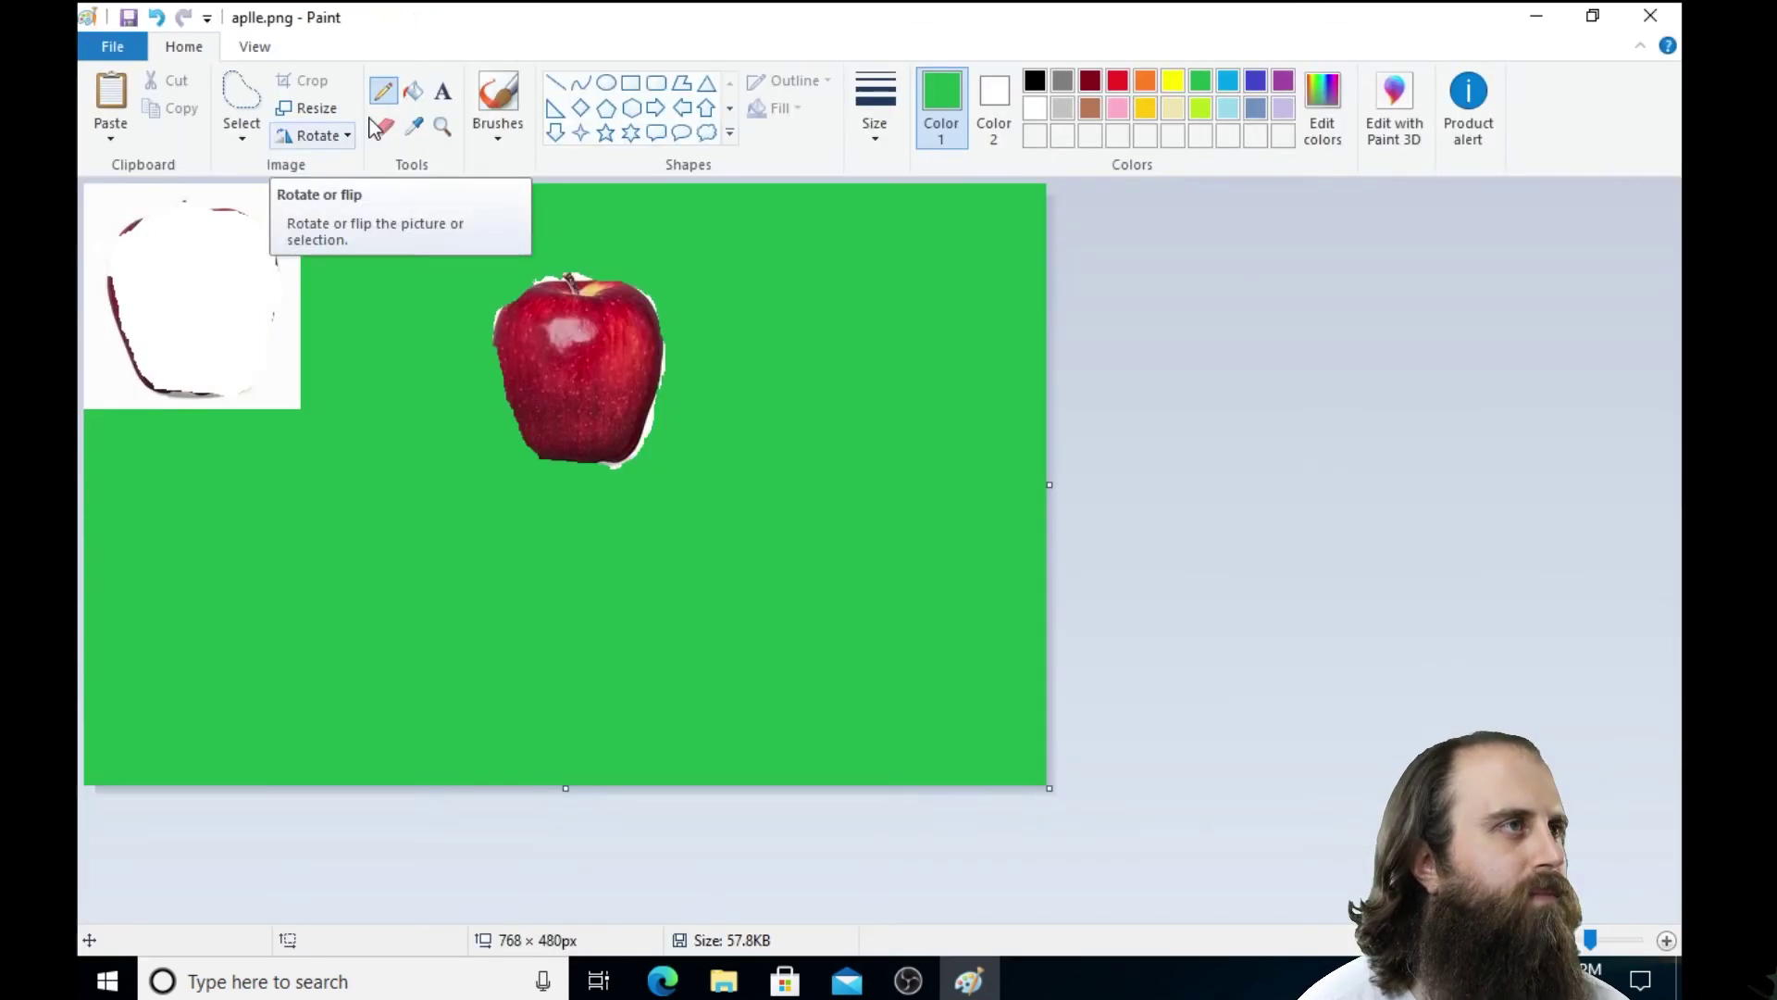
# - Copy a green rectangle around the apple and paste it into a new blank image
pyautogui.moveTo(385, 226); pyautogui.dragTo(813, 595)
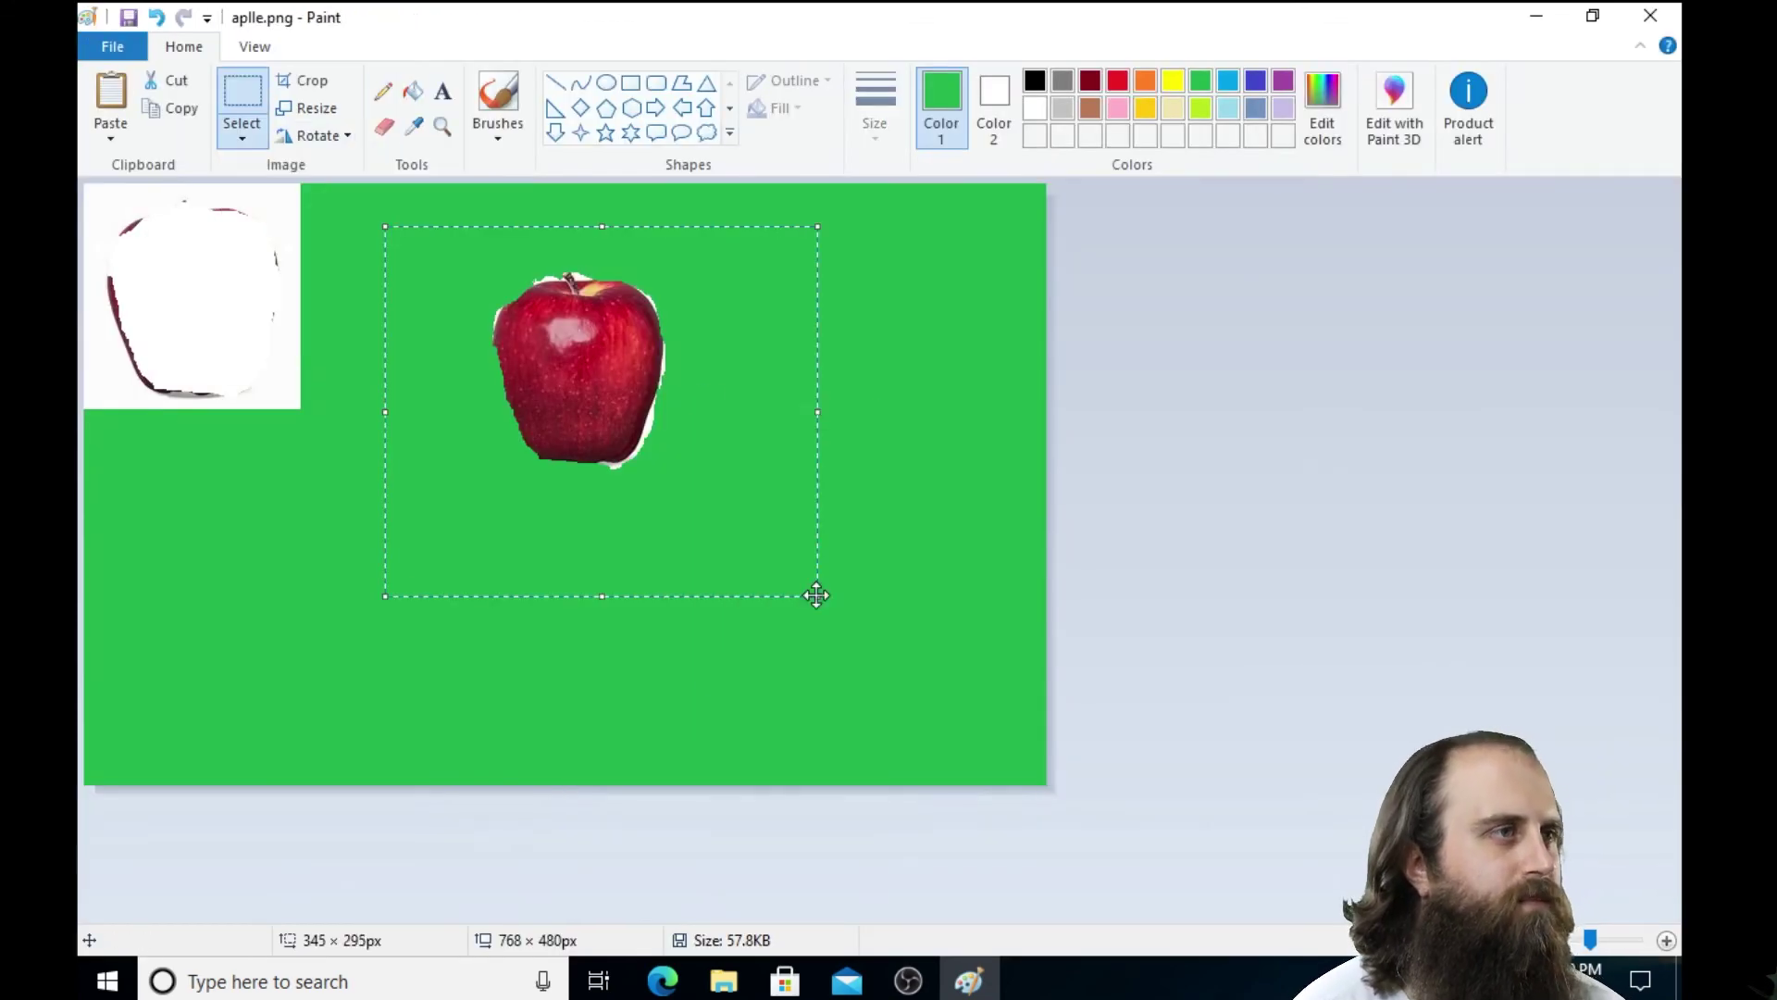
pyautogui.click(171, 106)
pyautogui.hotkey('ctrl', 'n')
pyautogui.hotkey('ctrl', 'v')
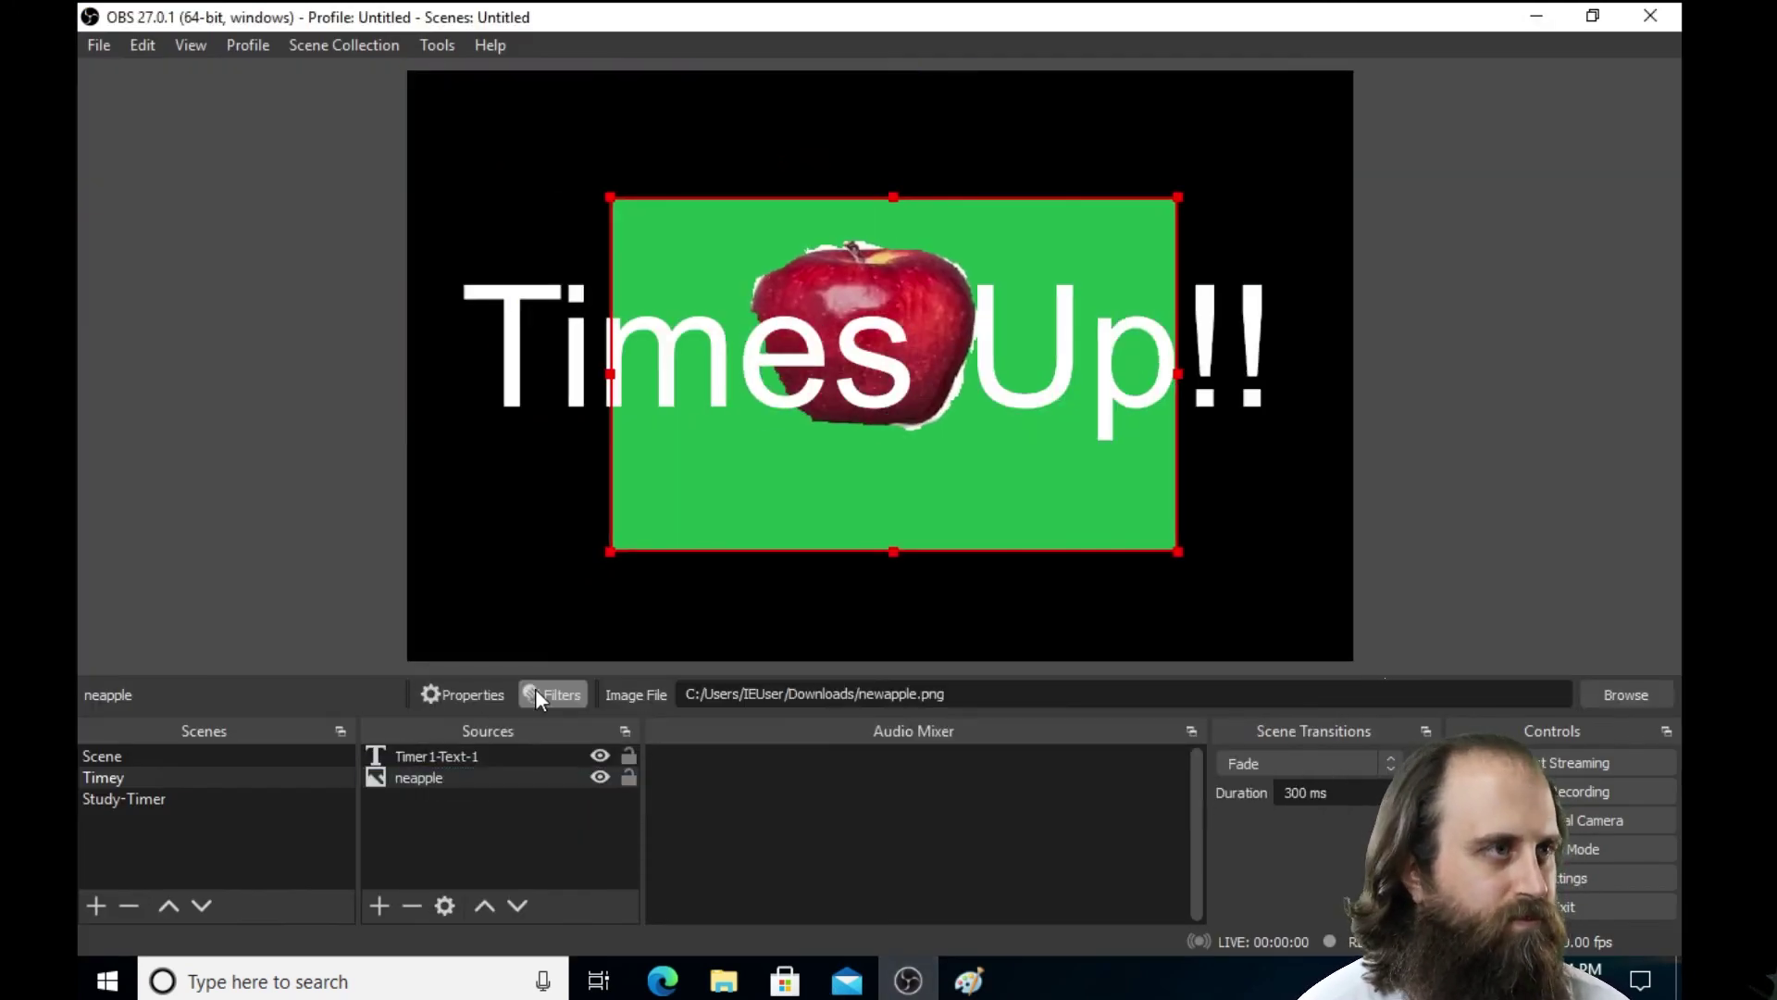
# - Open the Filters for the apple image source in the Timey scene
pyautogui.click(552, 694)
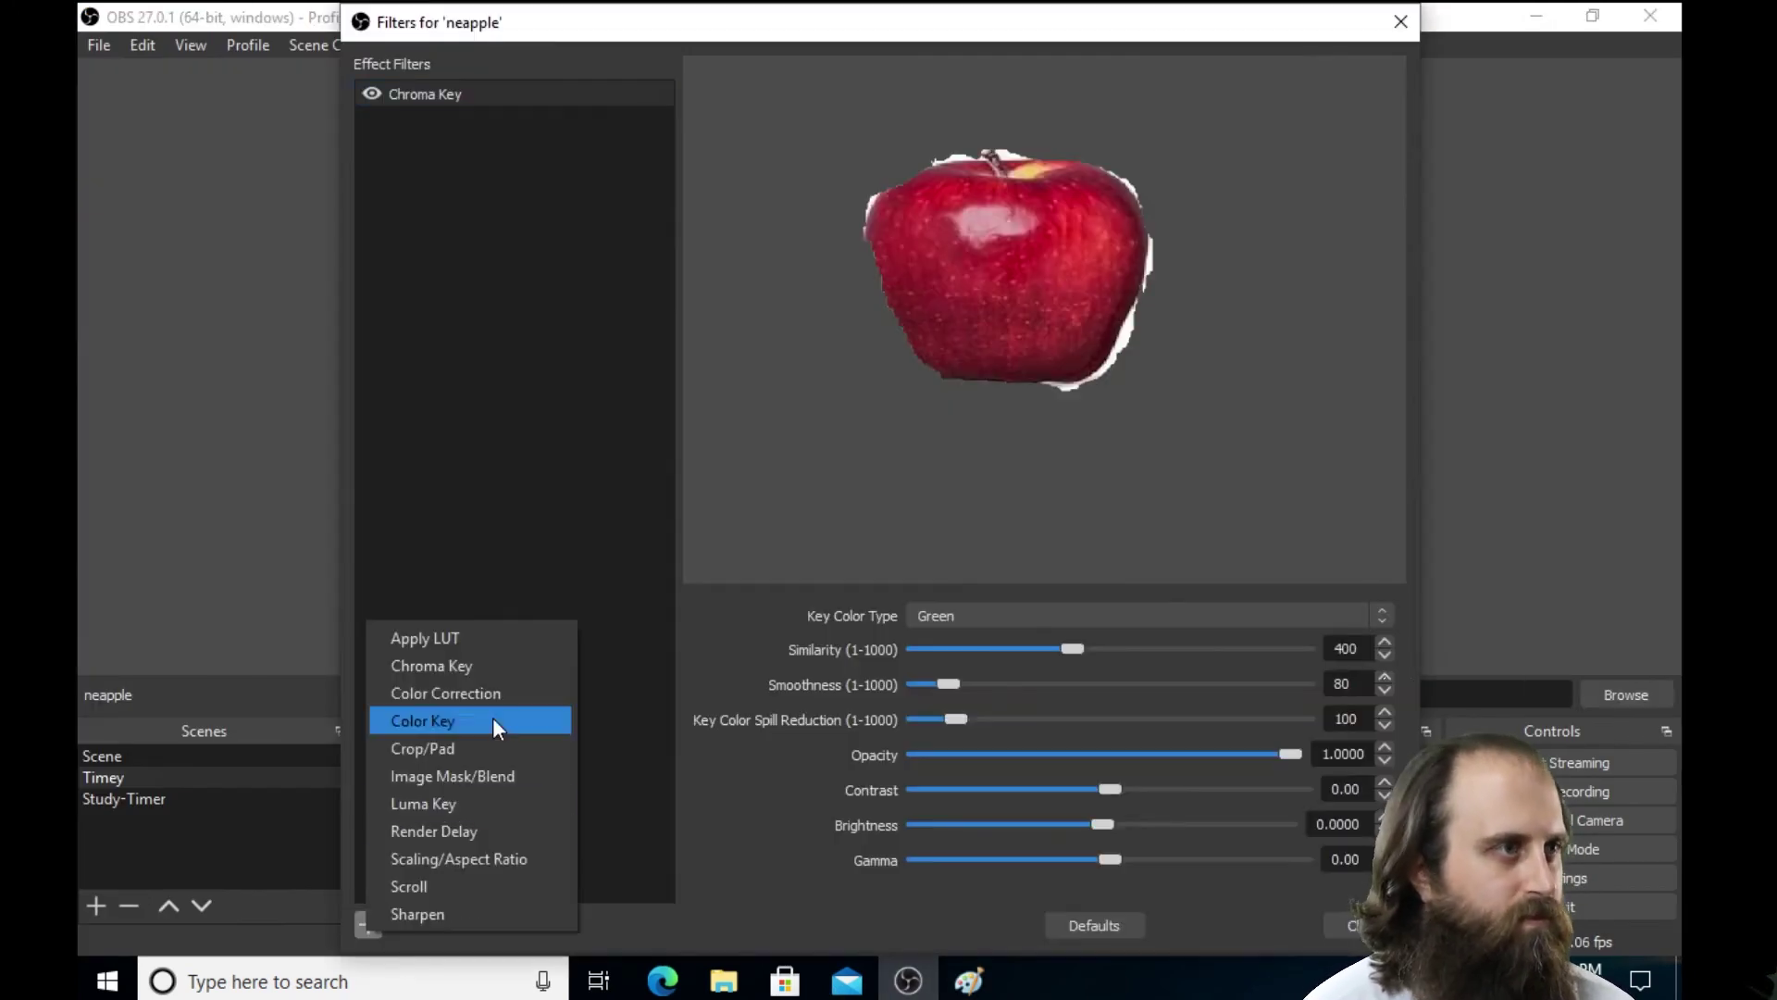